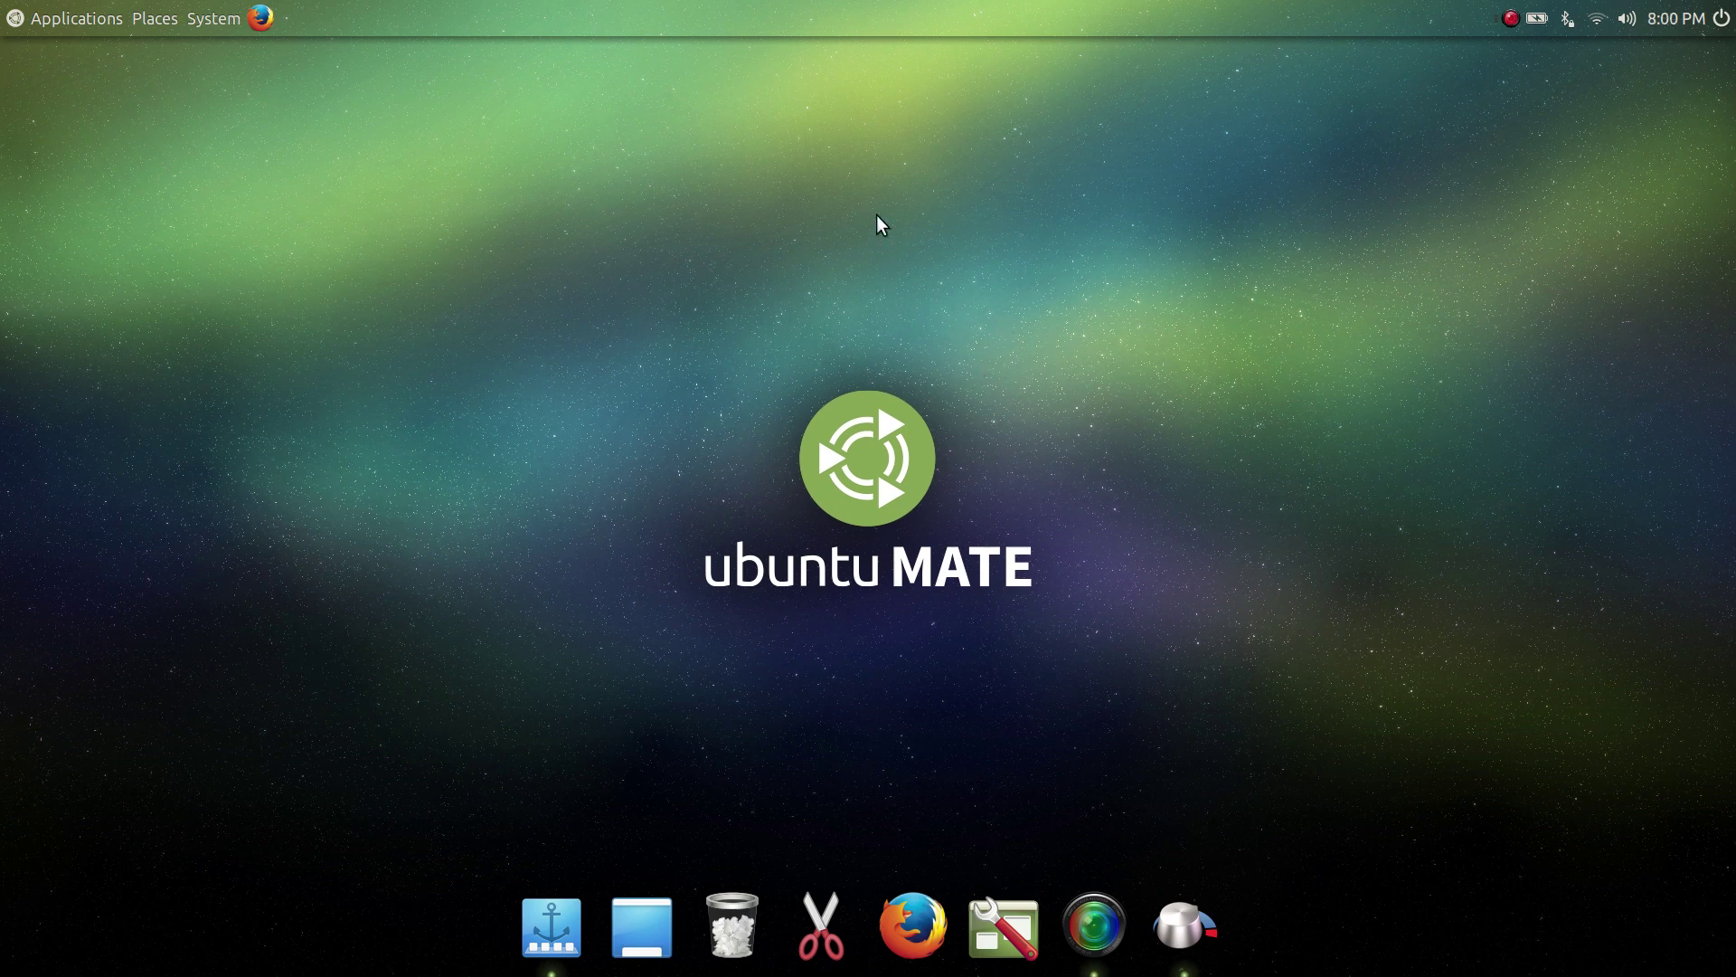
Step: Launch MATE Tweak from System > Preferences > Look and Feel
click(208, 20)
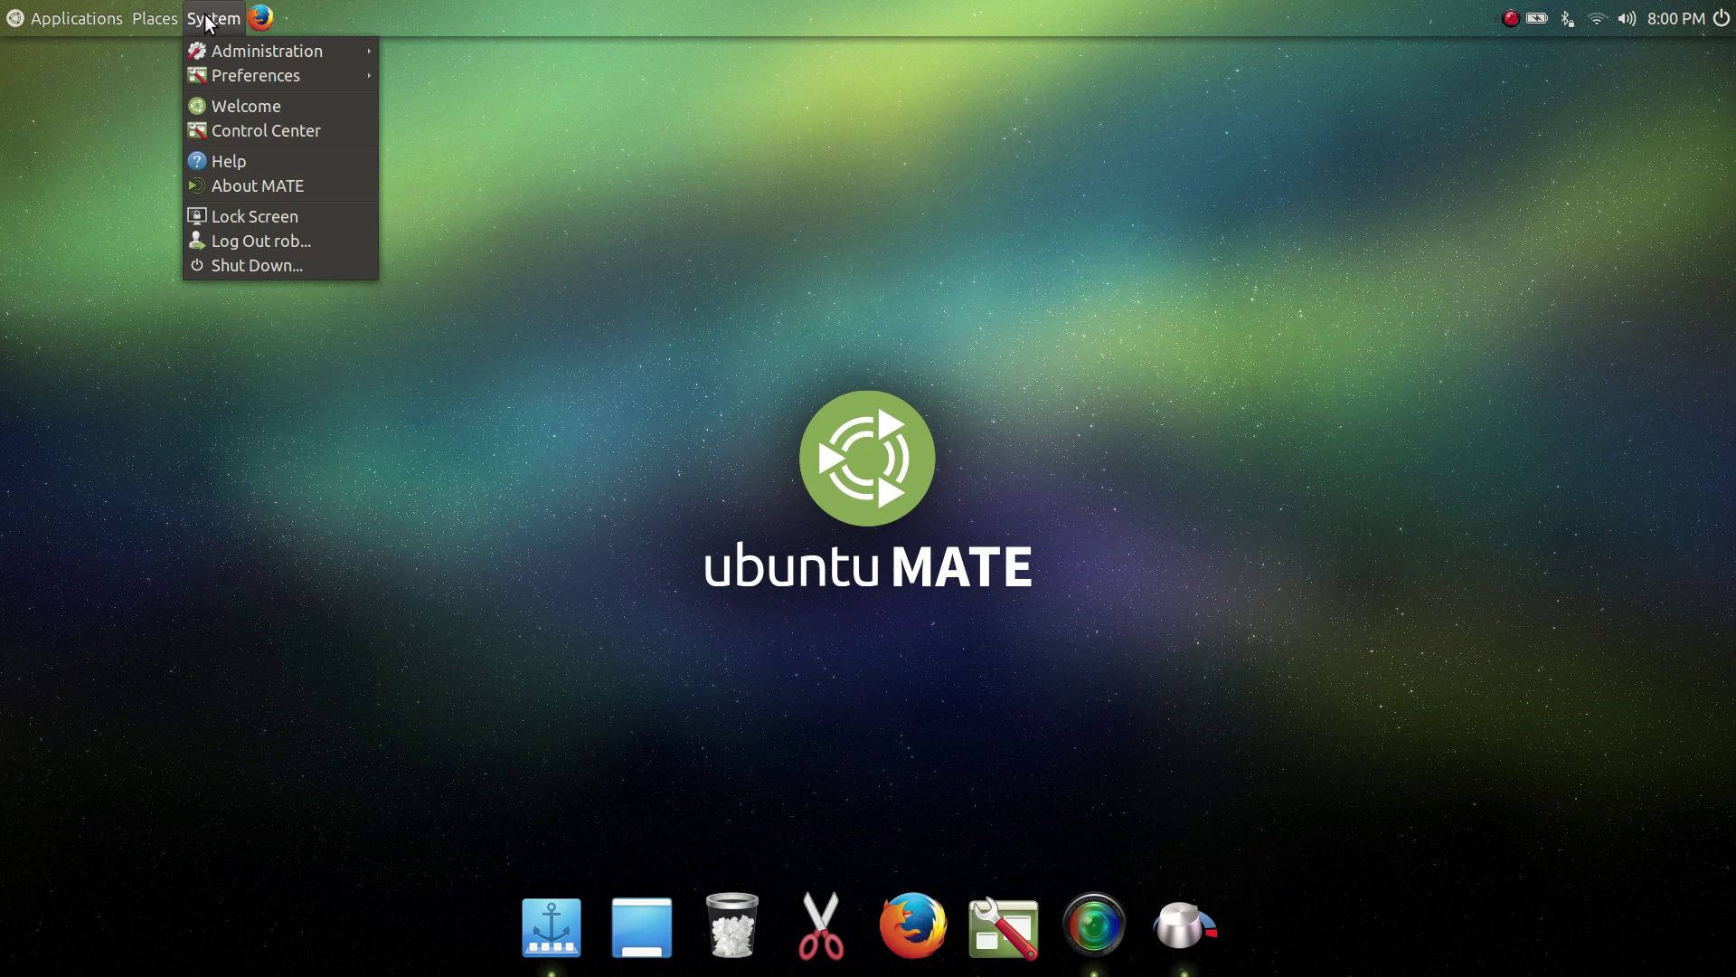
mouse_move(274, 75)
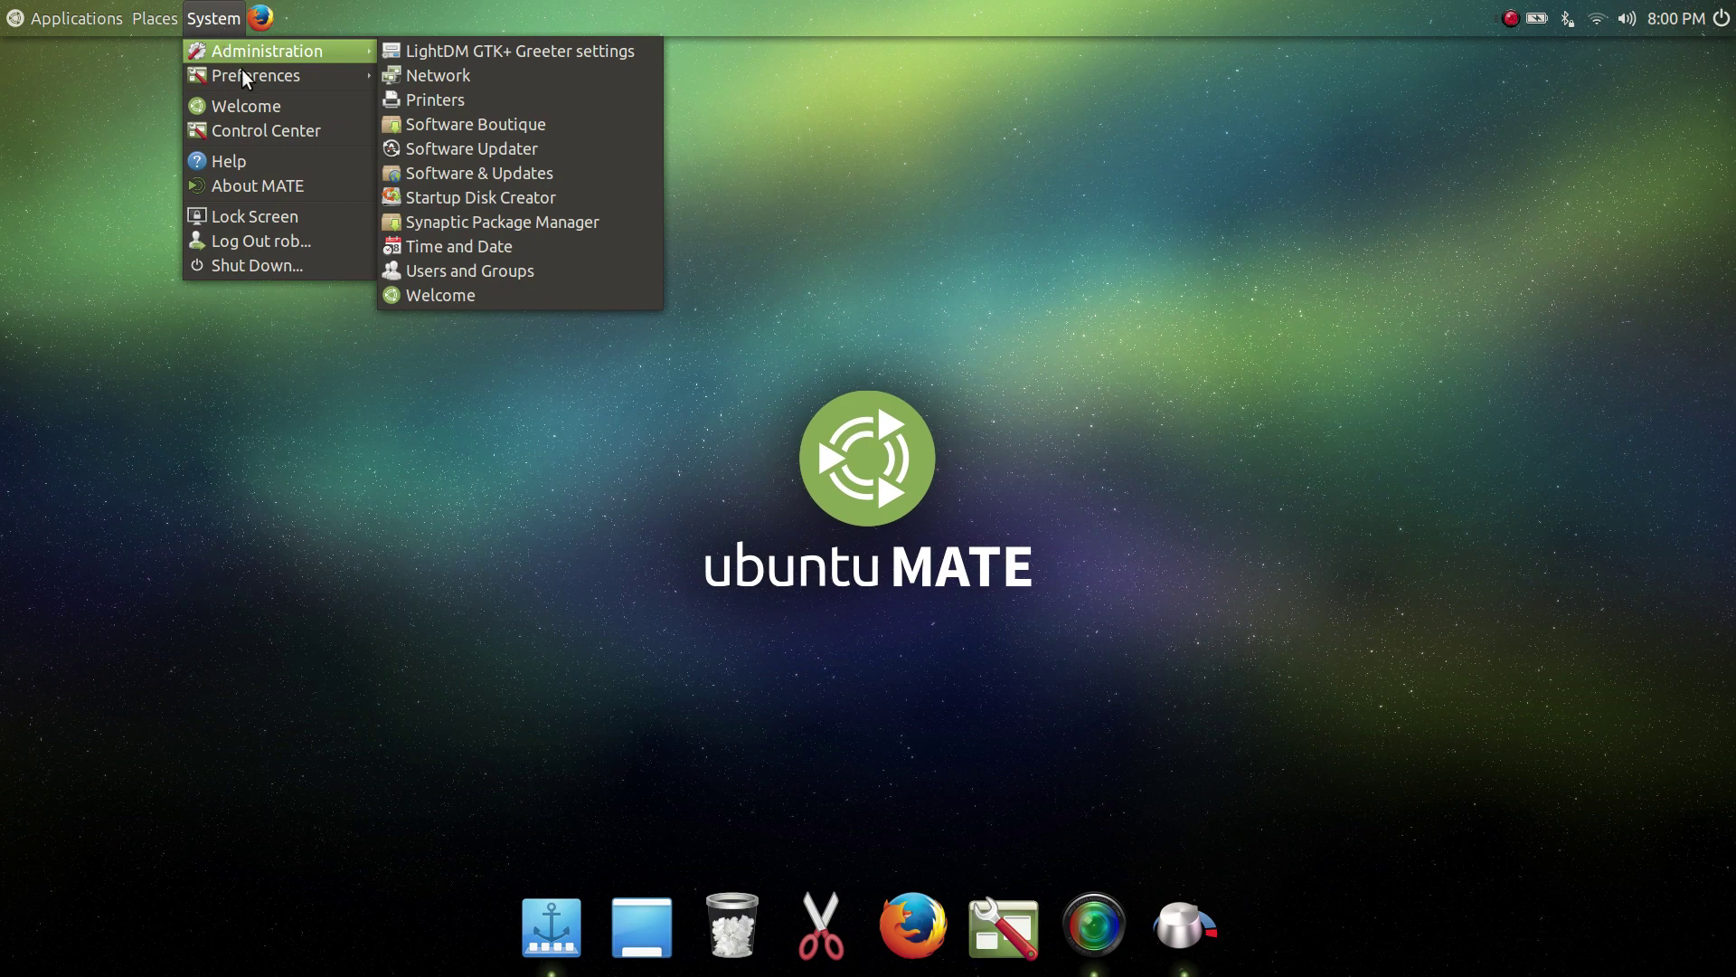
mouse_move(483, 83)
mouse_move(496, 125)
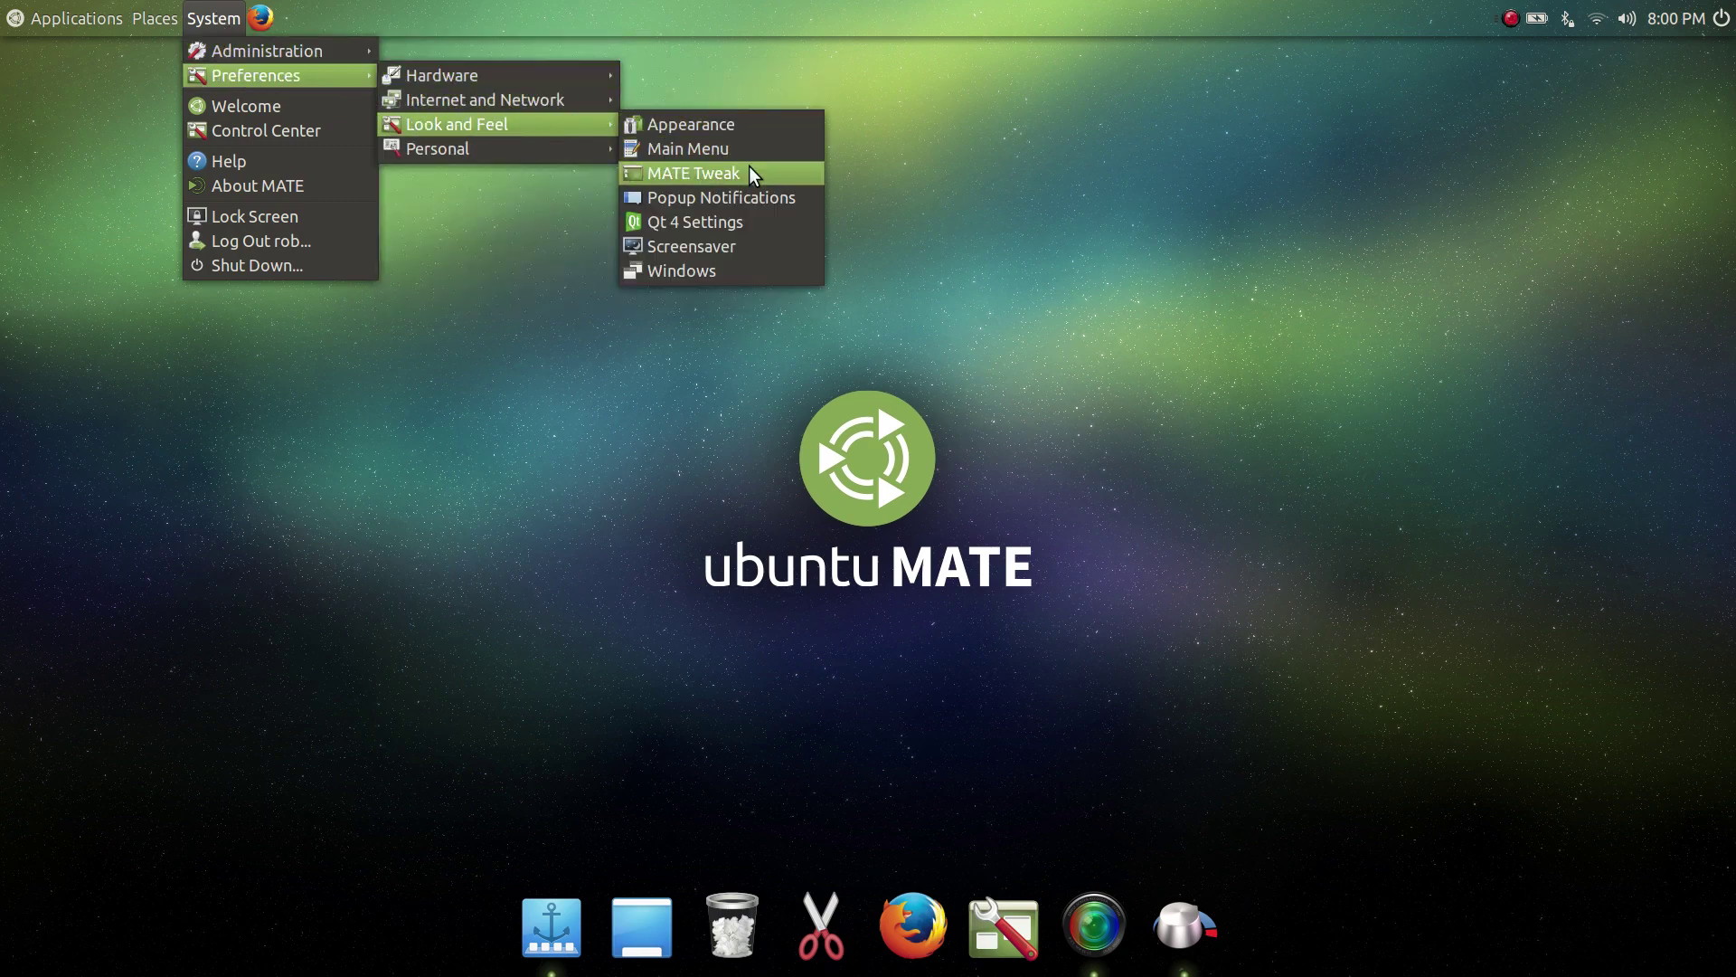
click(714, 175)
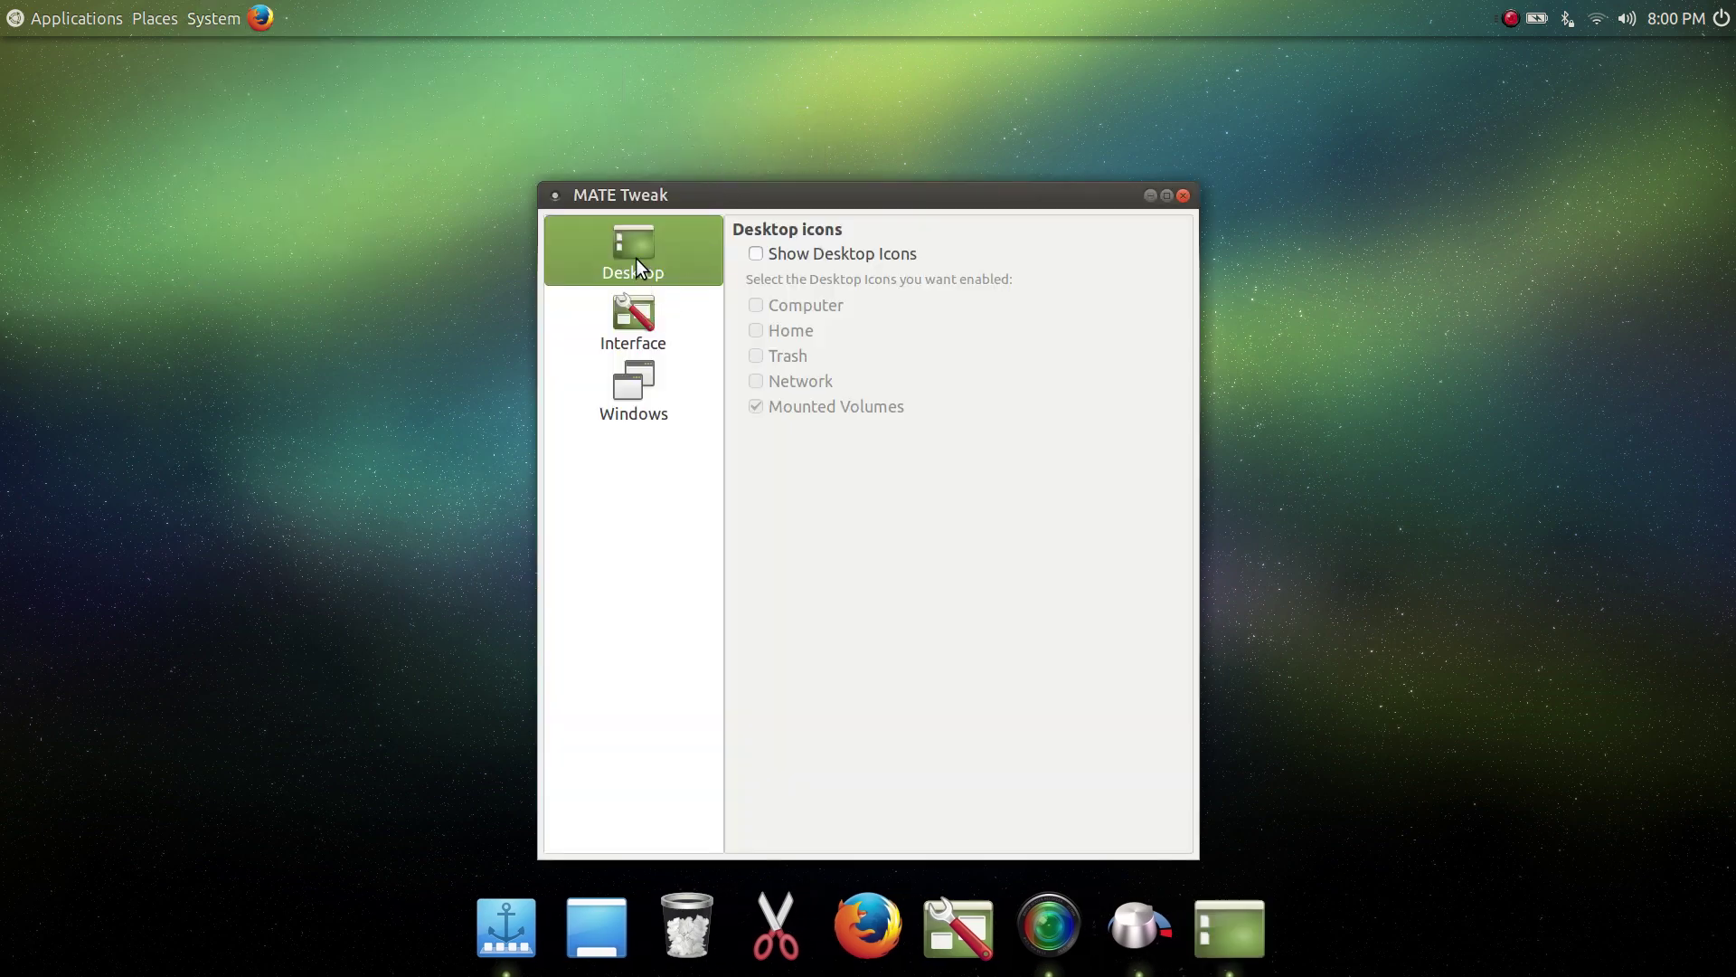
Step: Show desktop icons with Computer, Home, Trash and Network ticked, then switch desktop icons off again
click(761, 258)
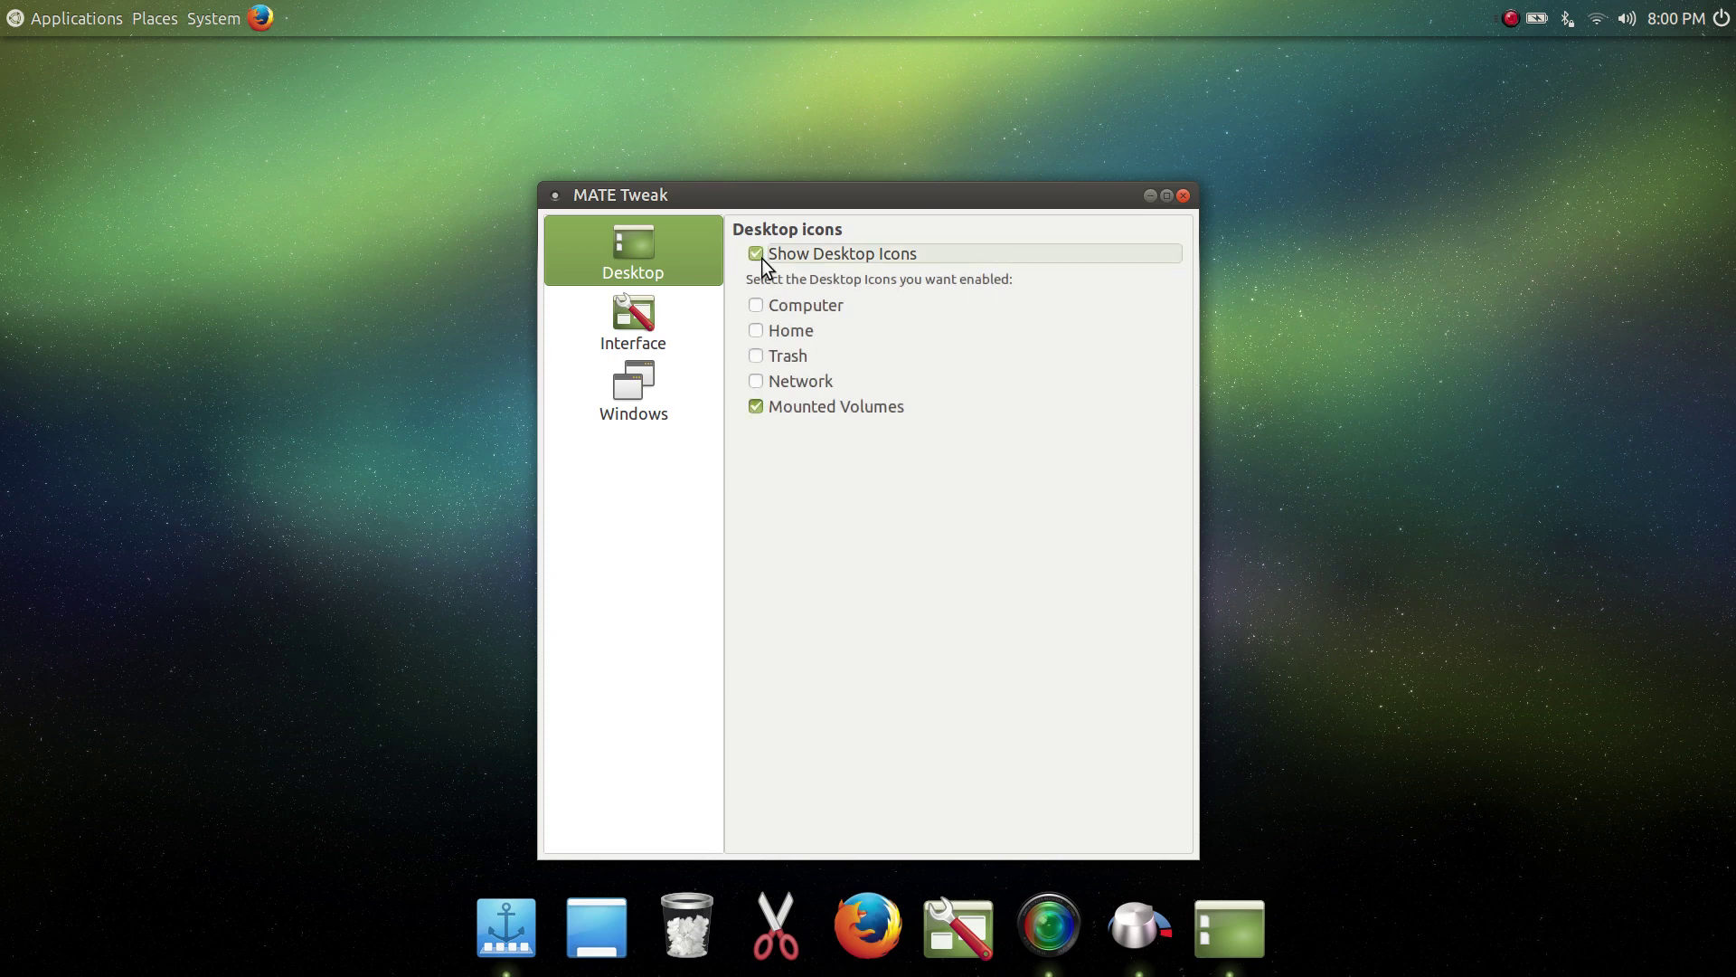
click(828, 306)
click(803, 331)
click(796, 357)
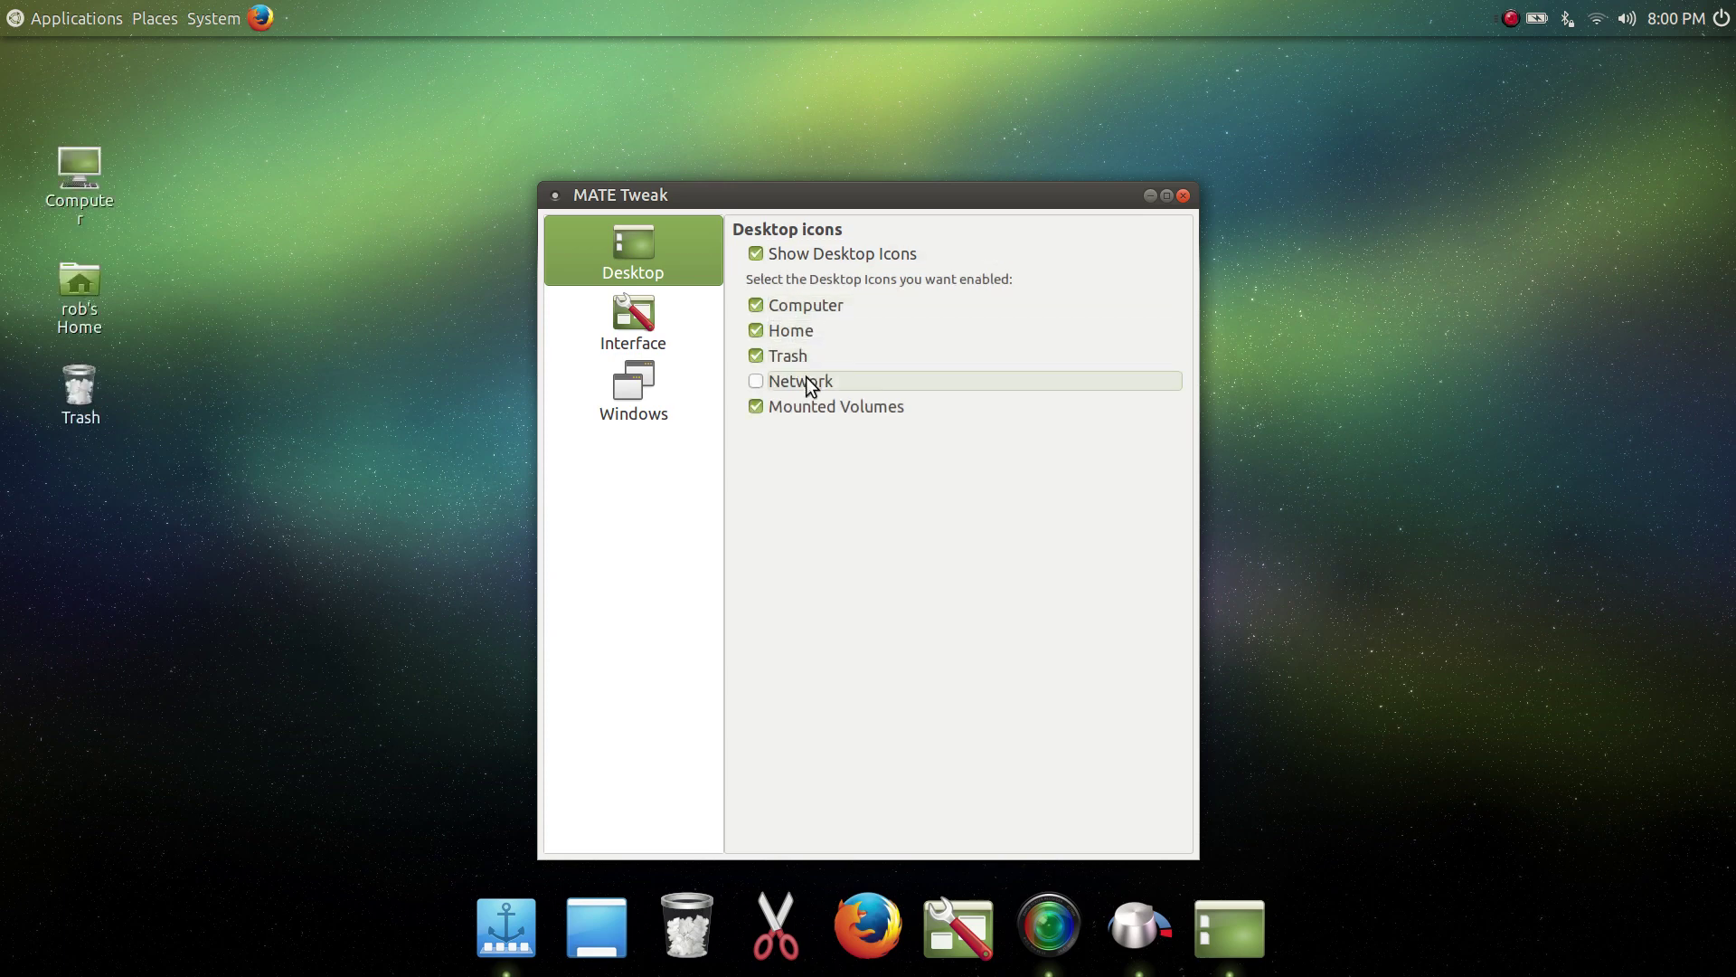
click(810, 381)
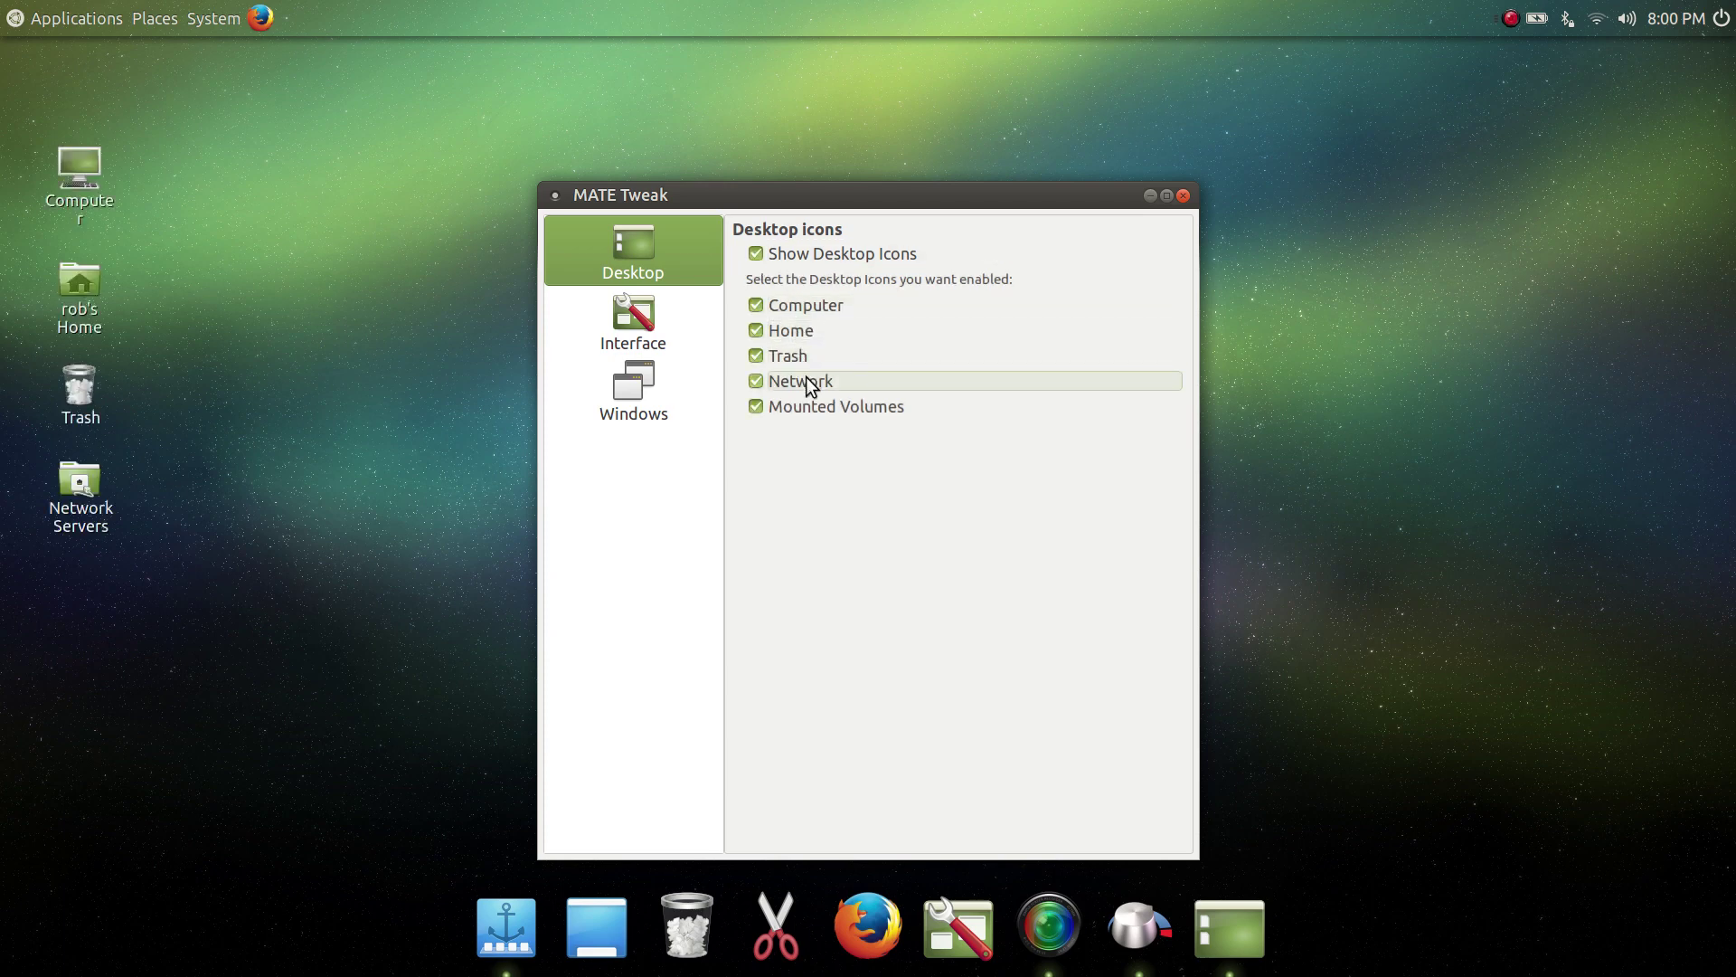
click(762, 258)
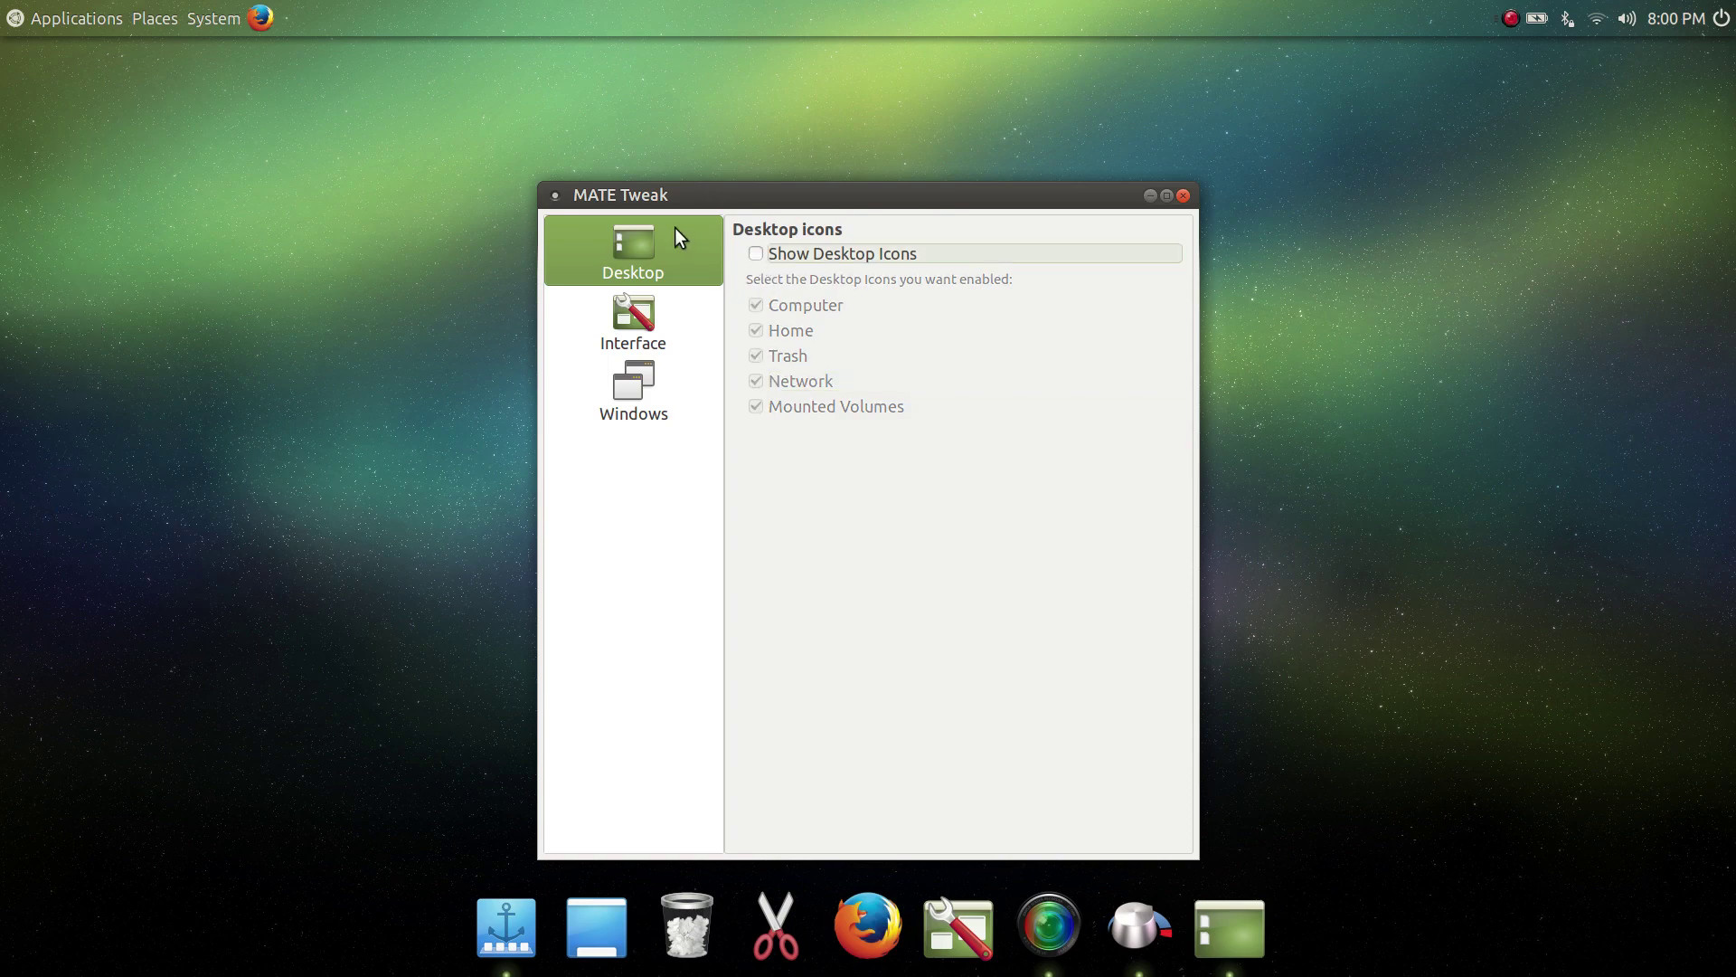
Step: On the Interface page, switch the panel layout to Ubuntu MATE
click(639, 315)
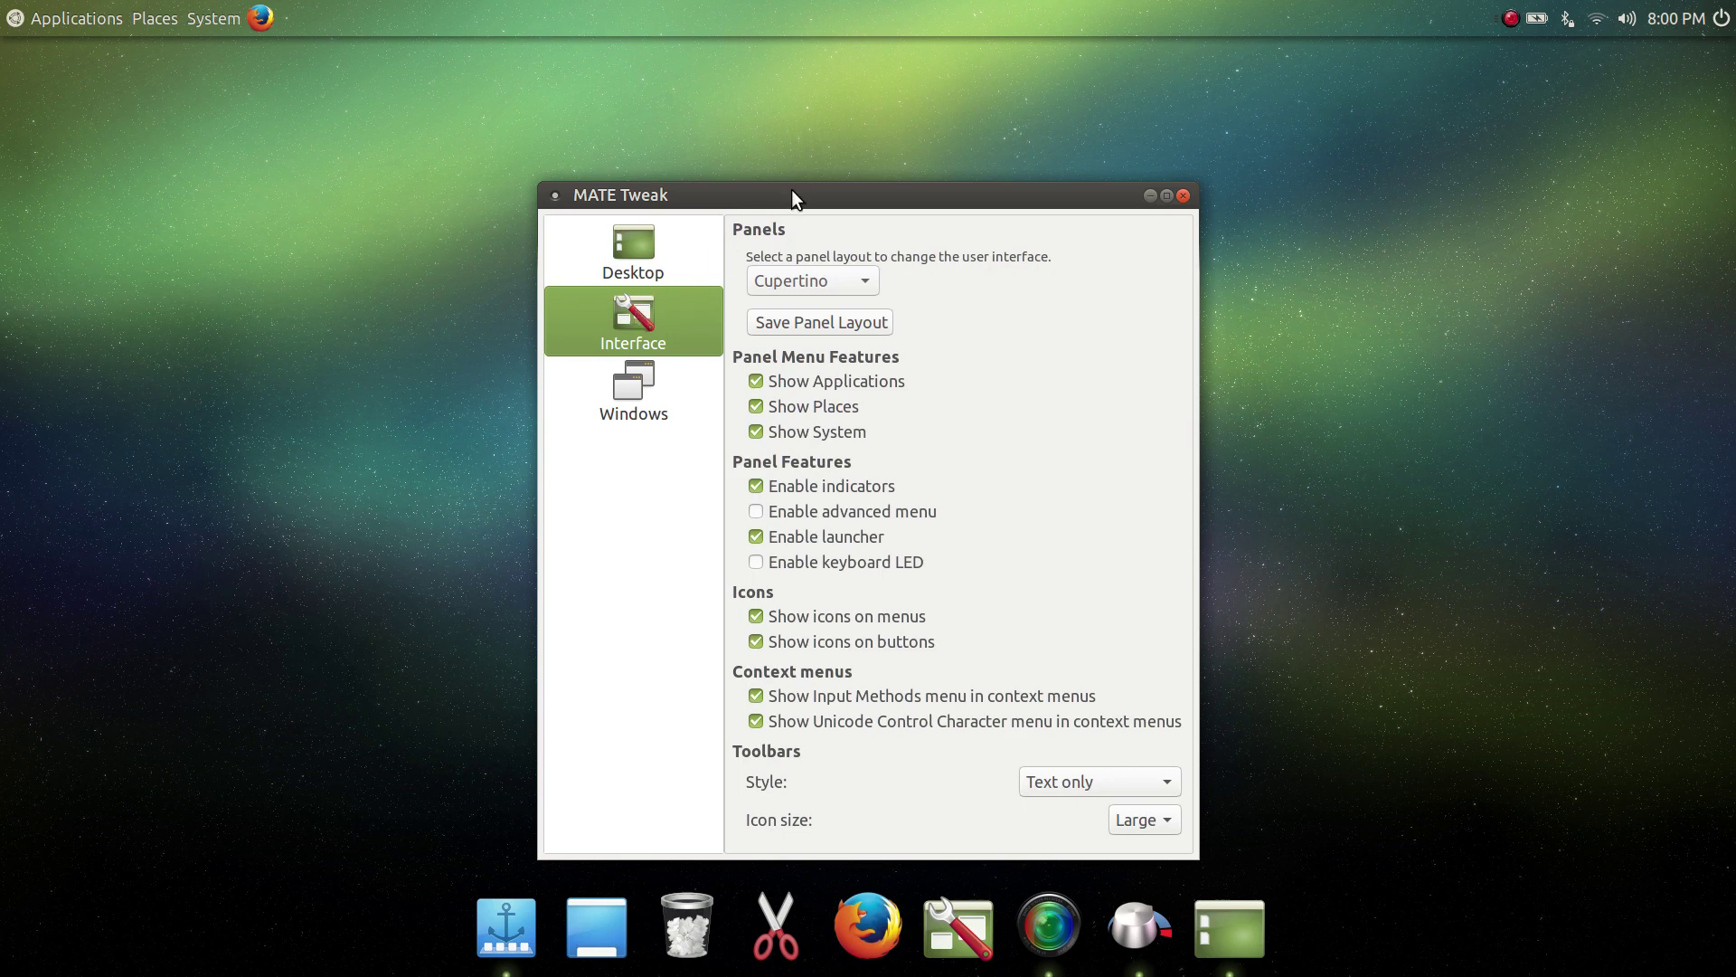
drag(789, 190, 802, 115)
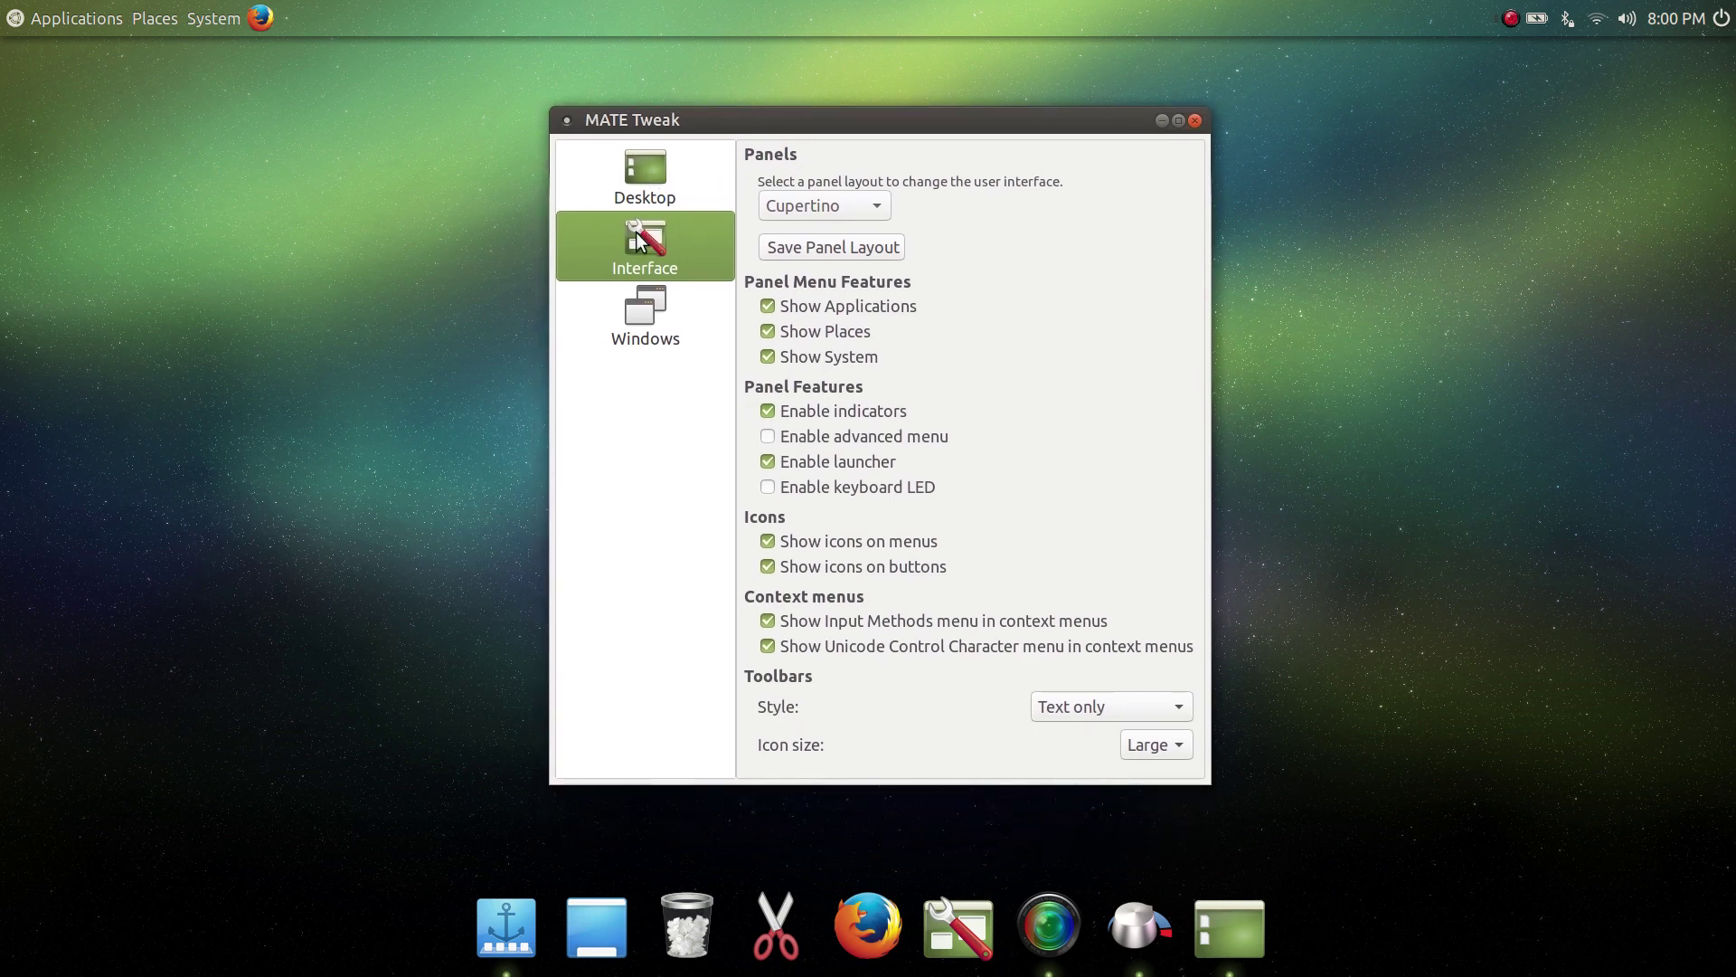
click(870, 204)
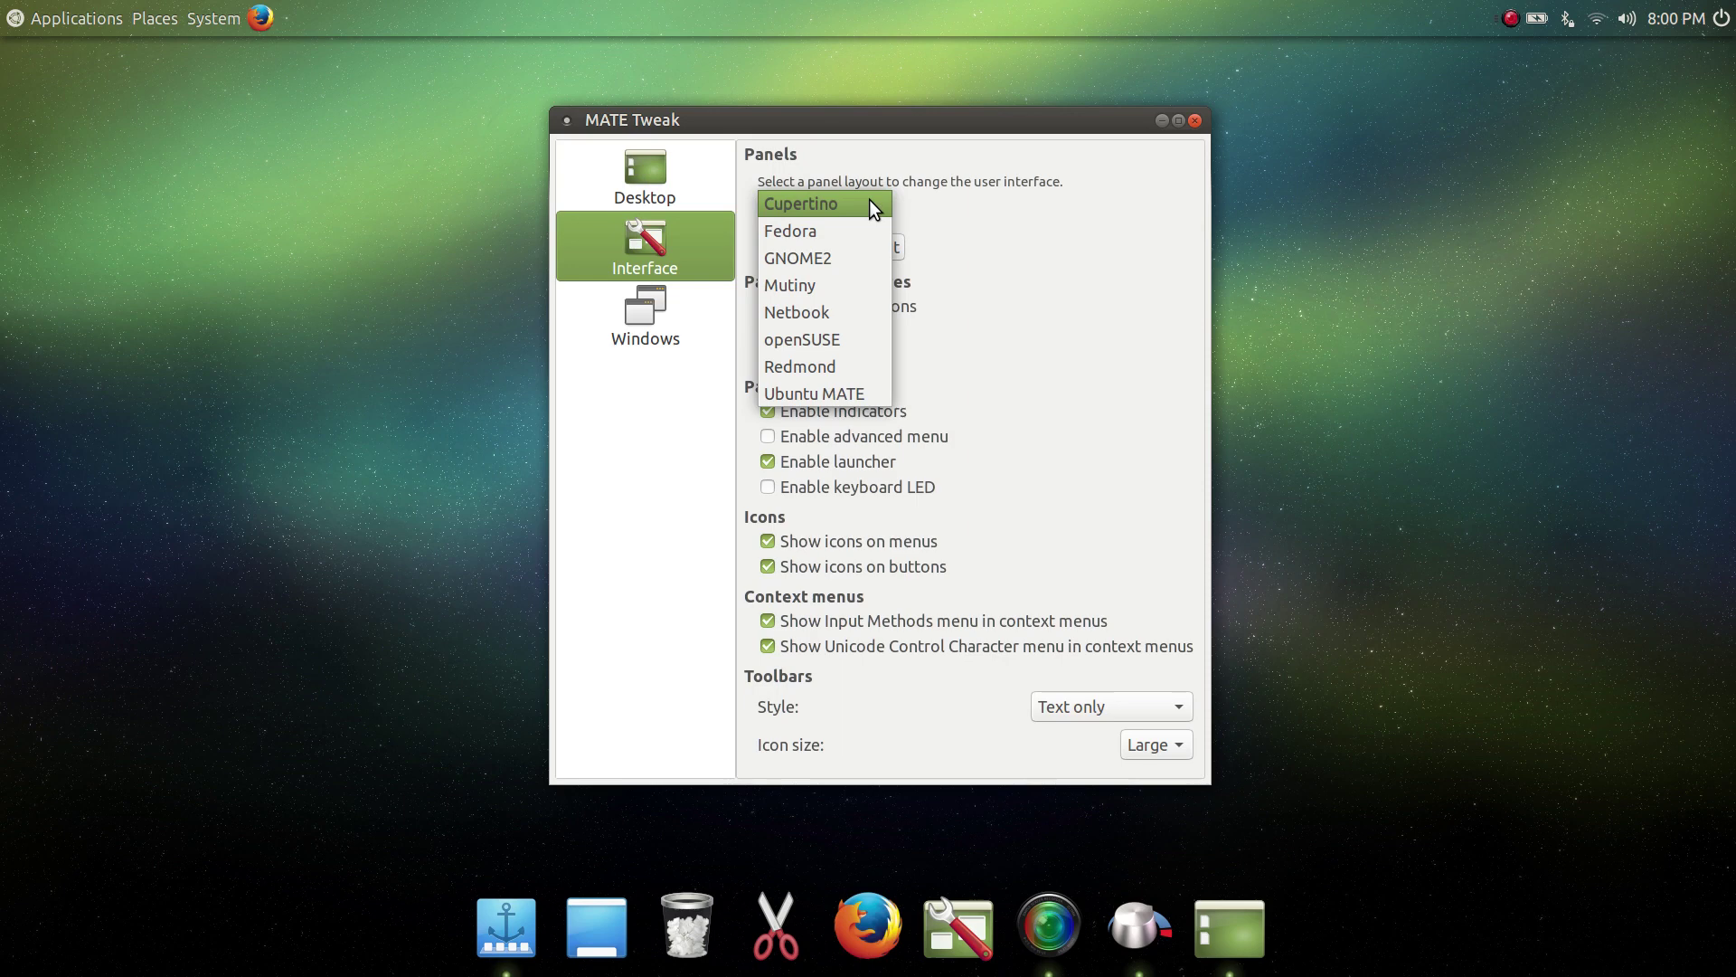
click(814, 393)
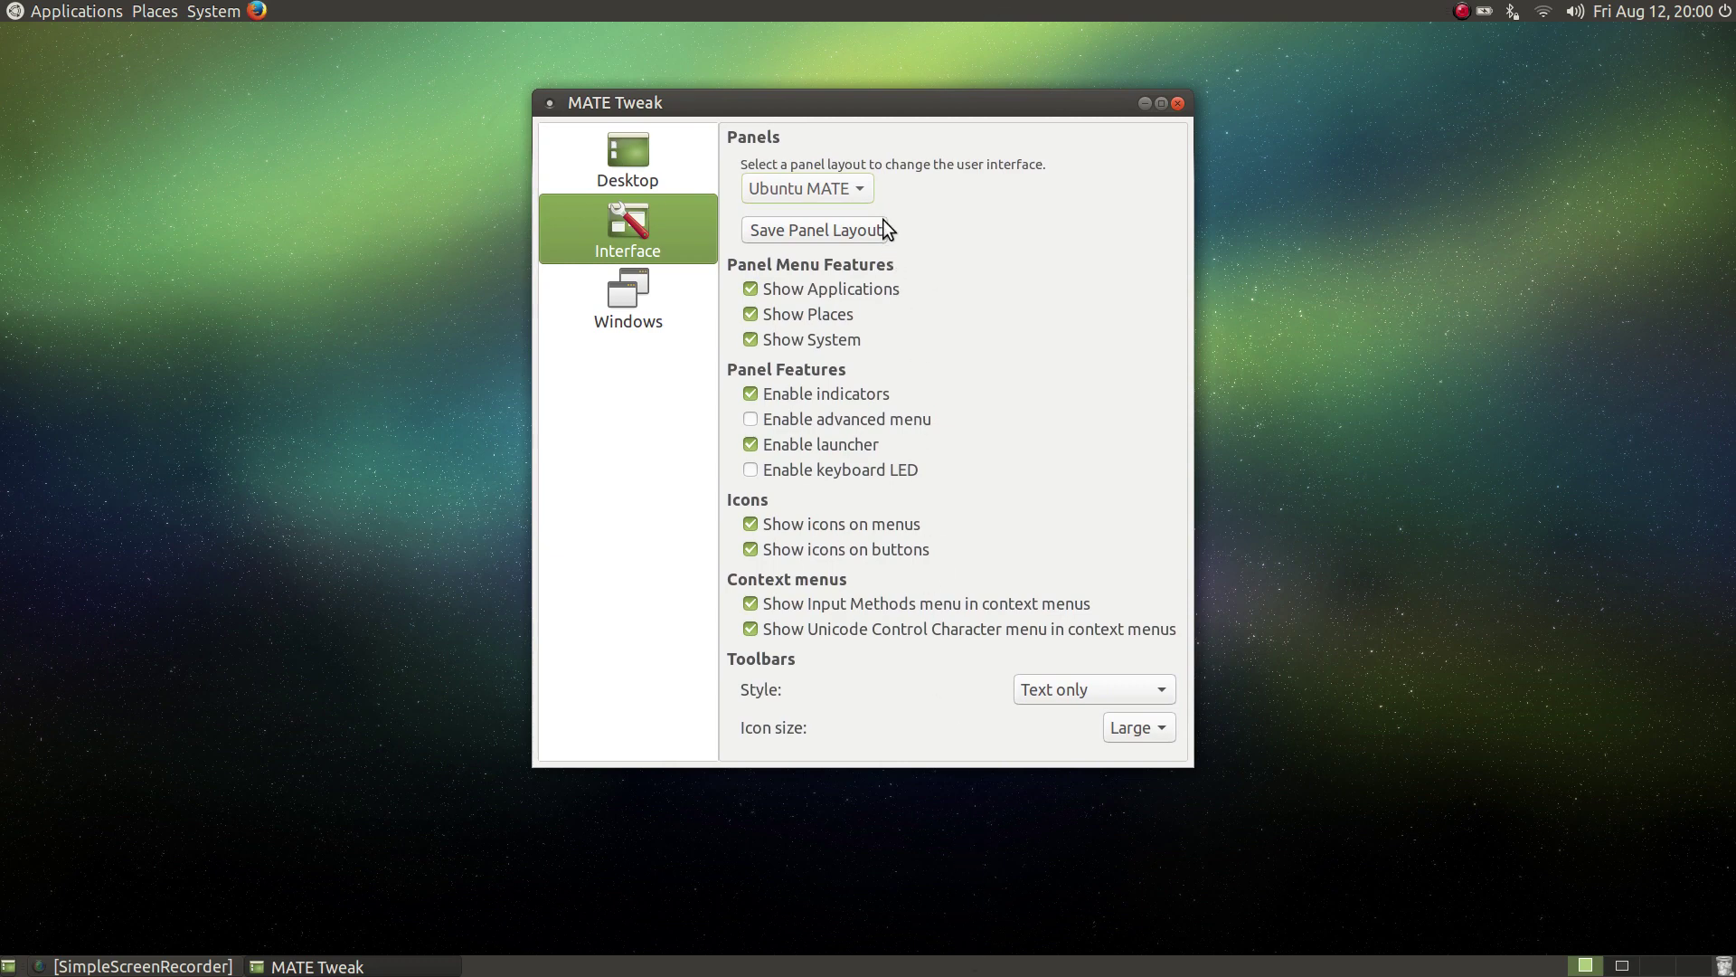
Step: Try the Mutiny panel layout, then switch back to Cupertino
click(861, 192)
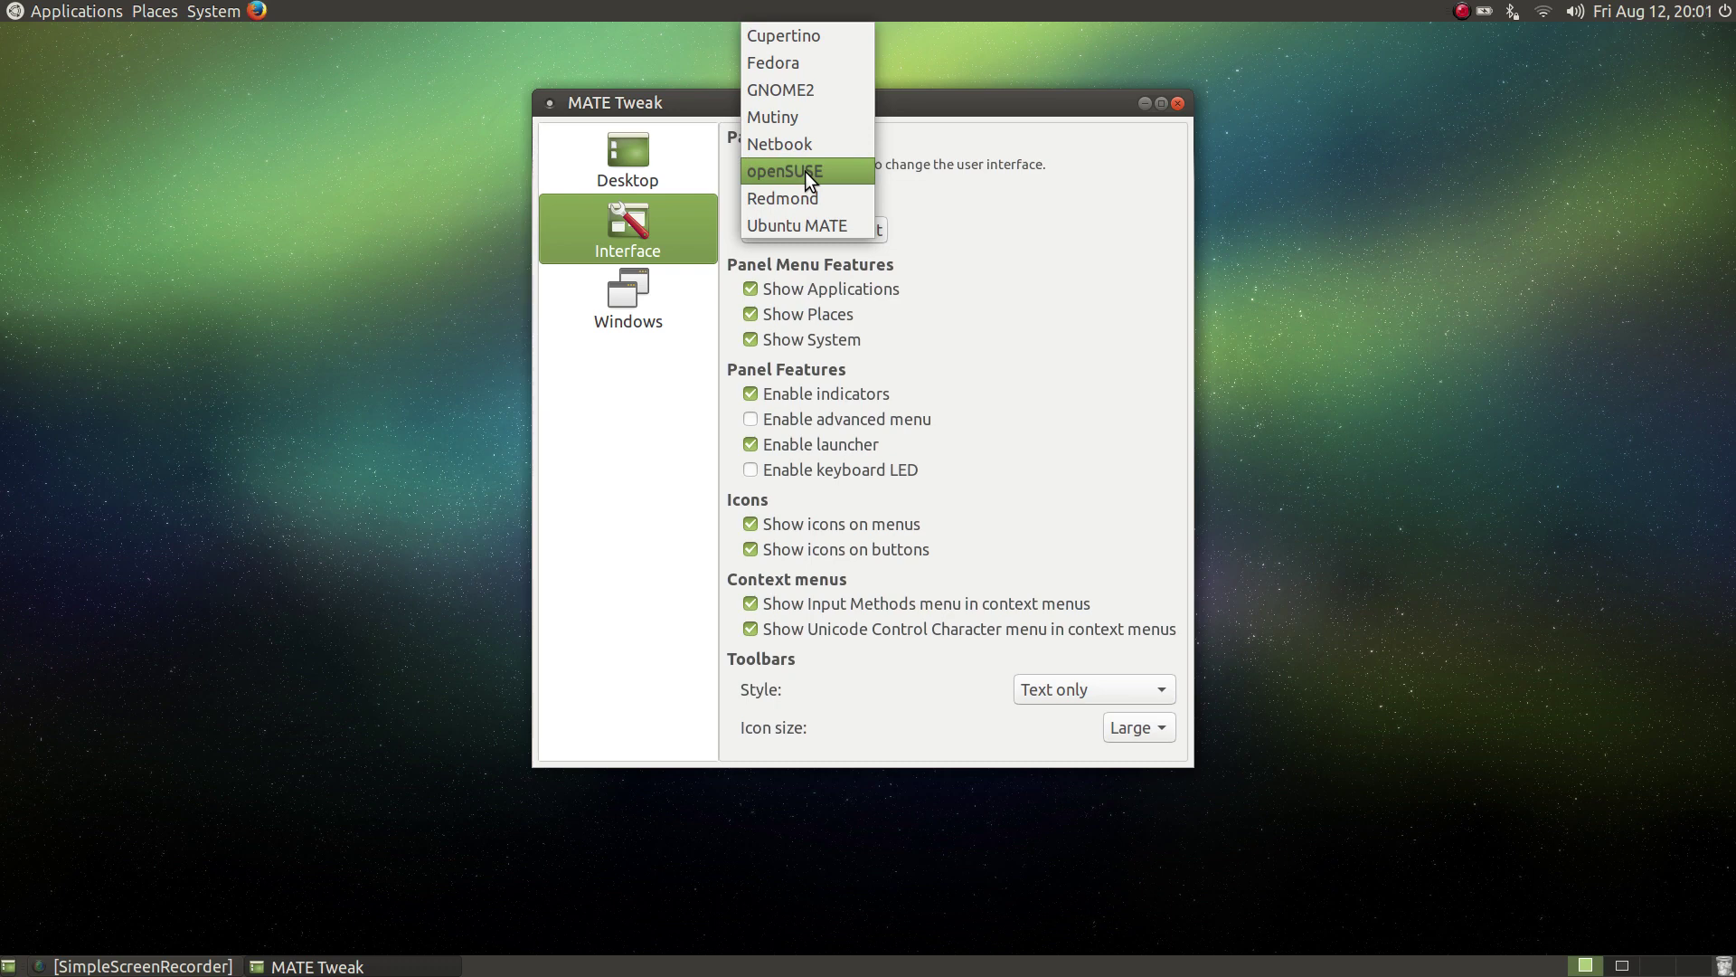
click(810, 114)
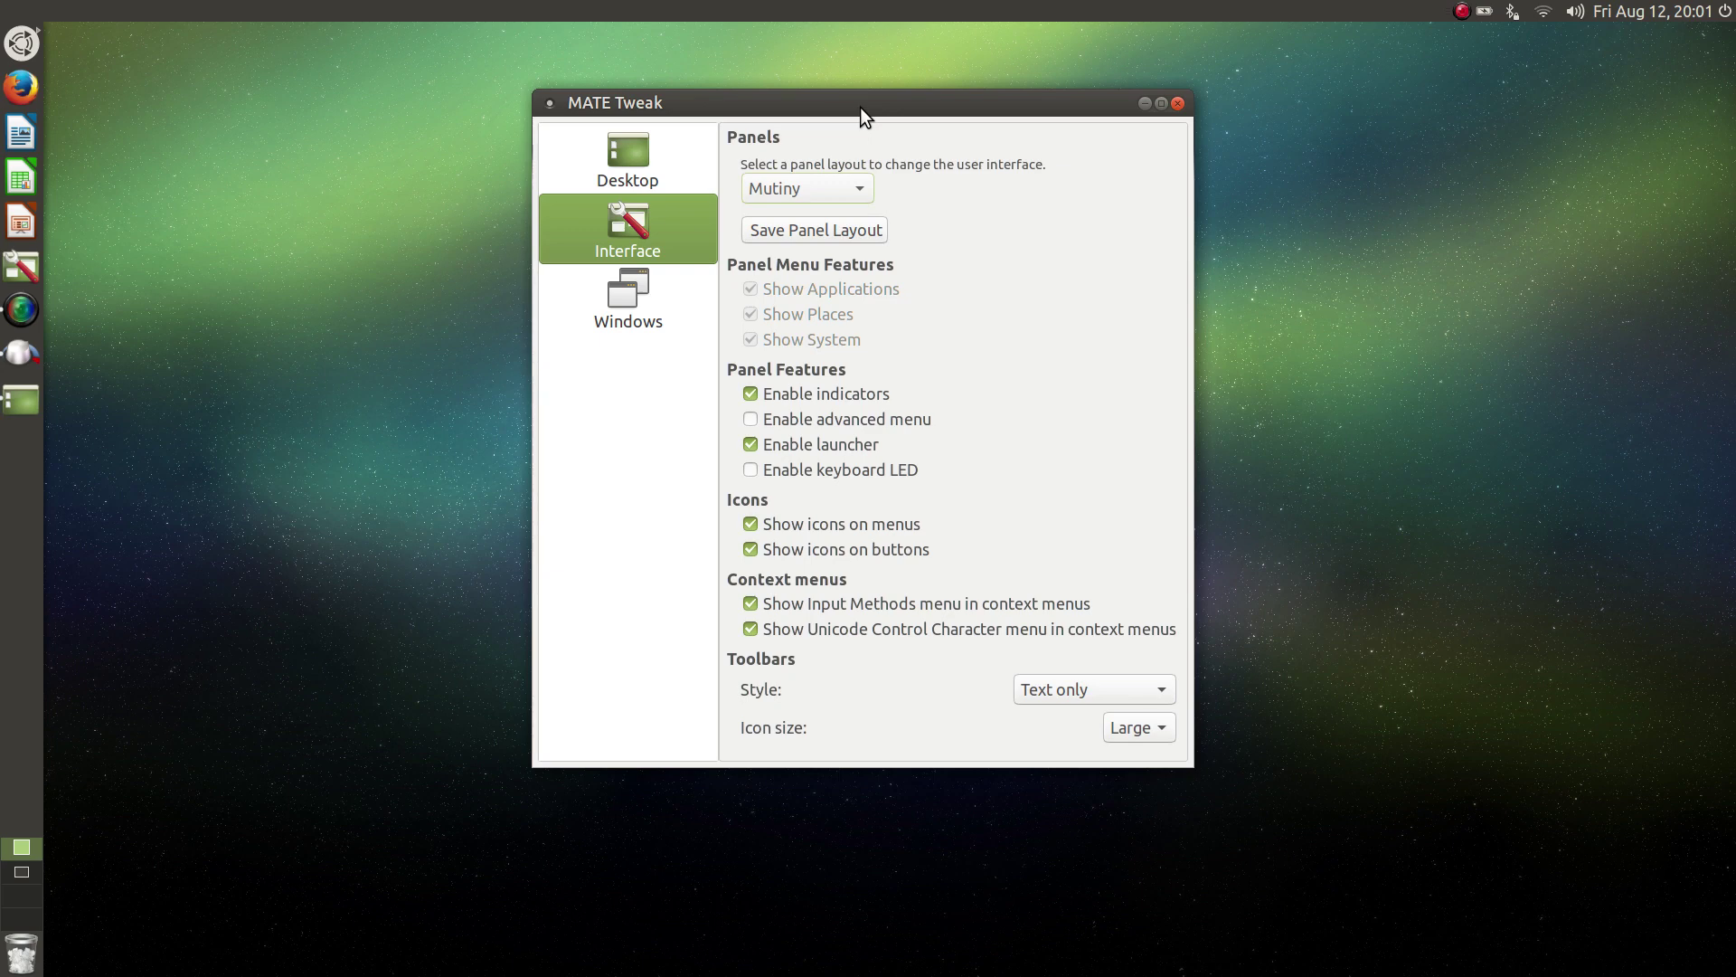
click(859, 188)
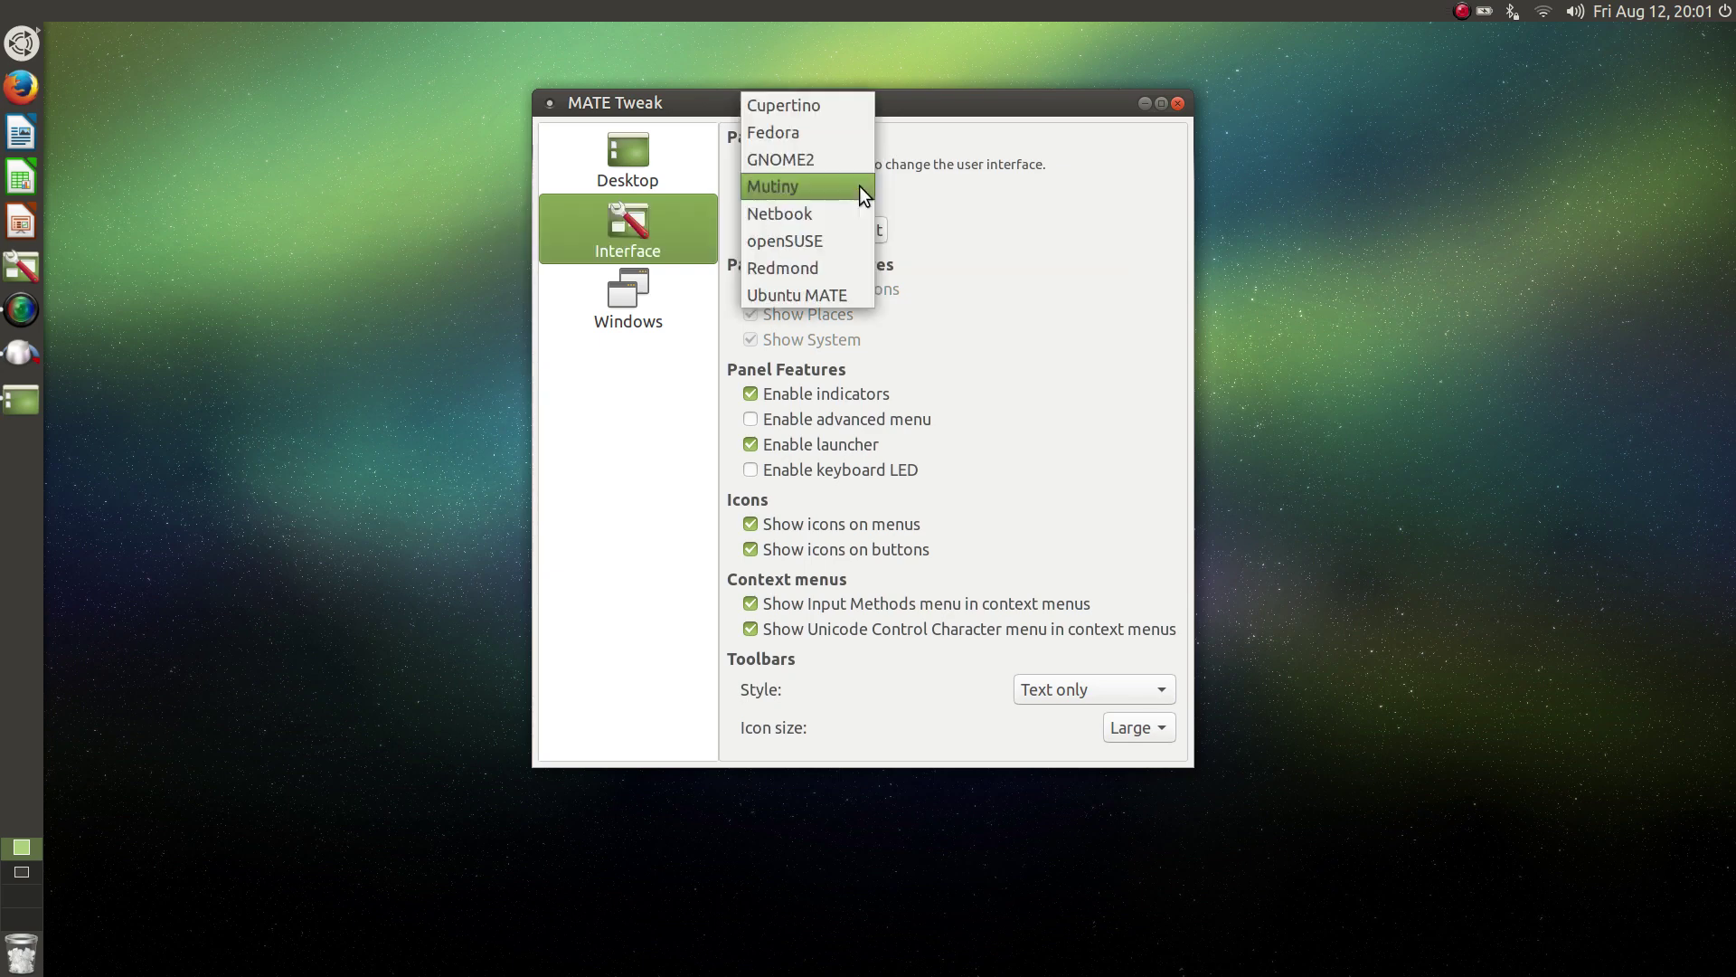
click(818, 111)
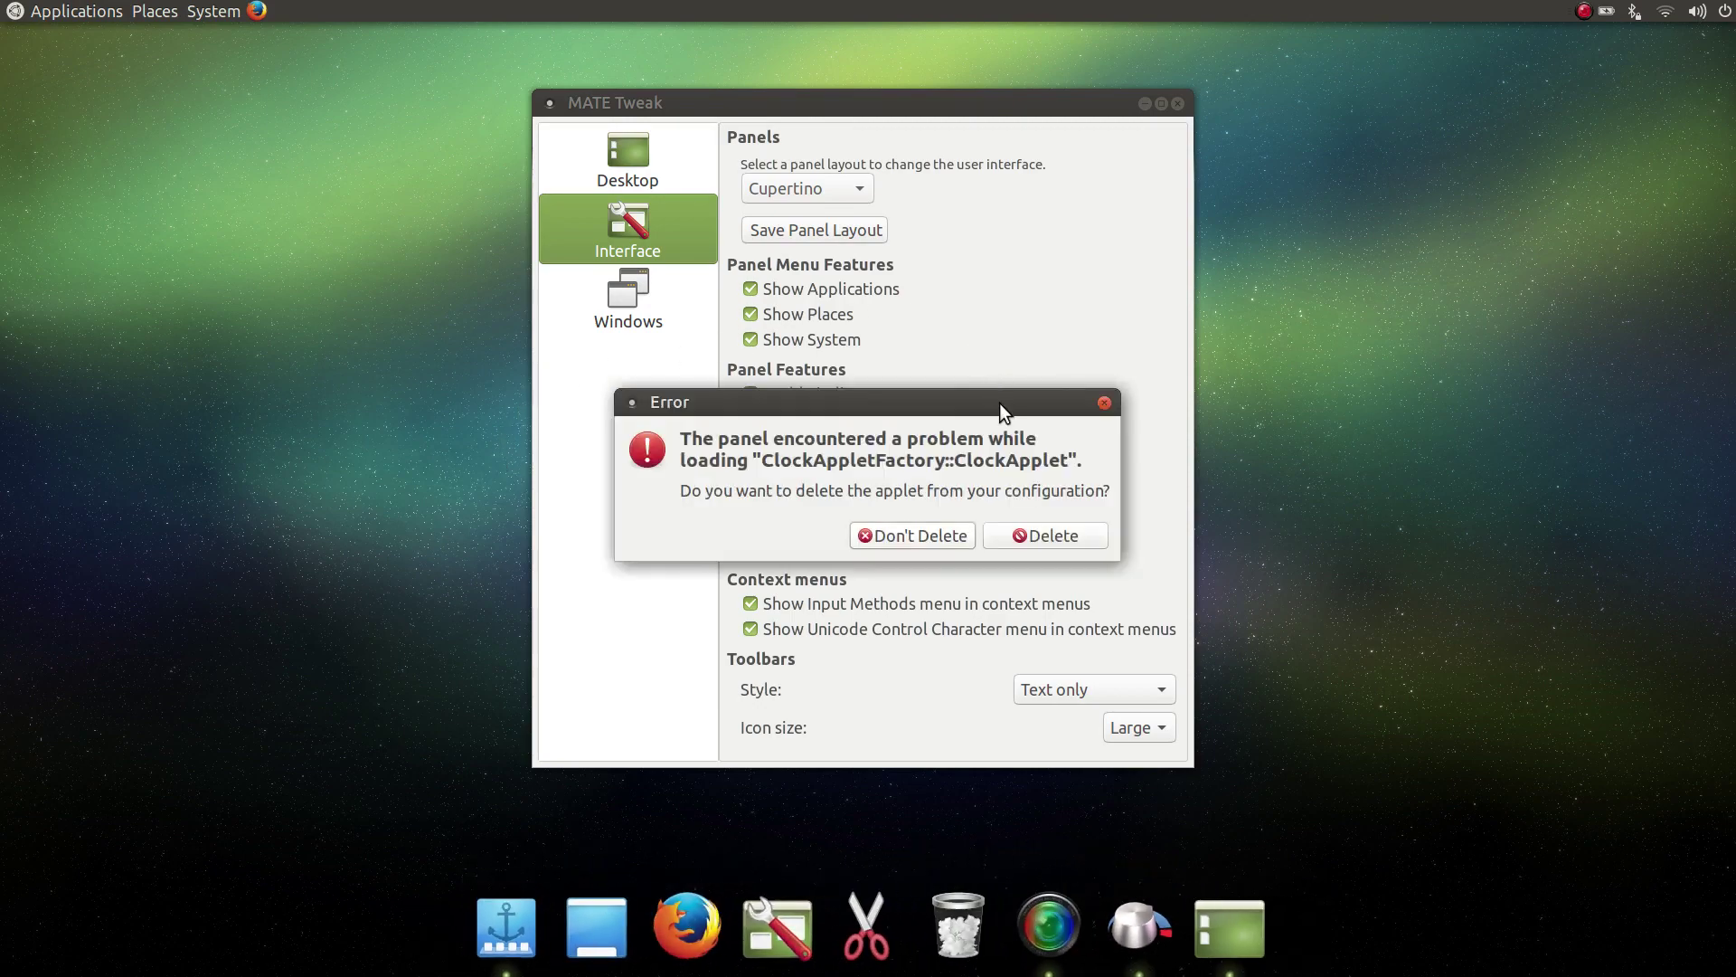
Step: Keep the clock applet, turn panel indicators off and back on, and check the volume and sound indicator menus
click(905, 546)
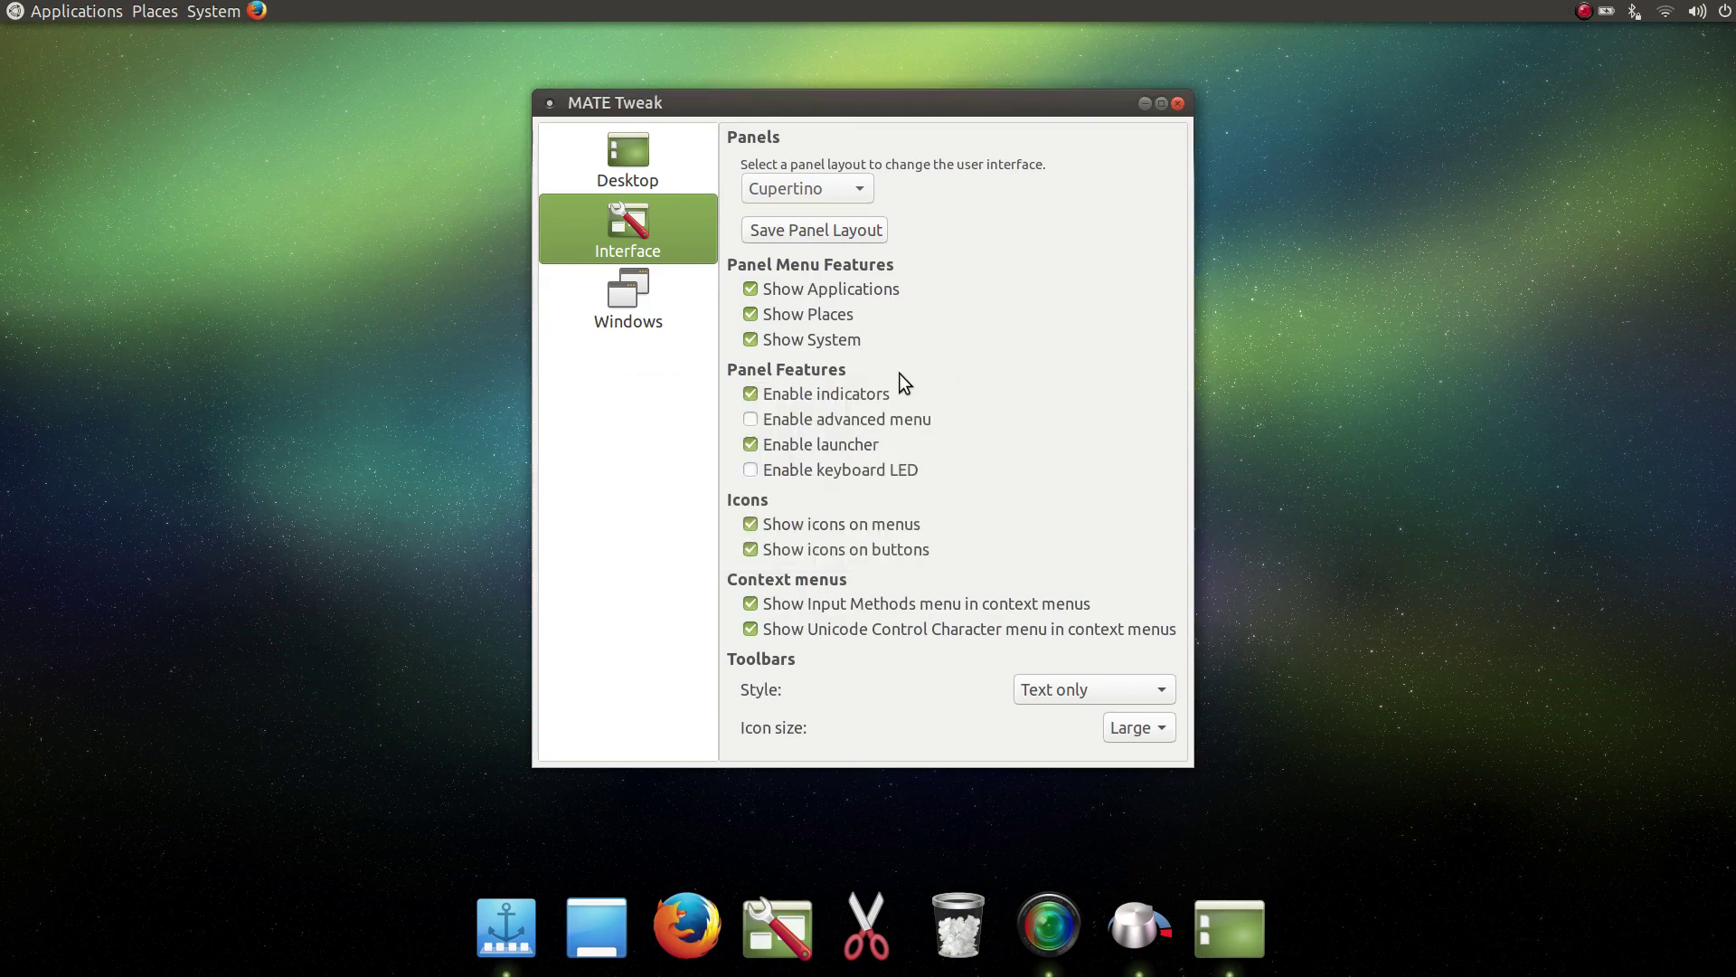
click(848, 396)
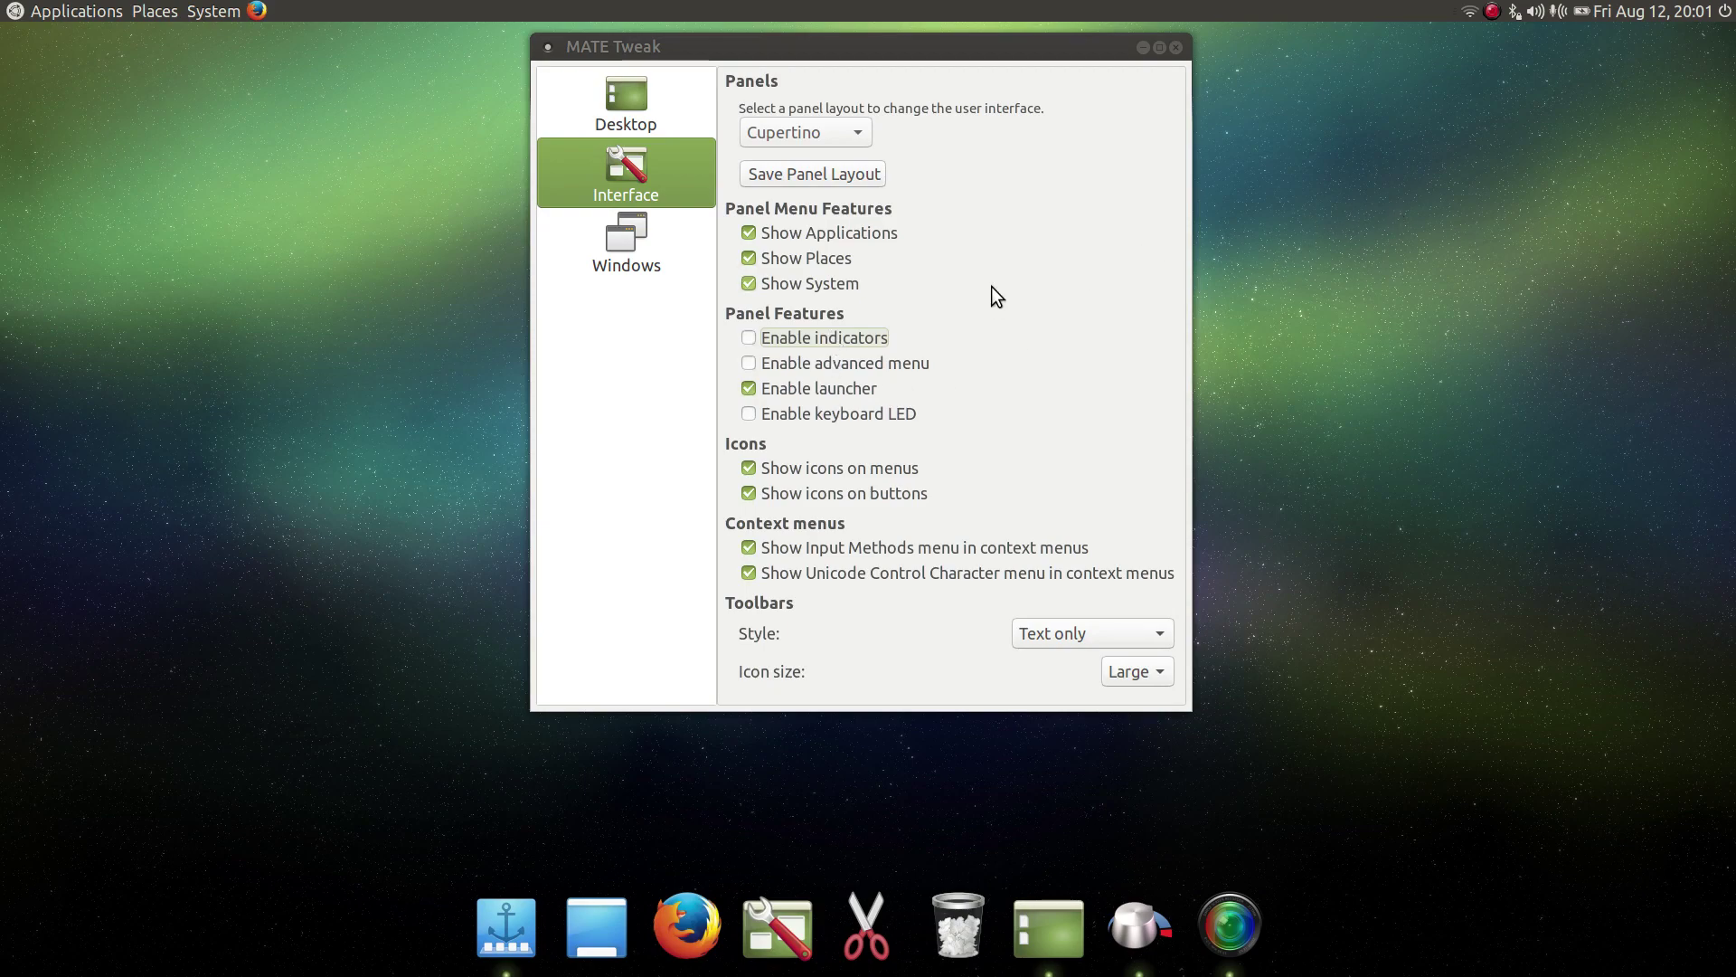
click(1540, 13)
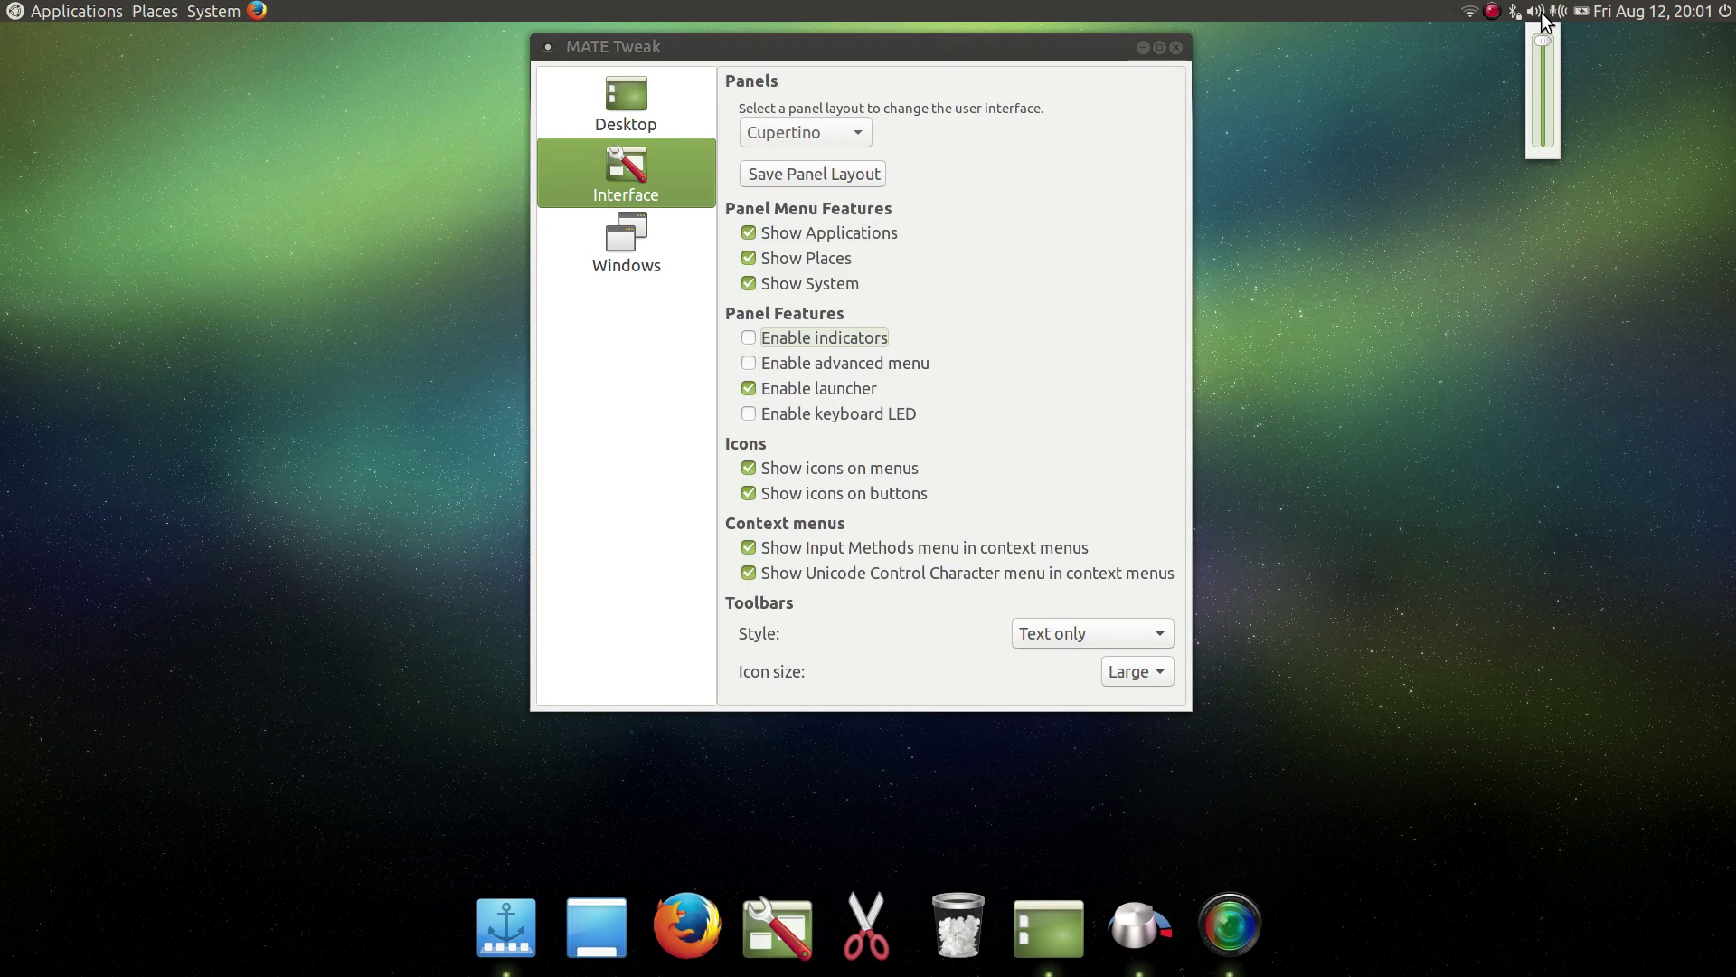
click(1542, 15)
click(831, 344)
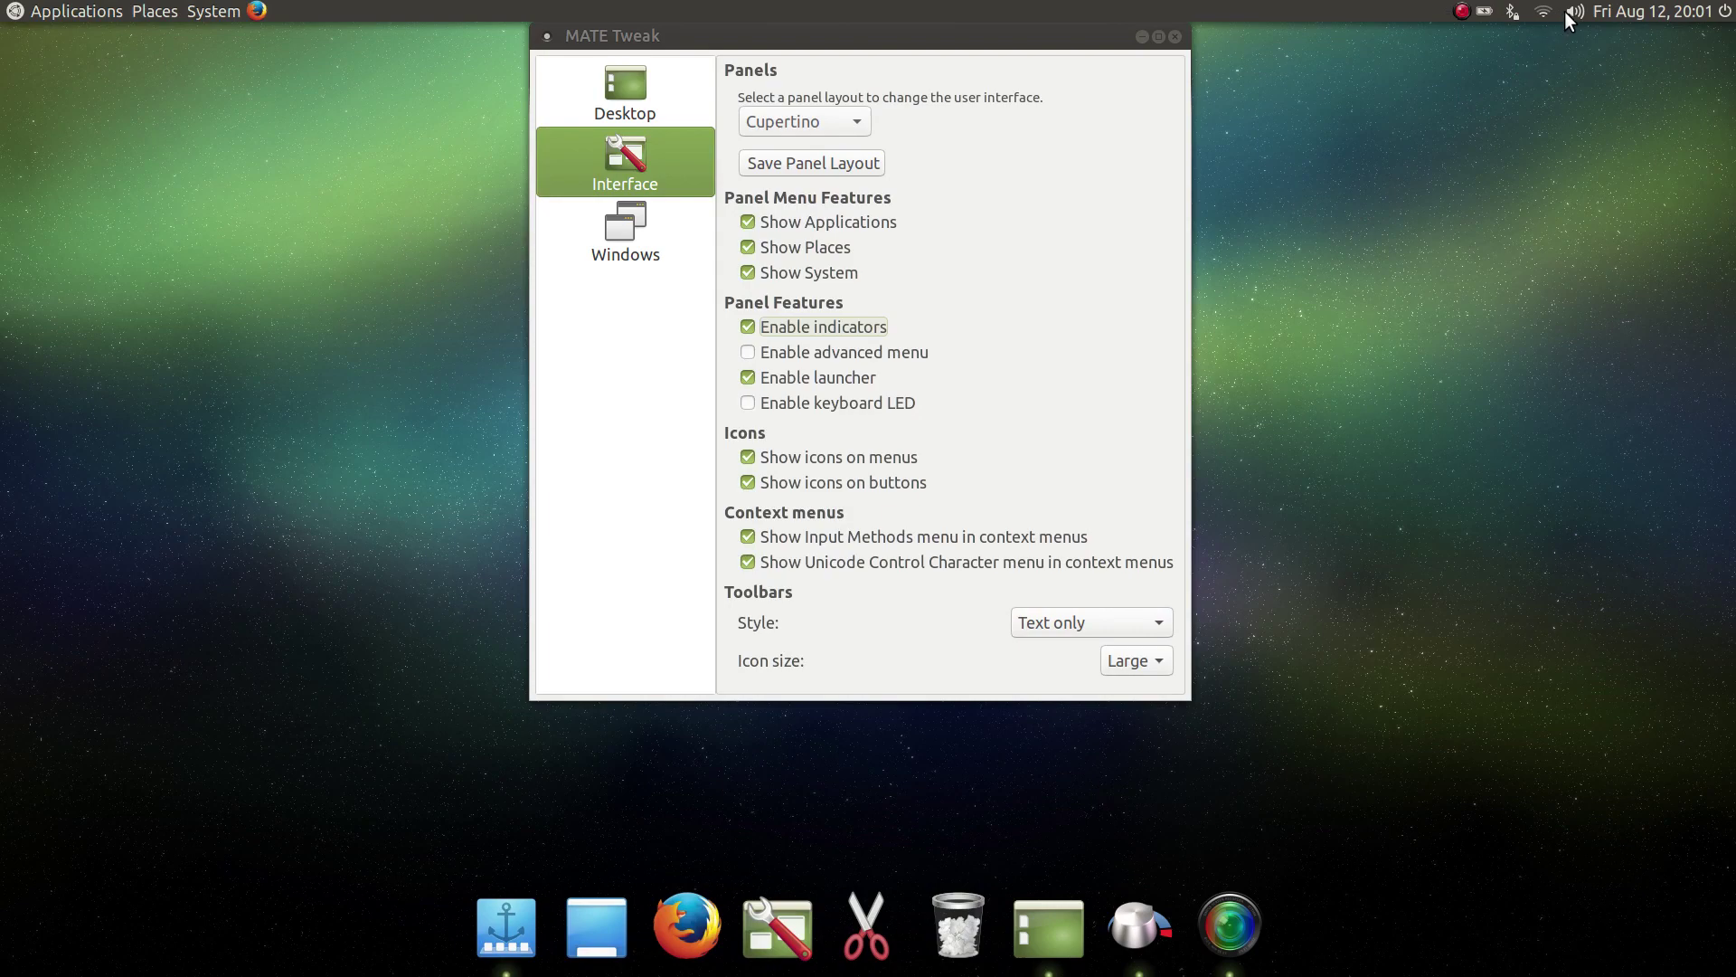
click(1573, 15)
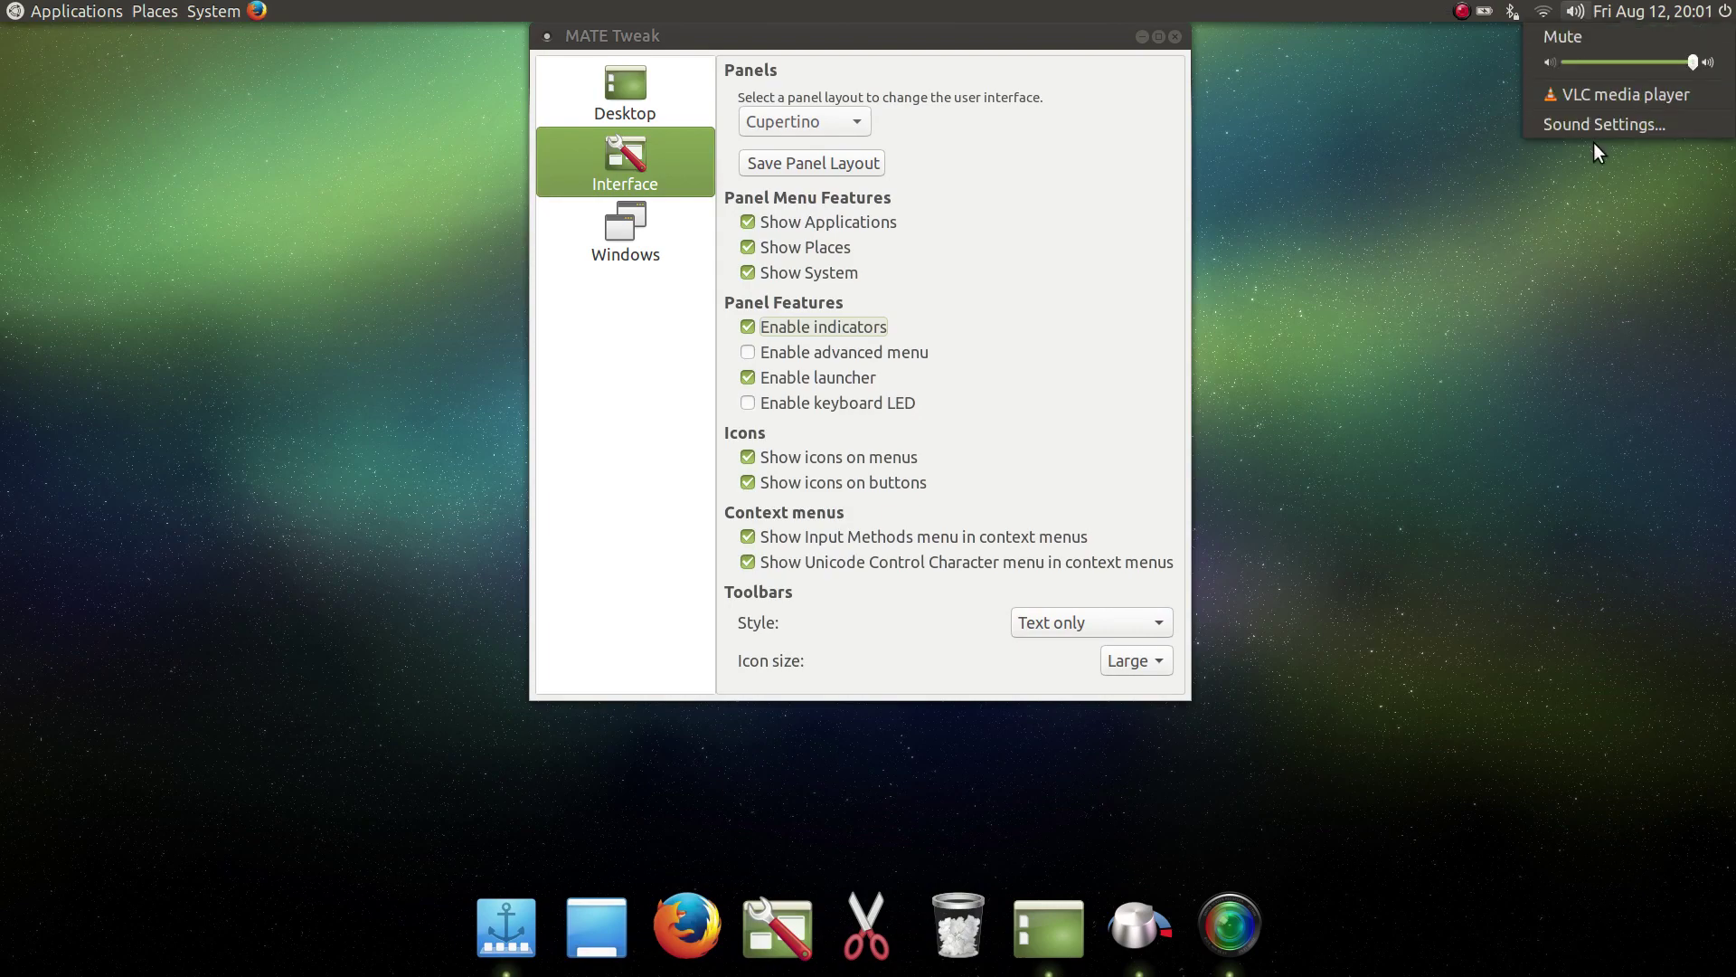
click(987, 285)
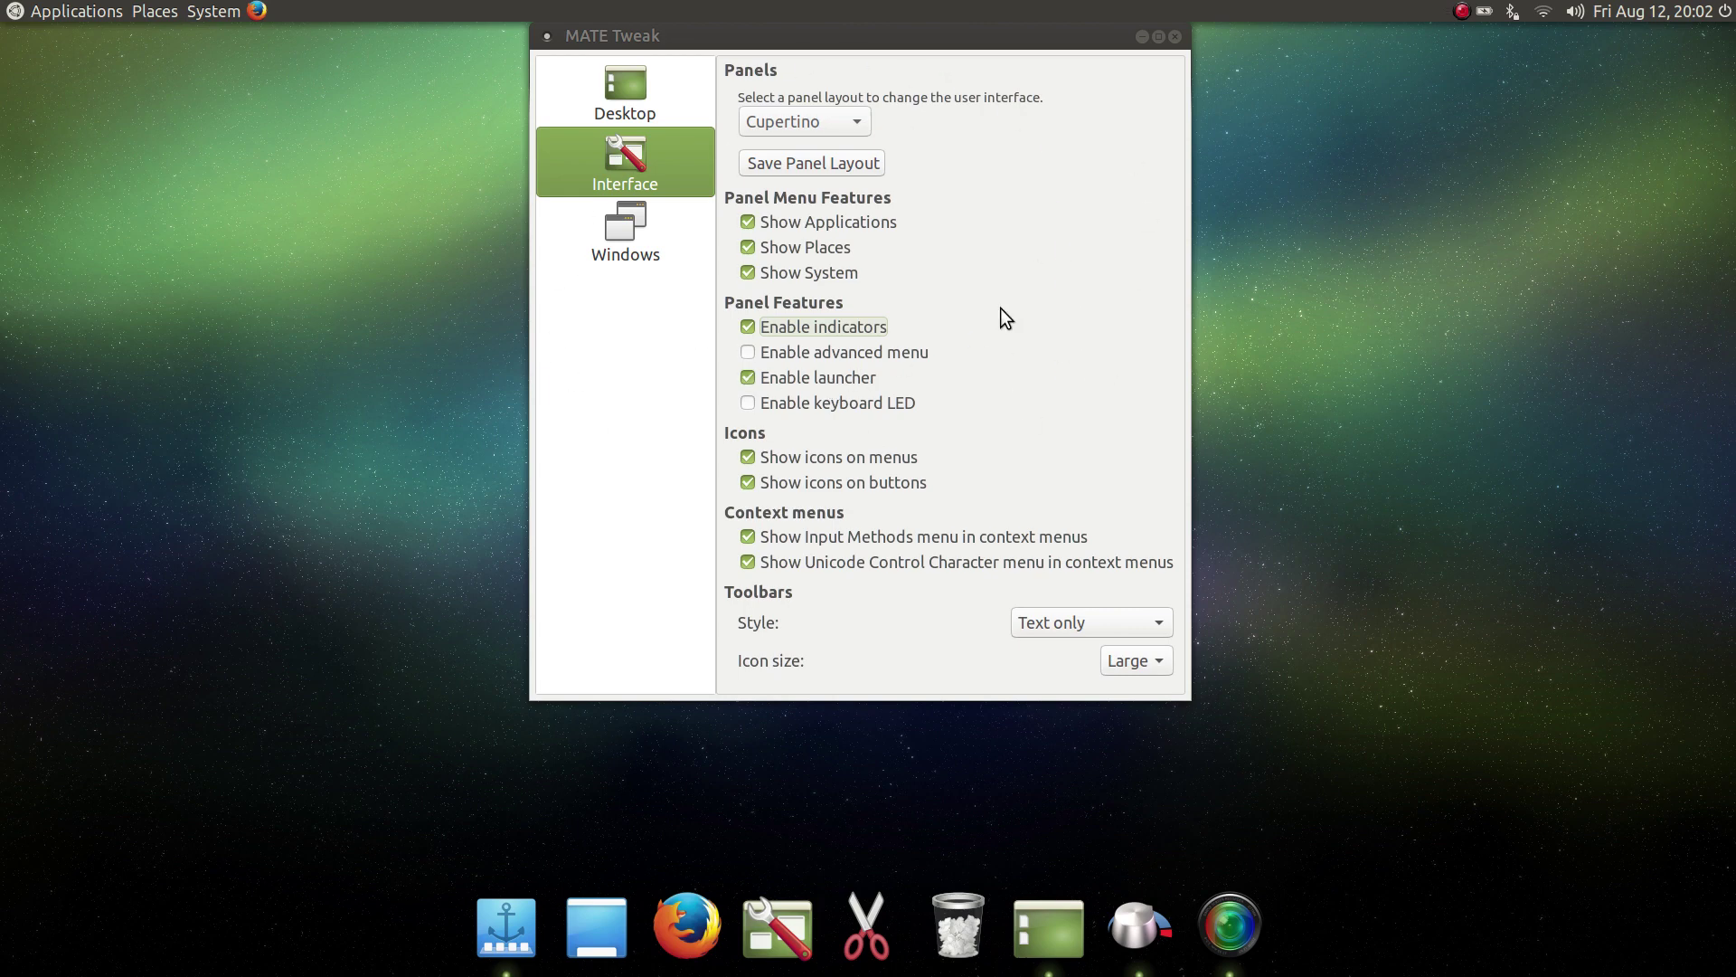
Step: Close MATE Tweak and dismiss the internal error report
click(1175, 37)
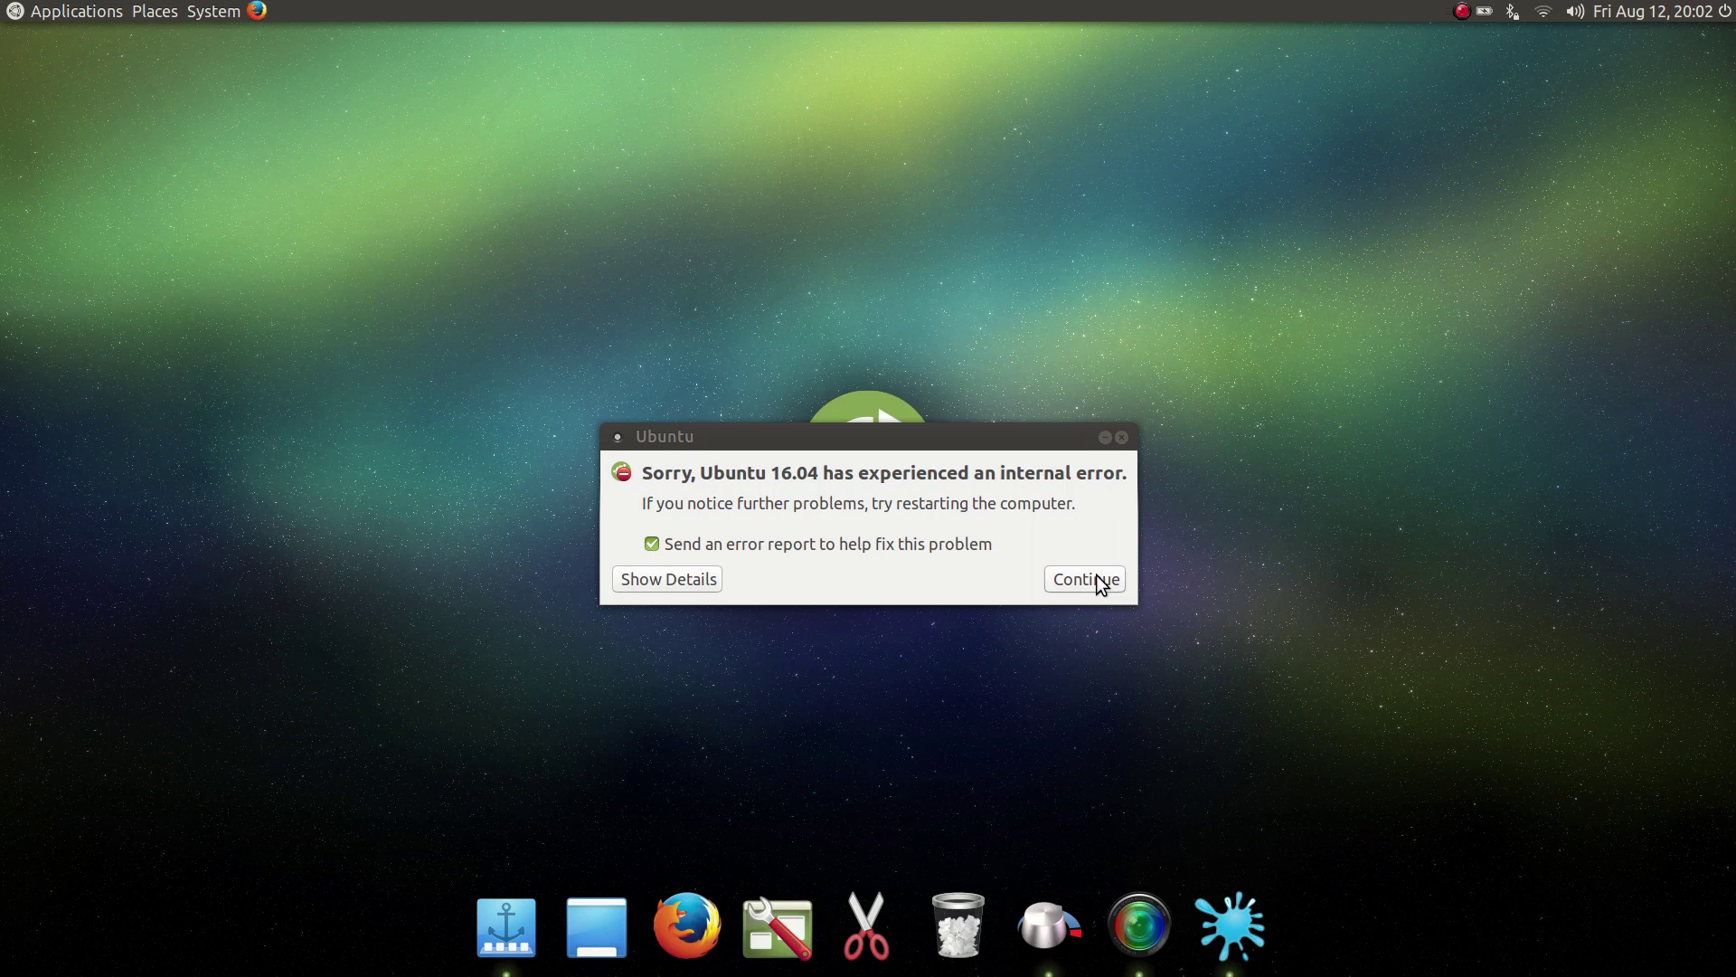
click(1096, 578)
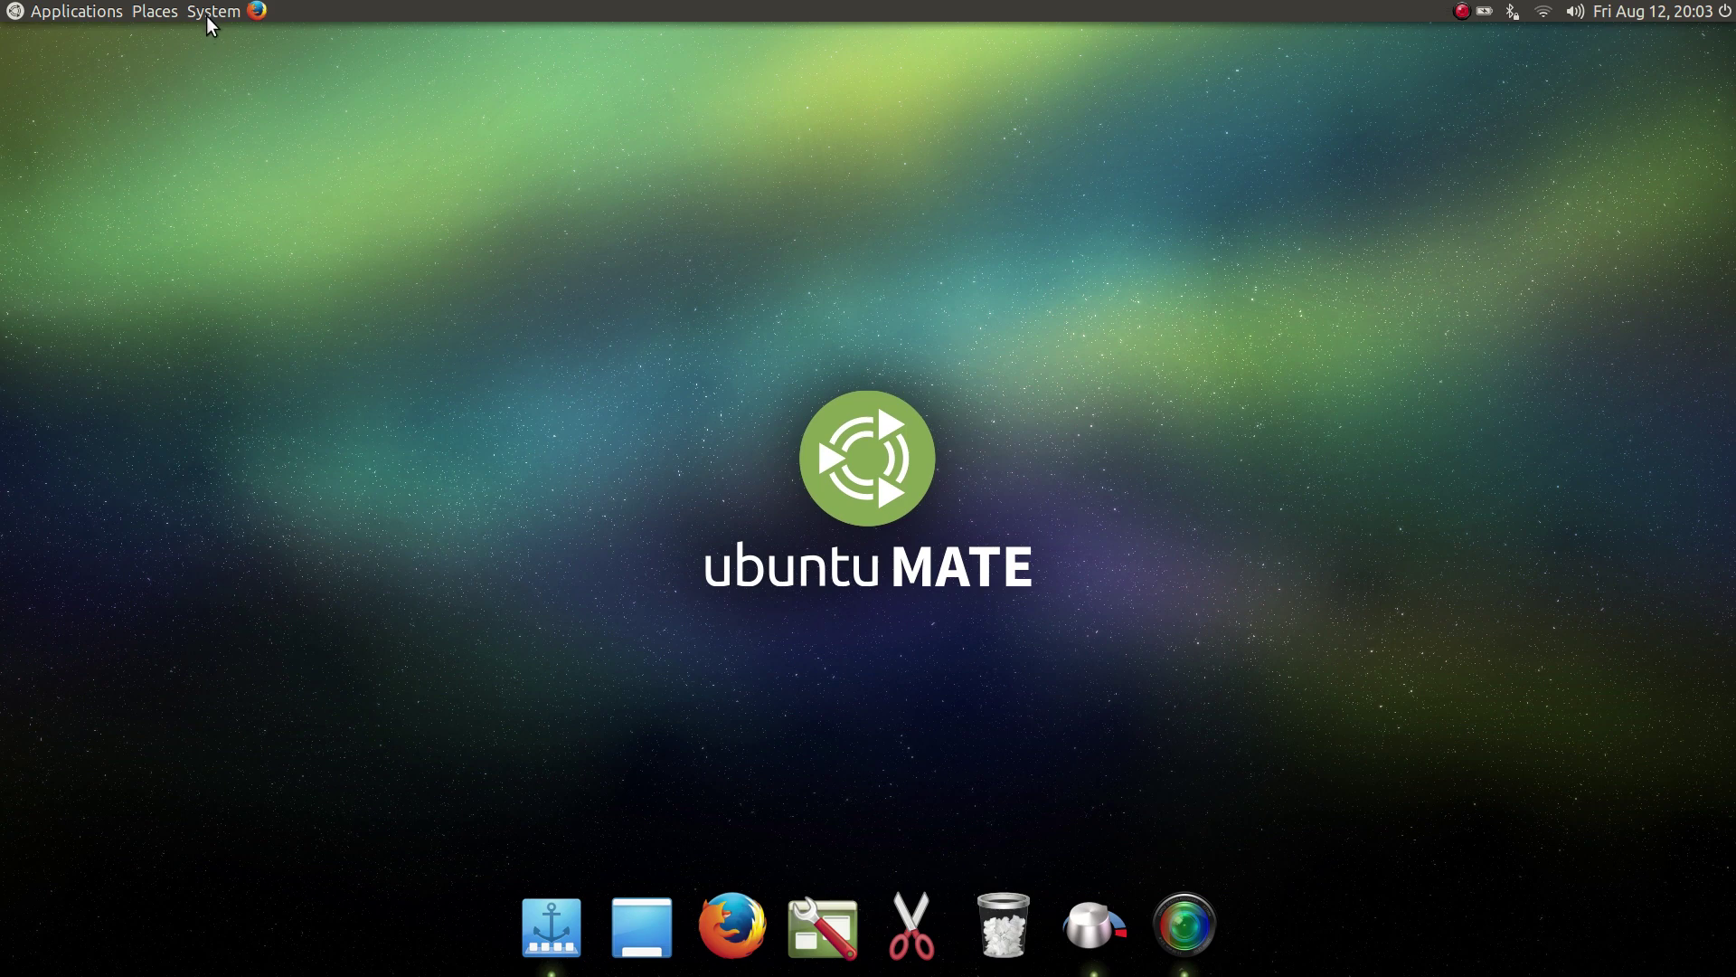
Step: Open the top panel's Properties and raise its size from 24 to 40 pixels
right_click(1006, 12)
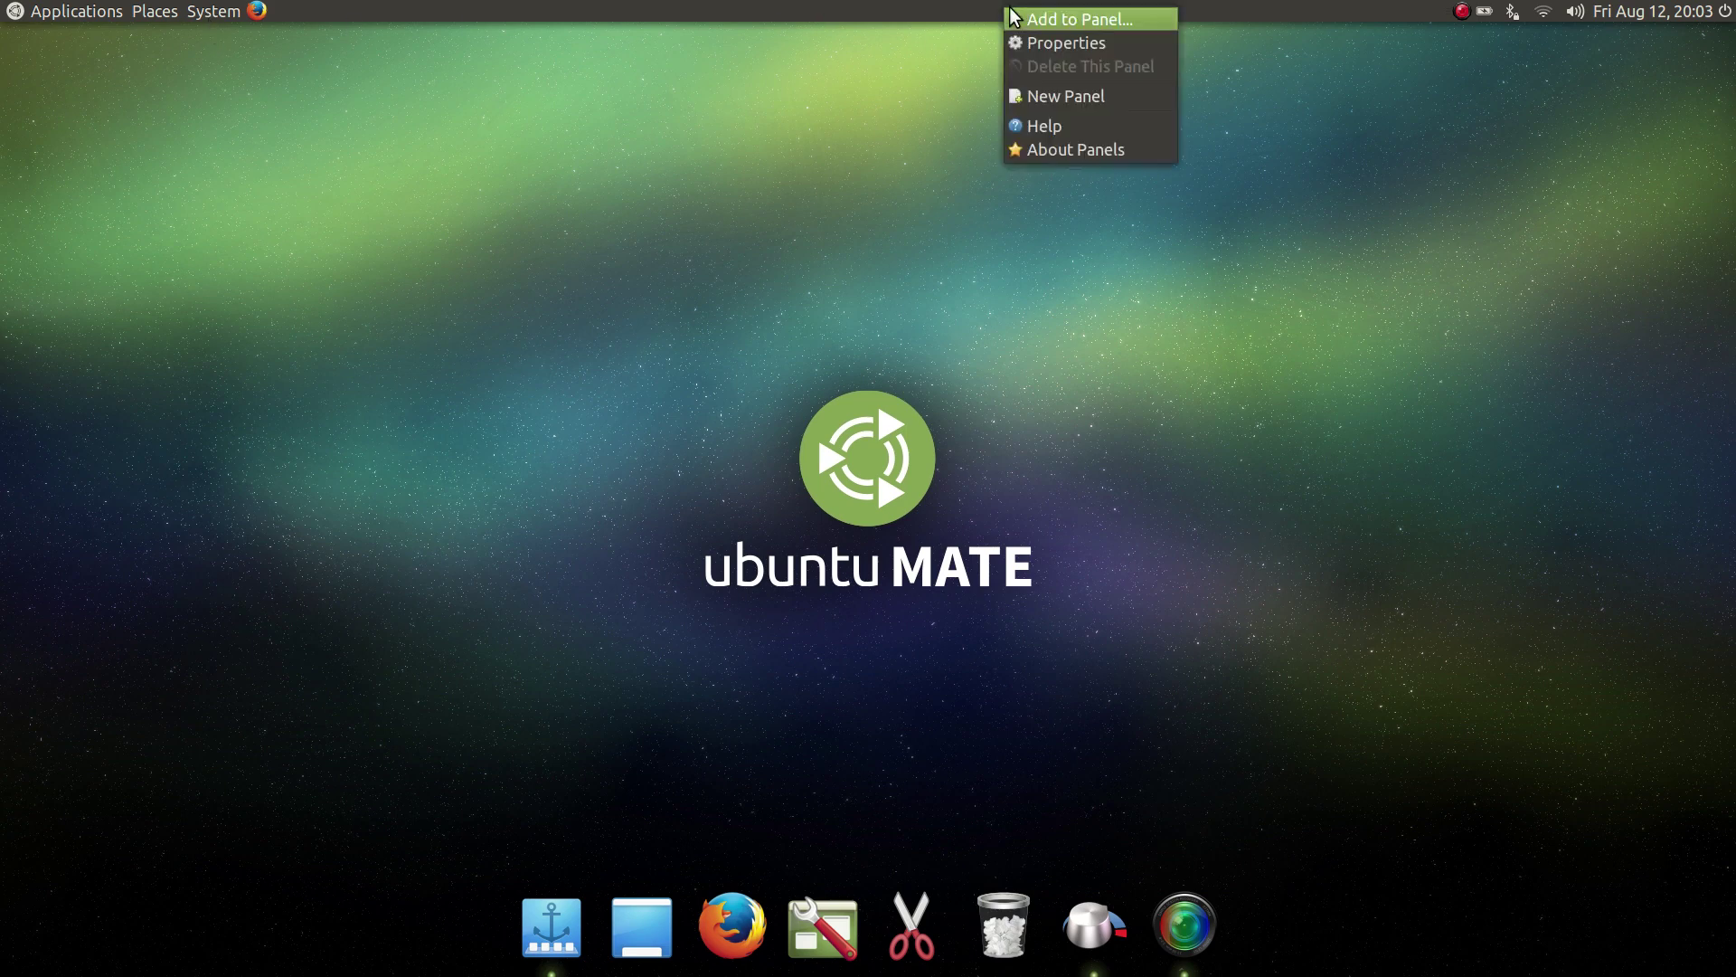
click(1056, 45)
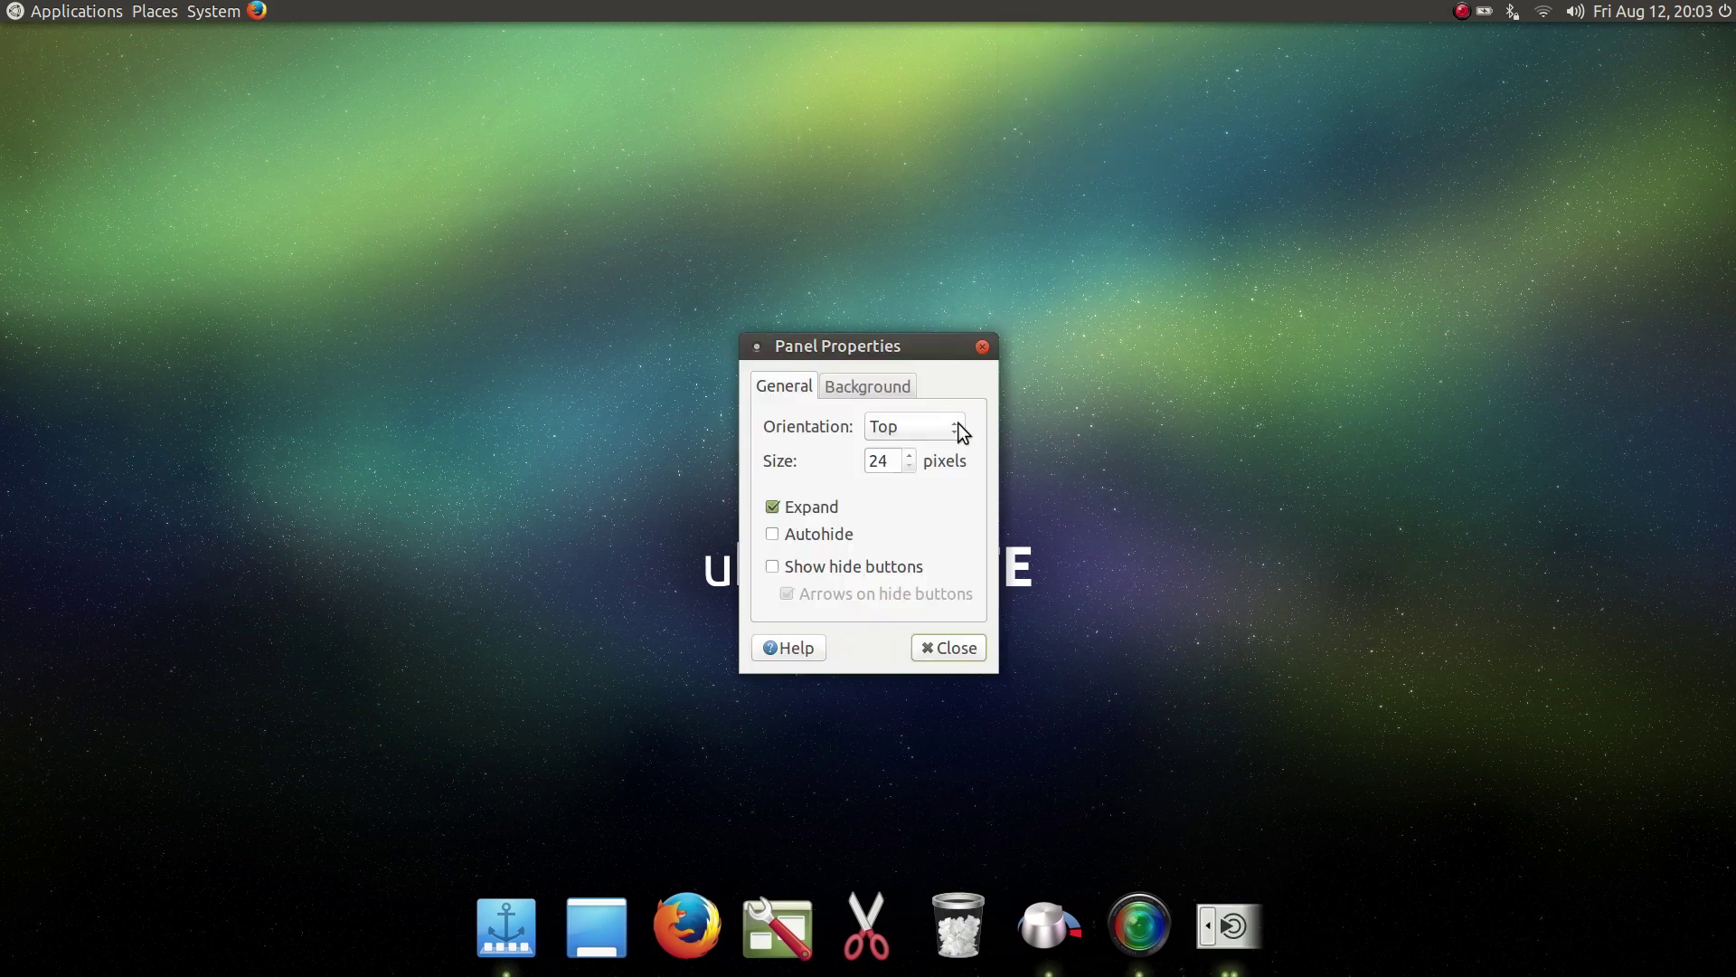
click(910, 456)
click(911, 455)
click(911, 456)
click(911, 456)
click(910, 455)
click(910, 456)
click(911, 456)
click(910, 456)
click(910, 456)
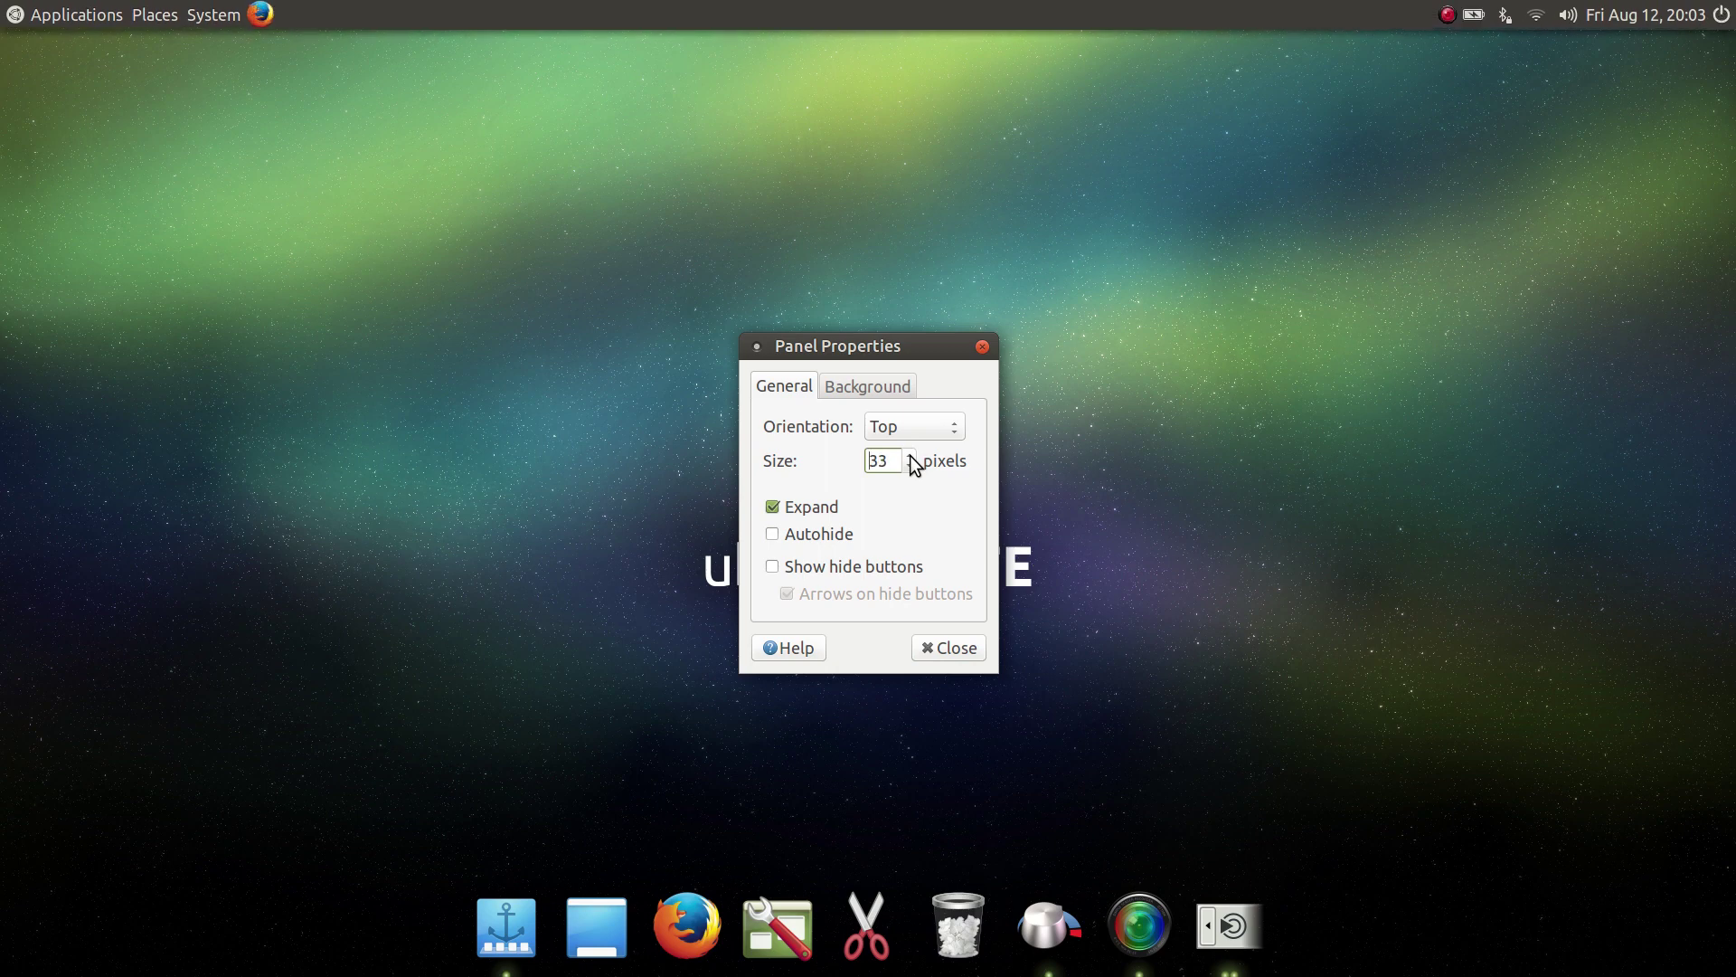
click(911, 456)
click(910, 456)
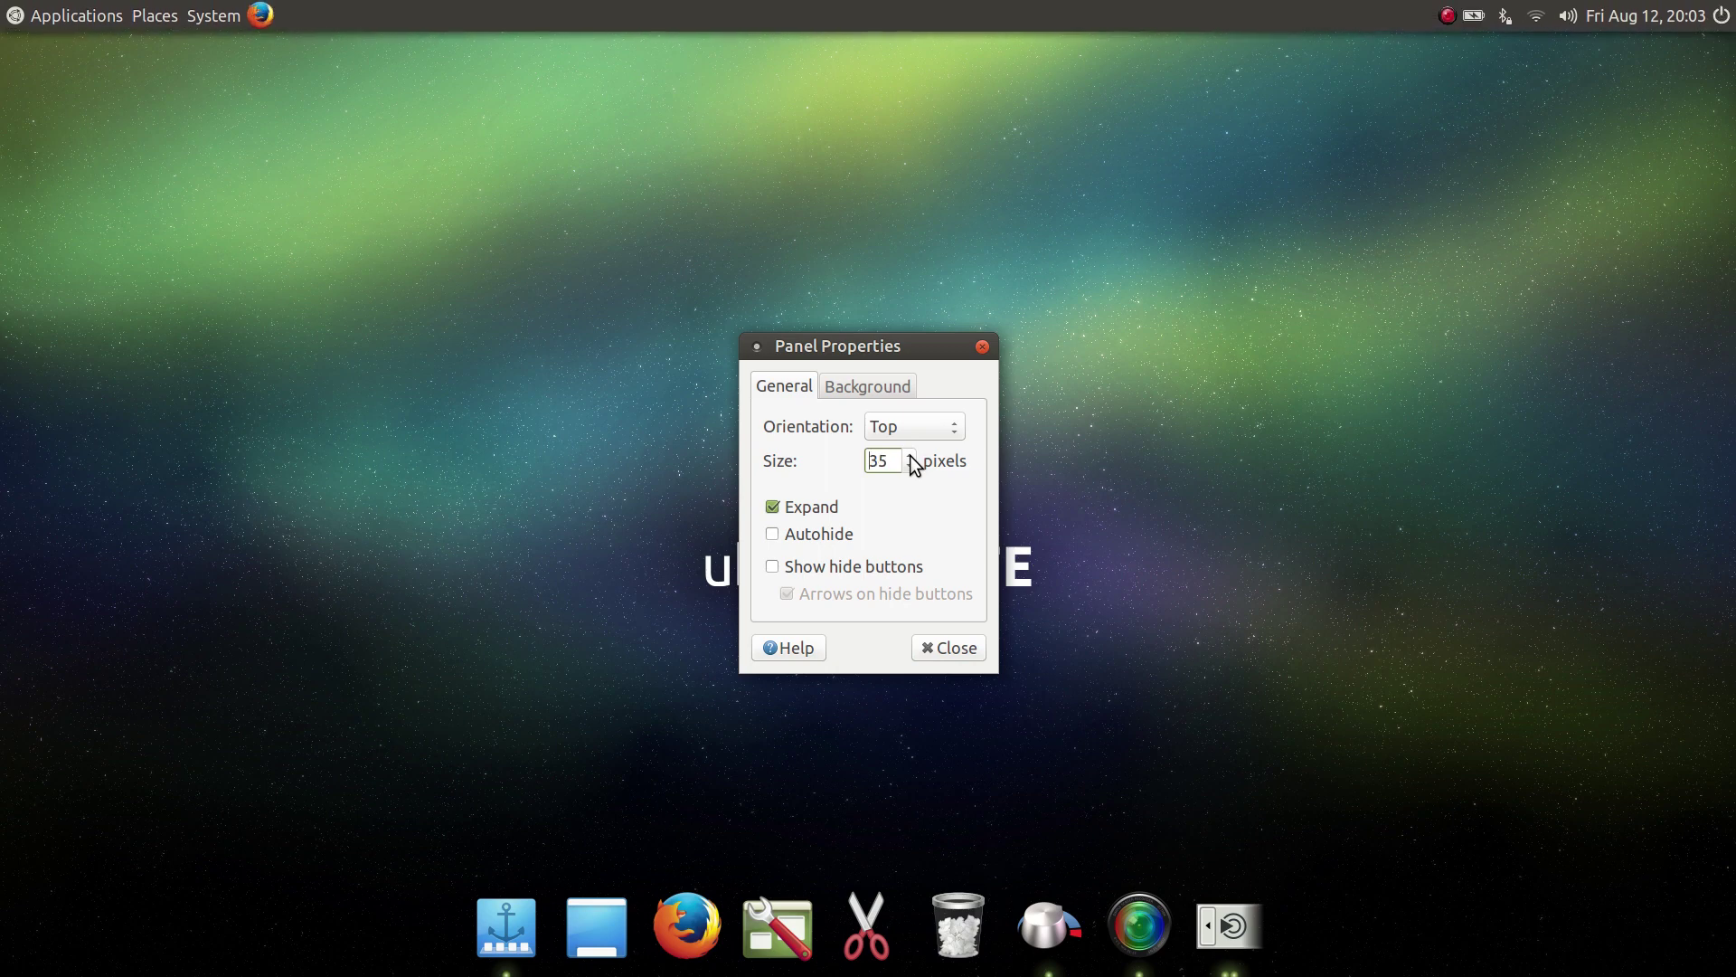
click(911, 455)
click(911, 456)
click(911, 456)
click(911, 456)
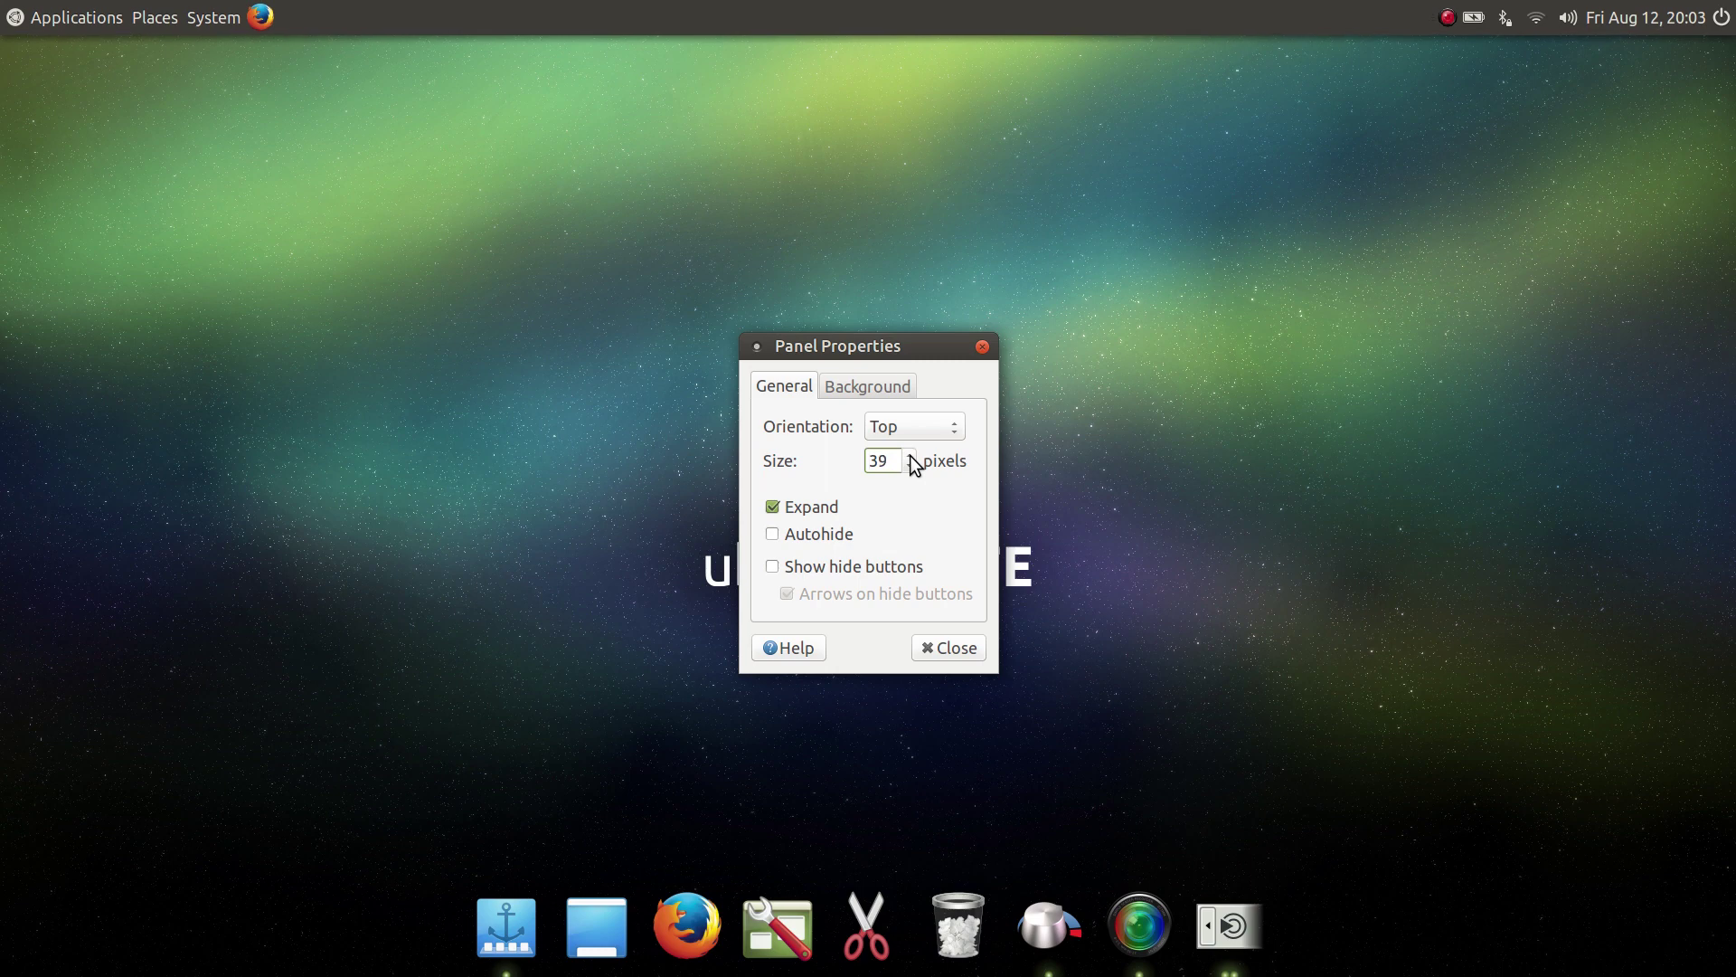
click(911, 456)
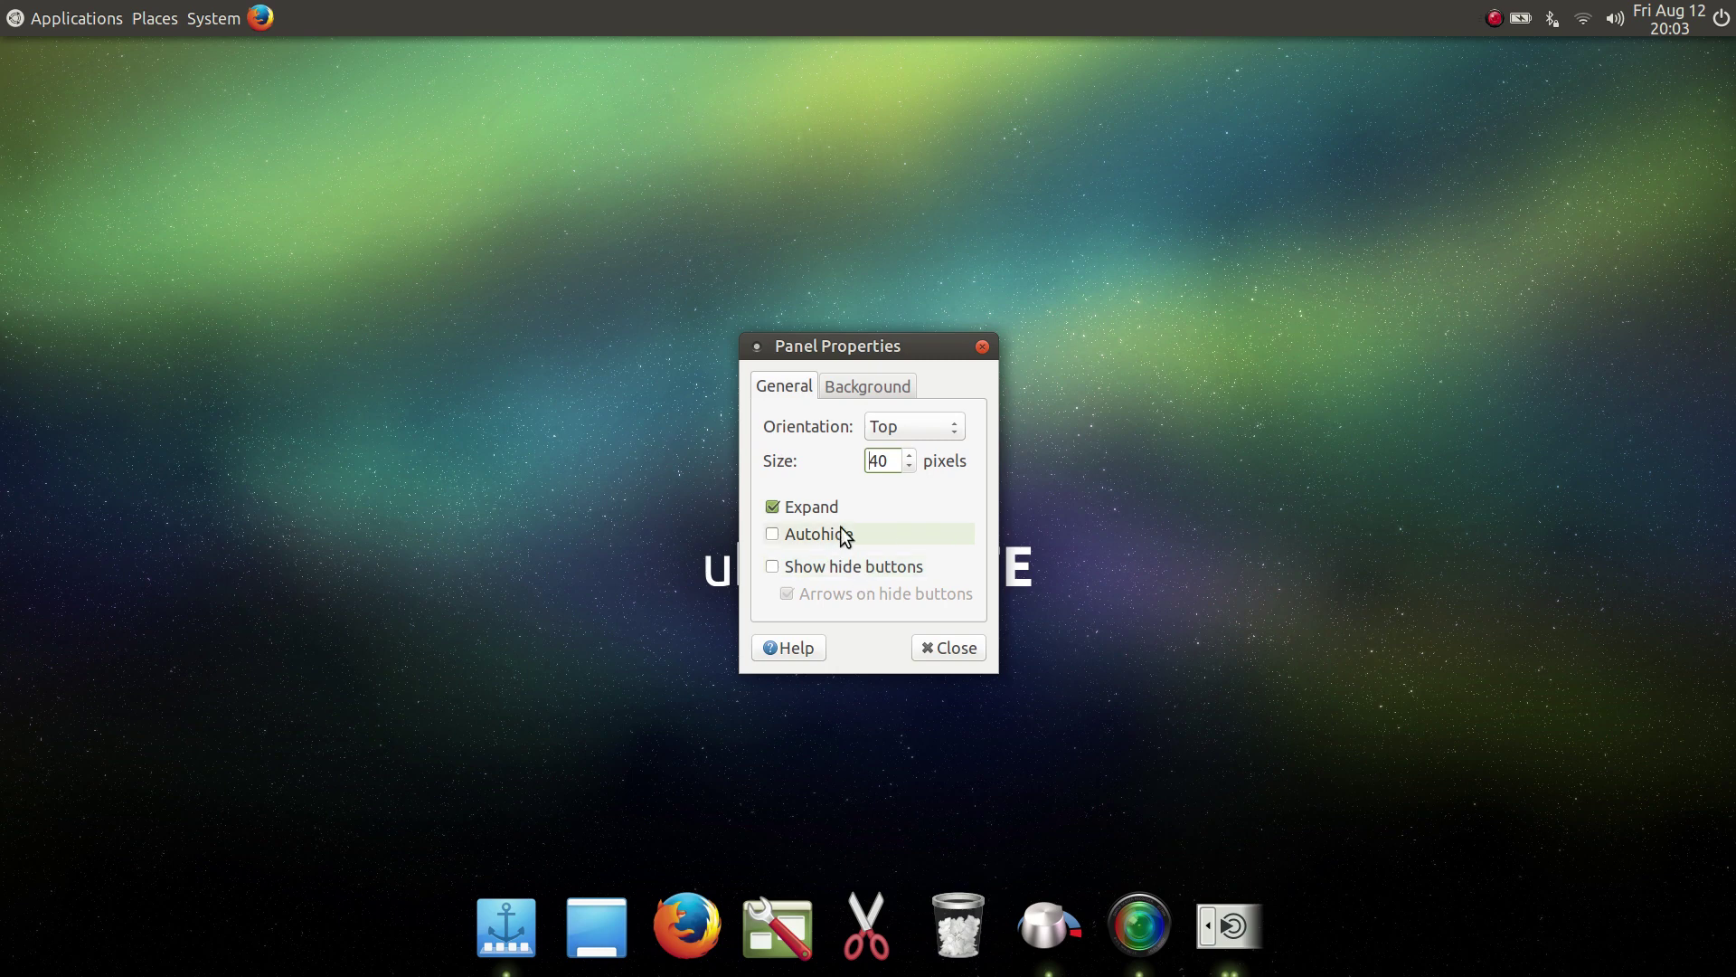
Step: Set the top panel background to Solid color, slide the style nearly to Transparent, and close Panel Properties
click(888, 386)
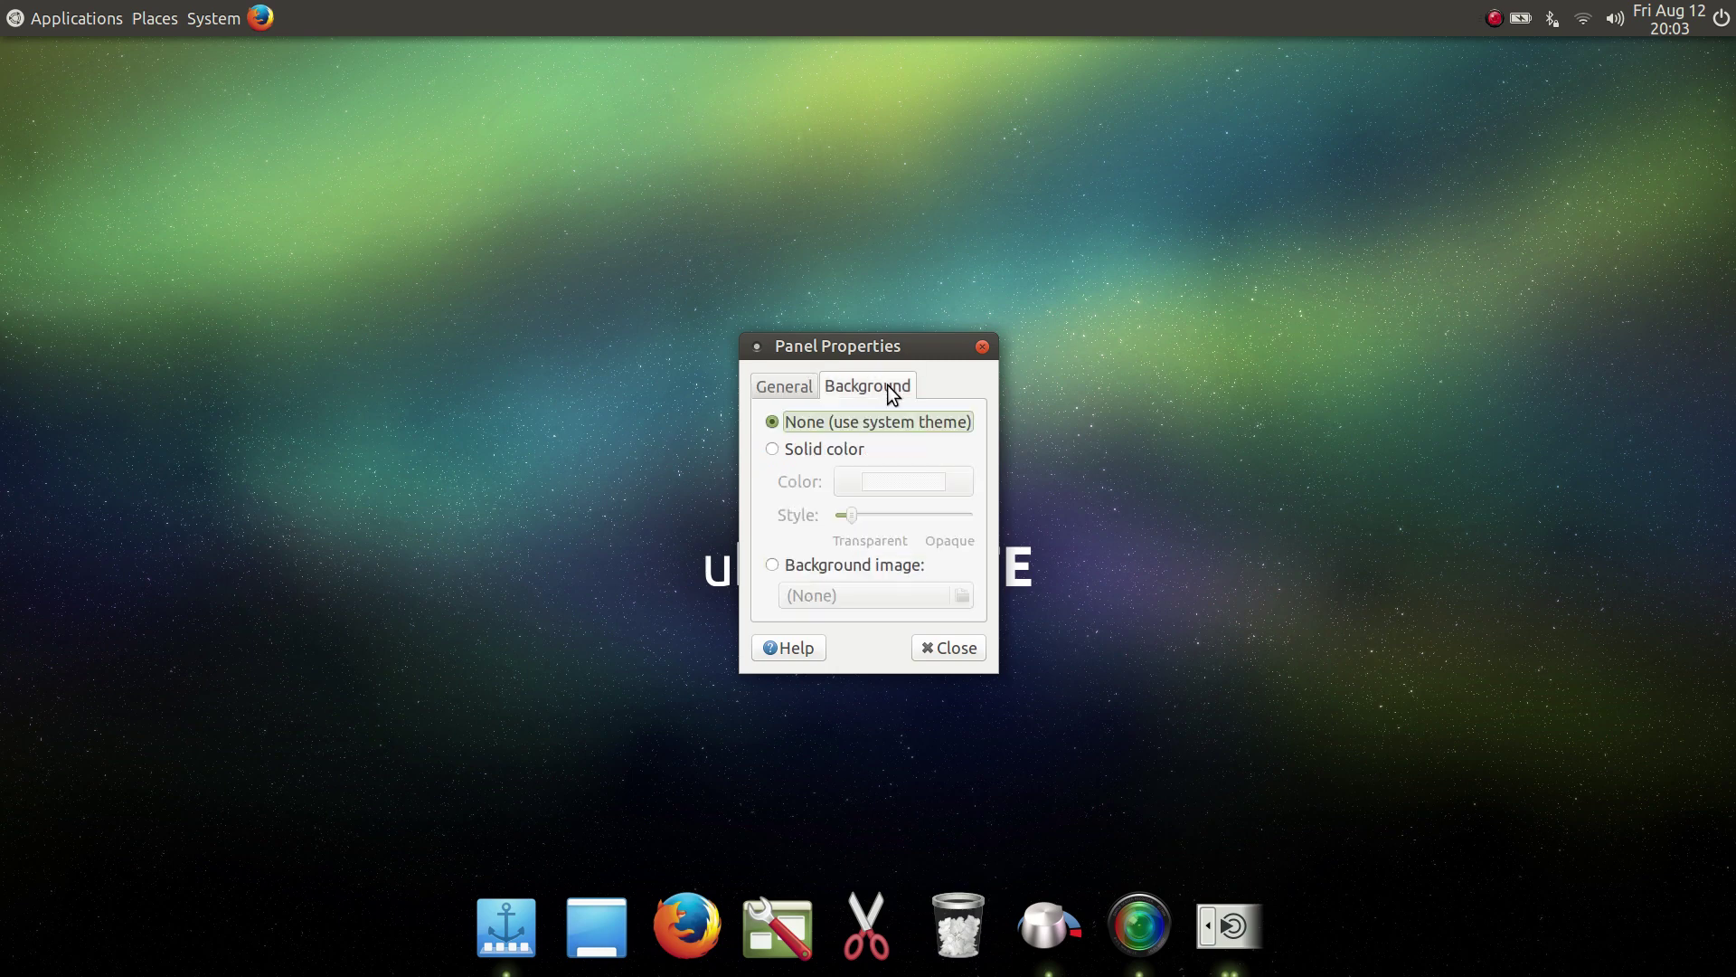
click(805, 448)
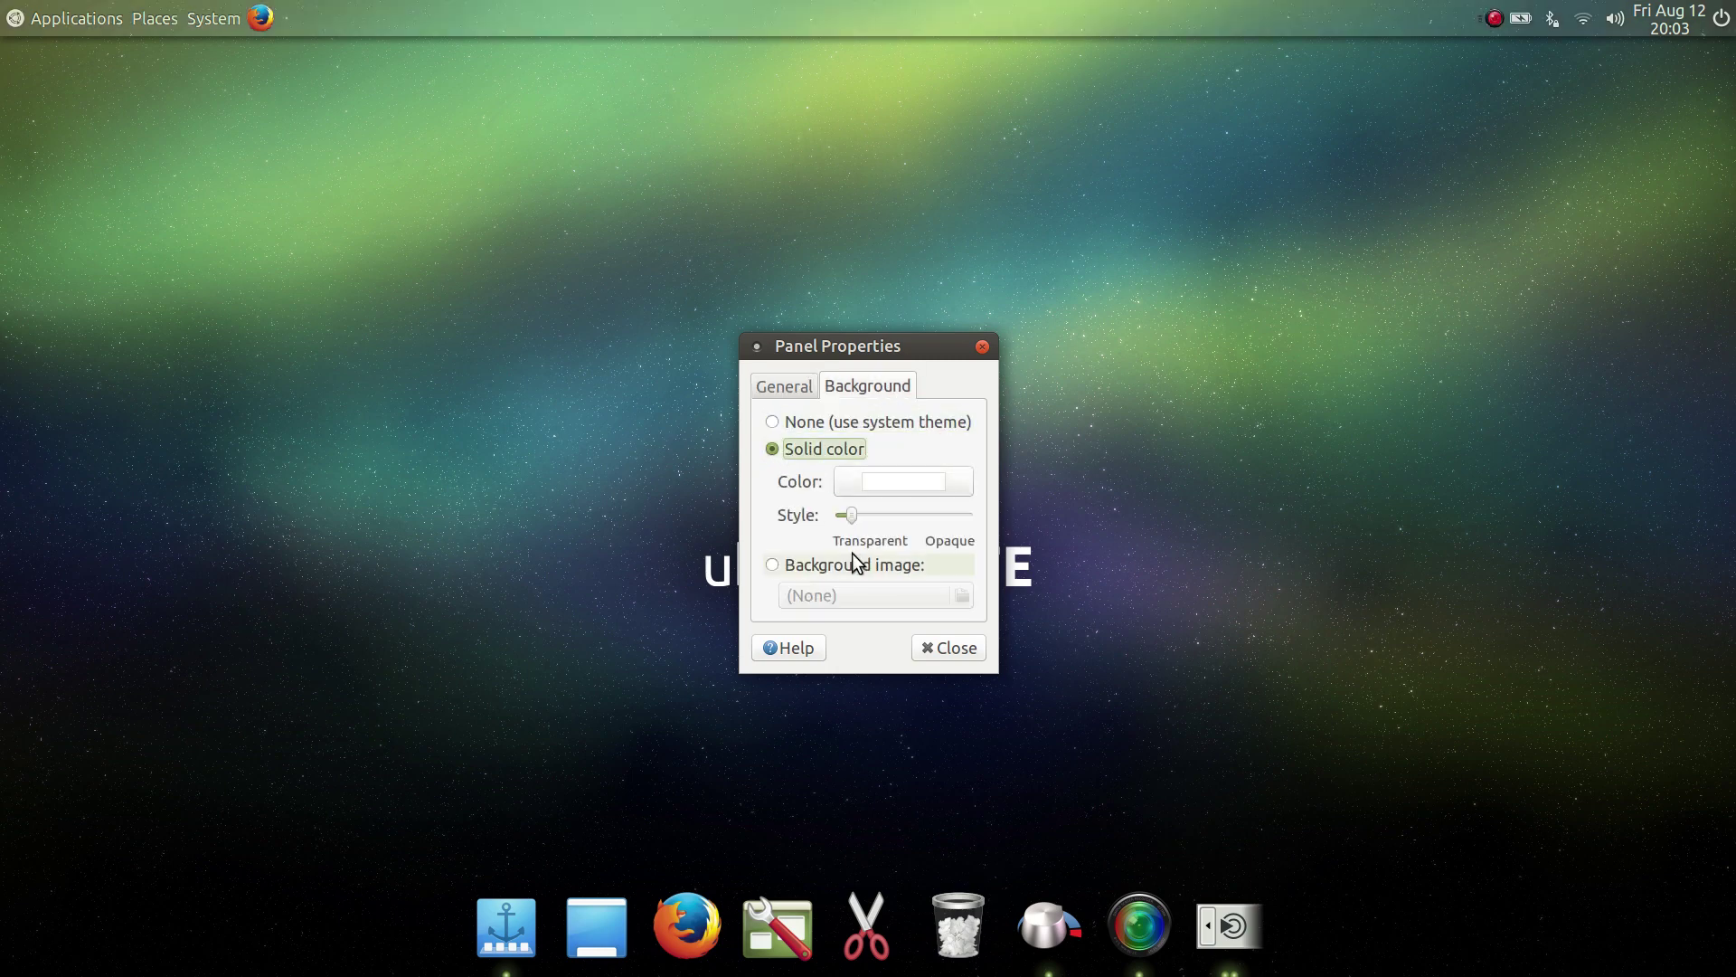
mouse_move(854, 519)
mouse_down()
mouse_move(953, 527)
mouse_move(829, 518)
mouse_up()
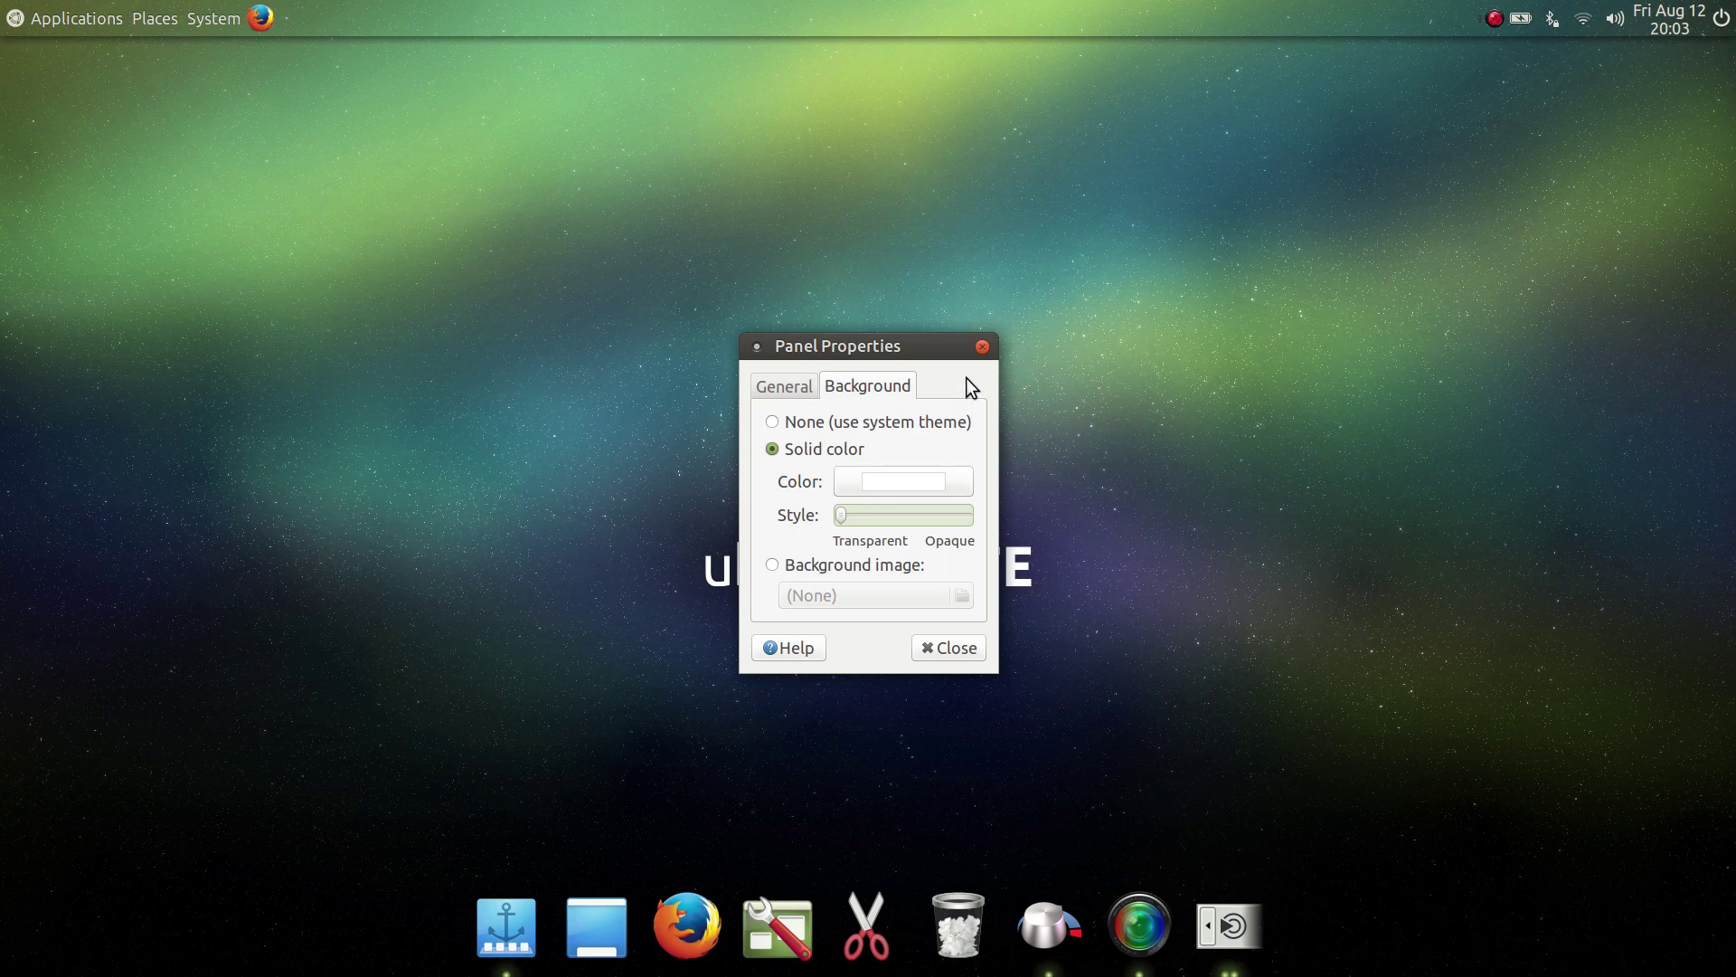
click(982, 348)
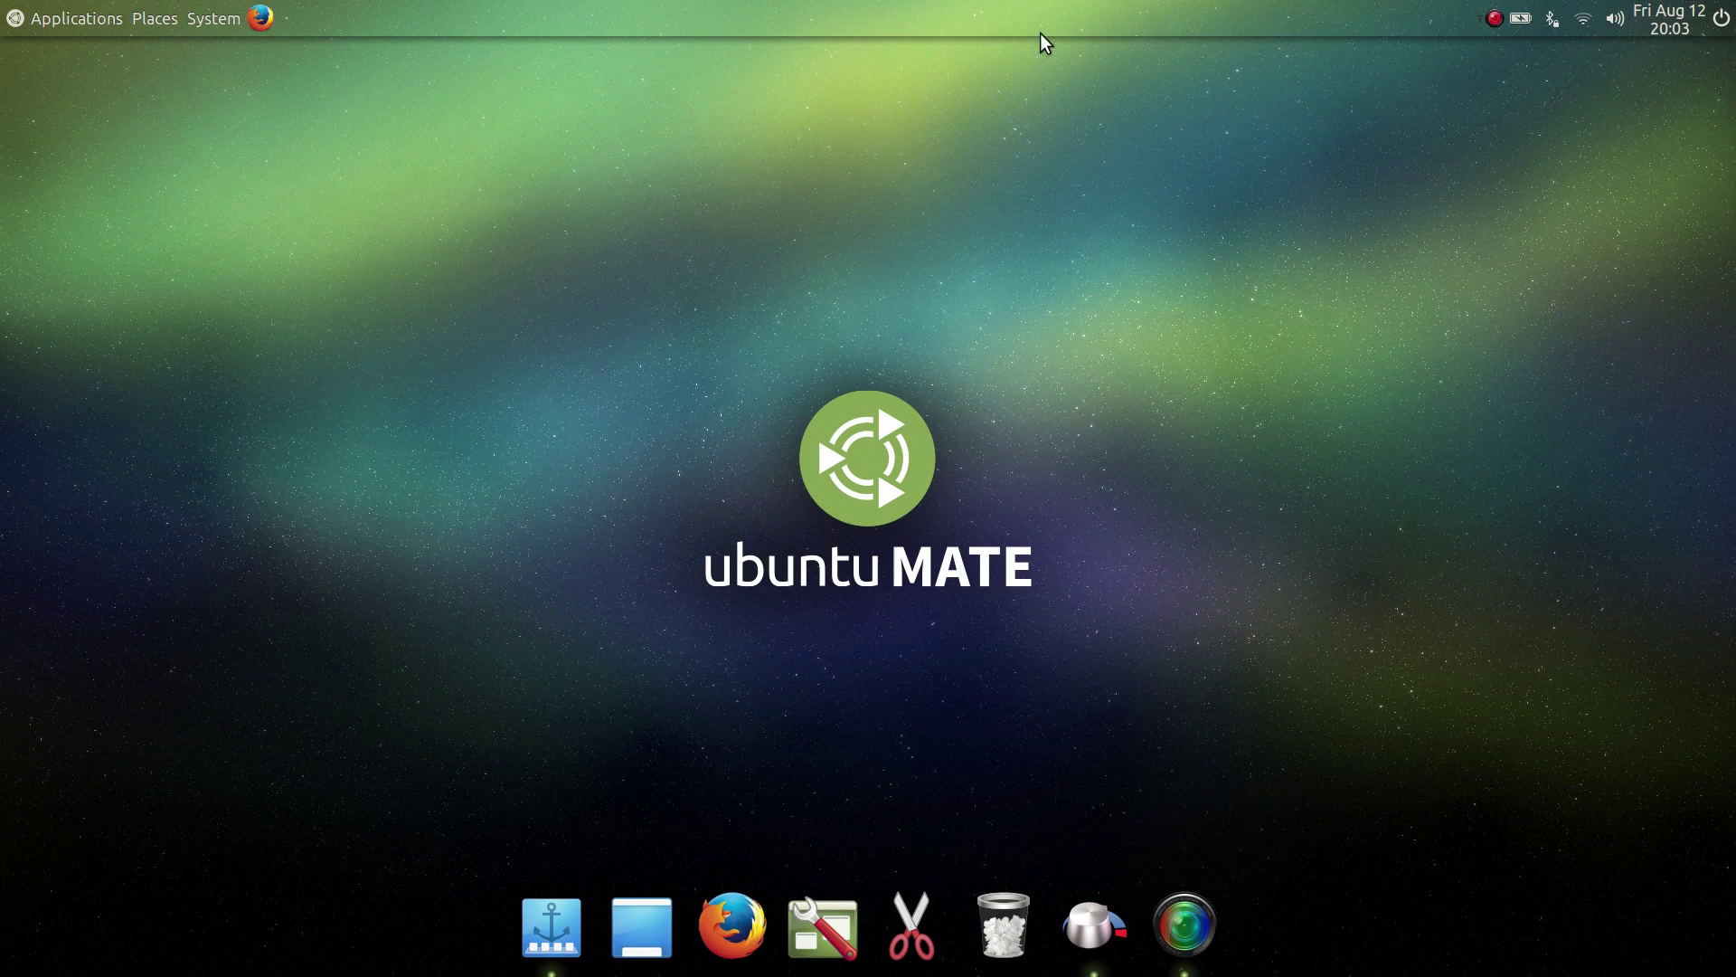
click(50, 24)
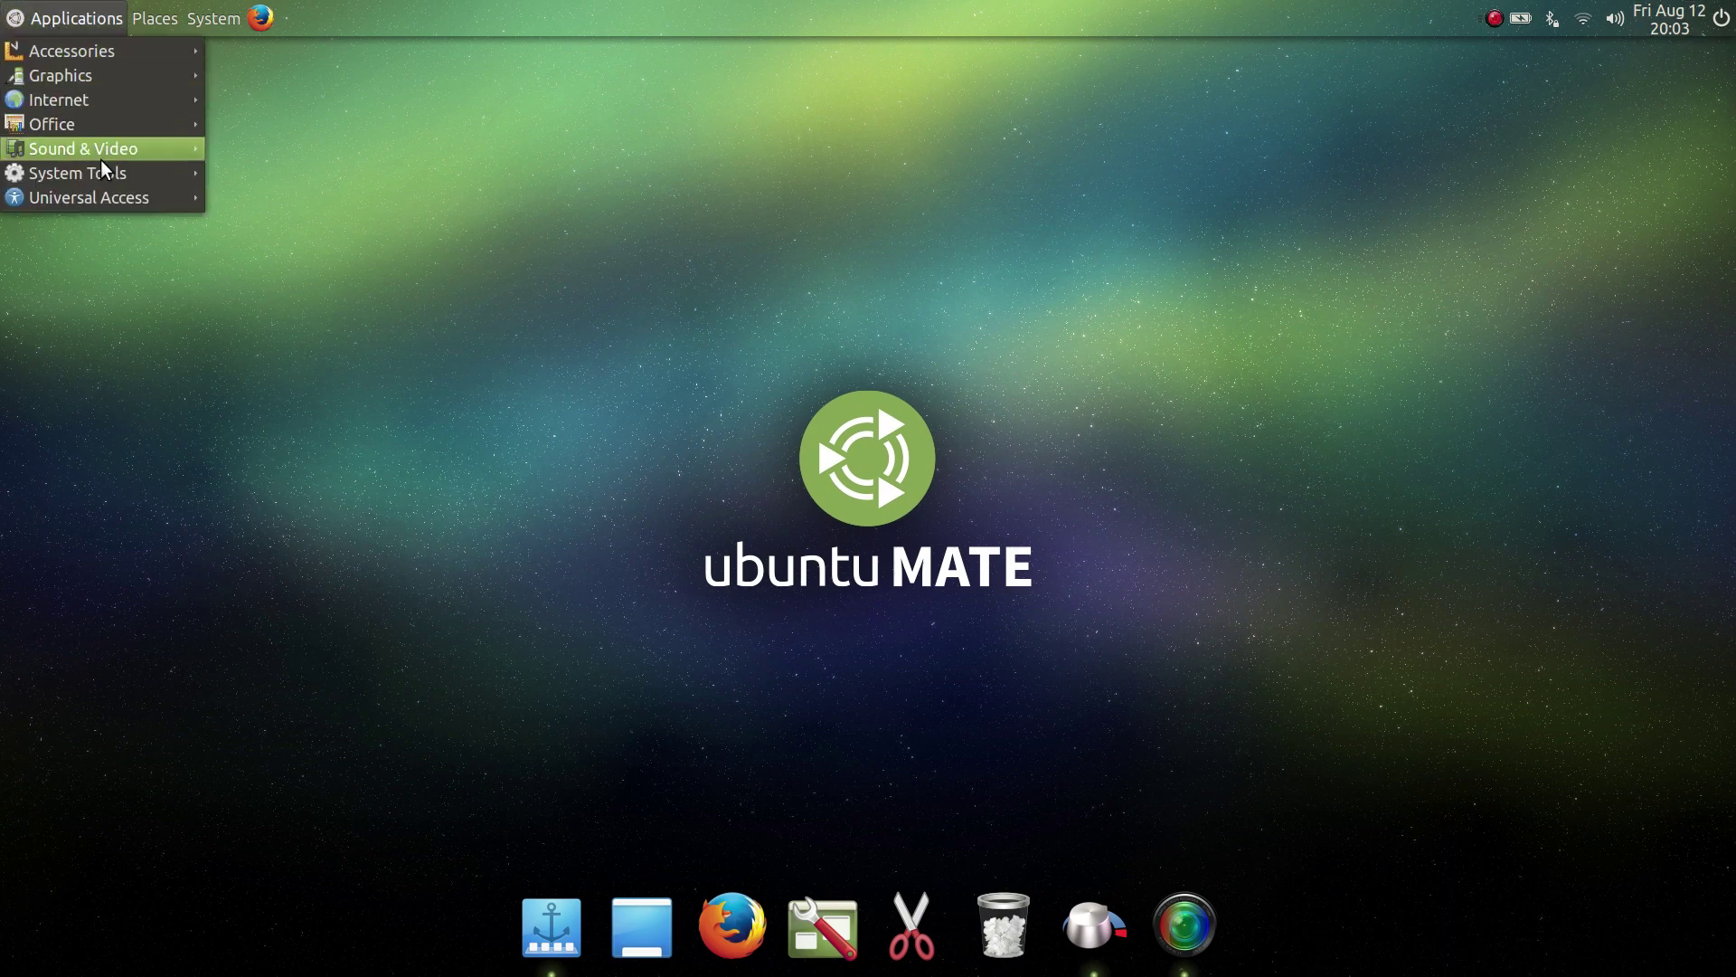
Step: Browse the Applications and System menus down to Preferences > Look and Feel
mouse_move(154, 22)
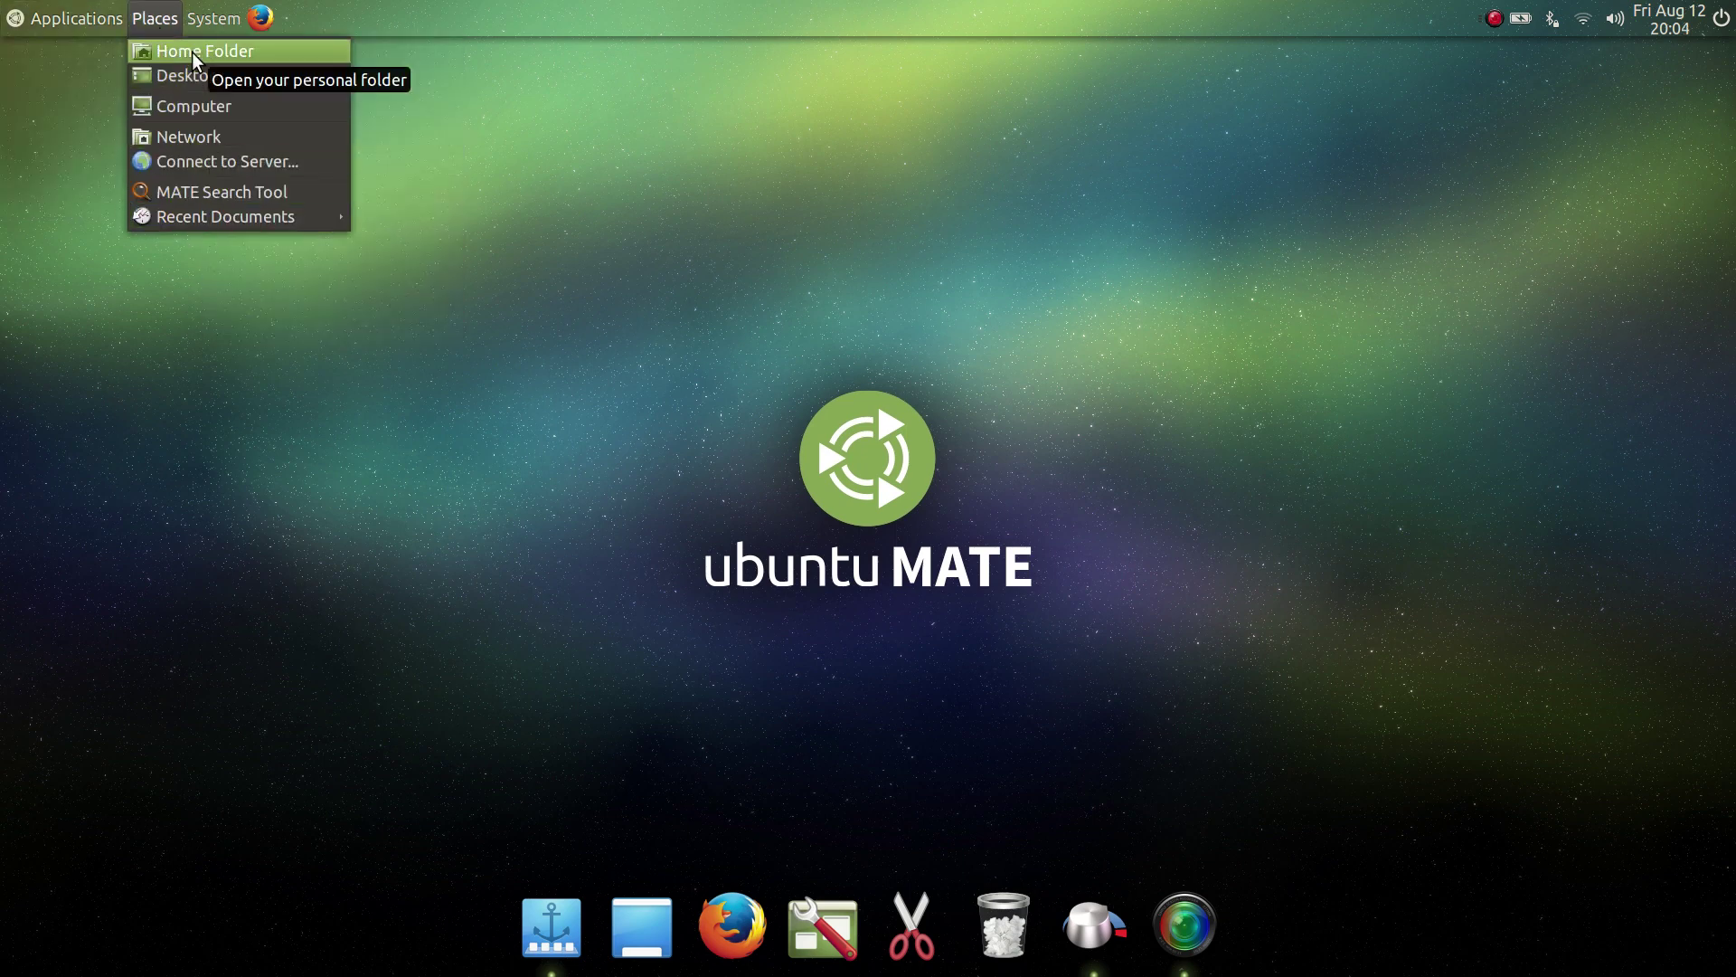
click(196, 29)
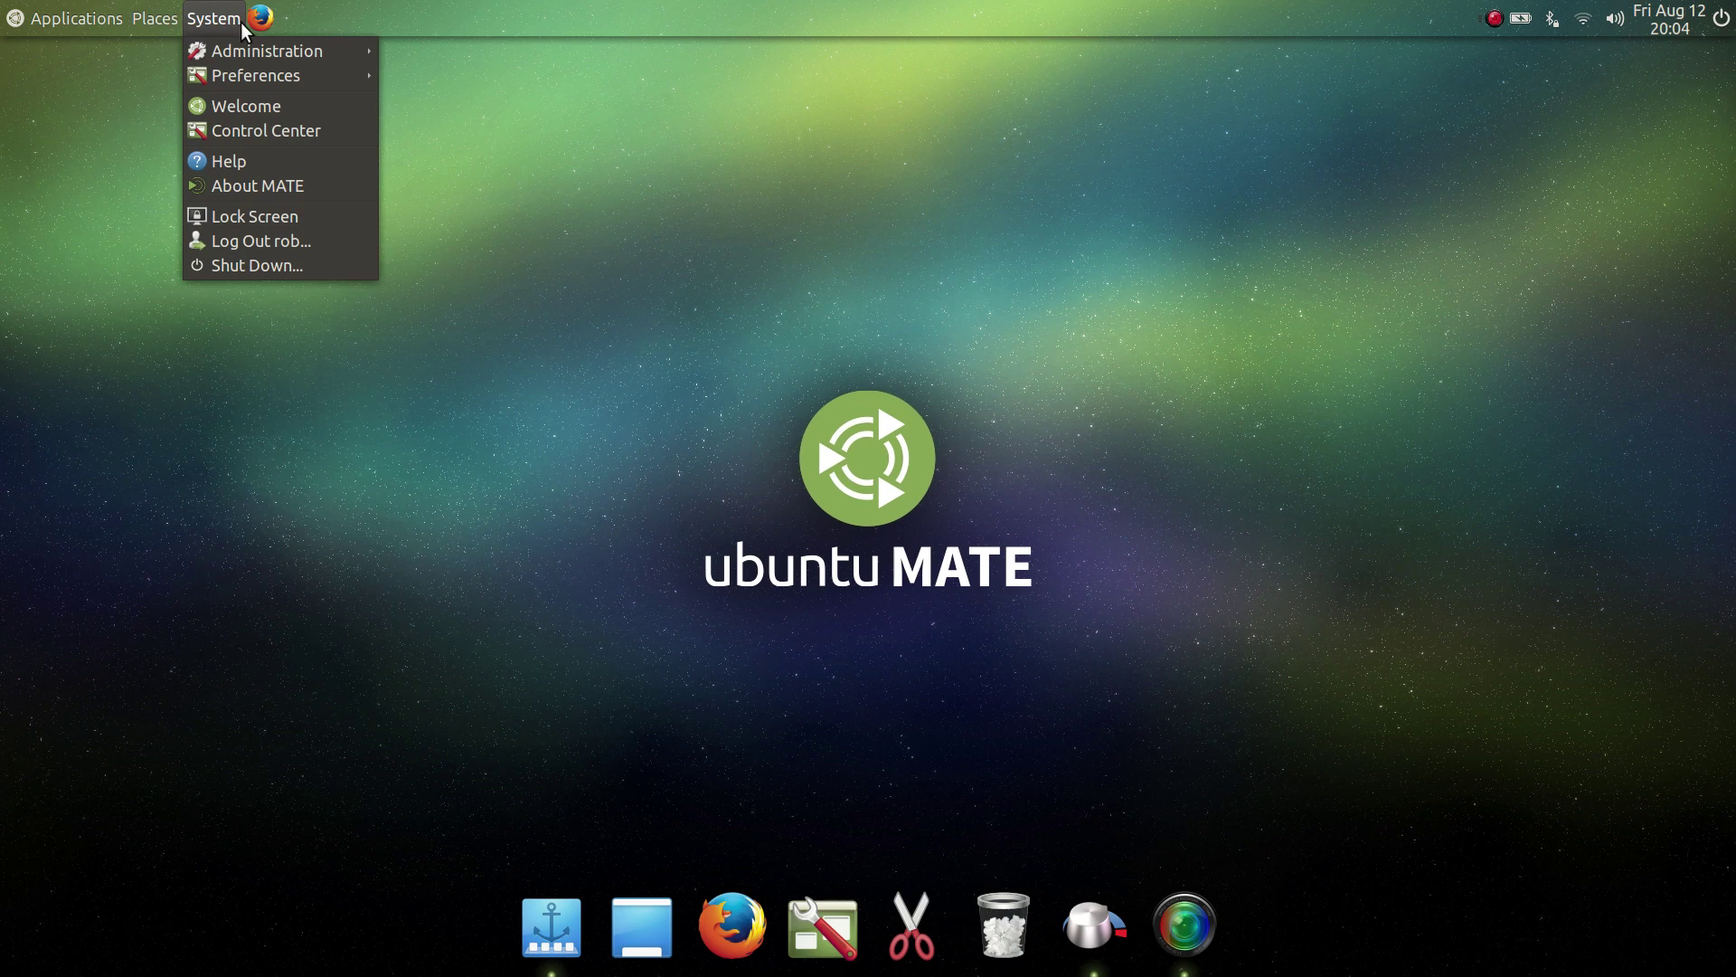
mouse_move(246, 53)
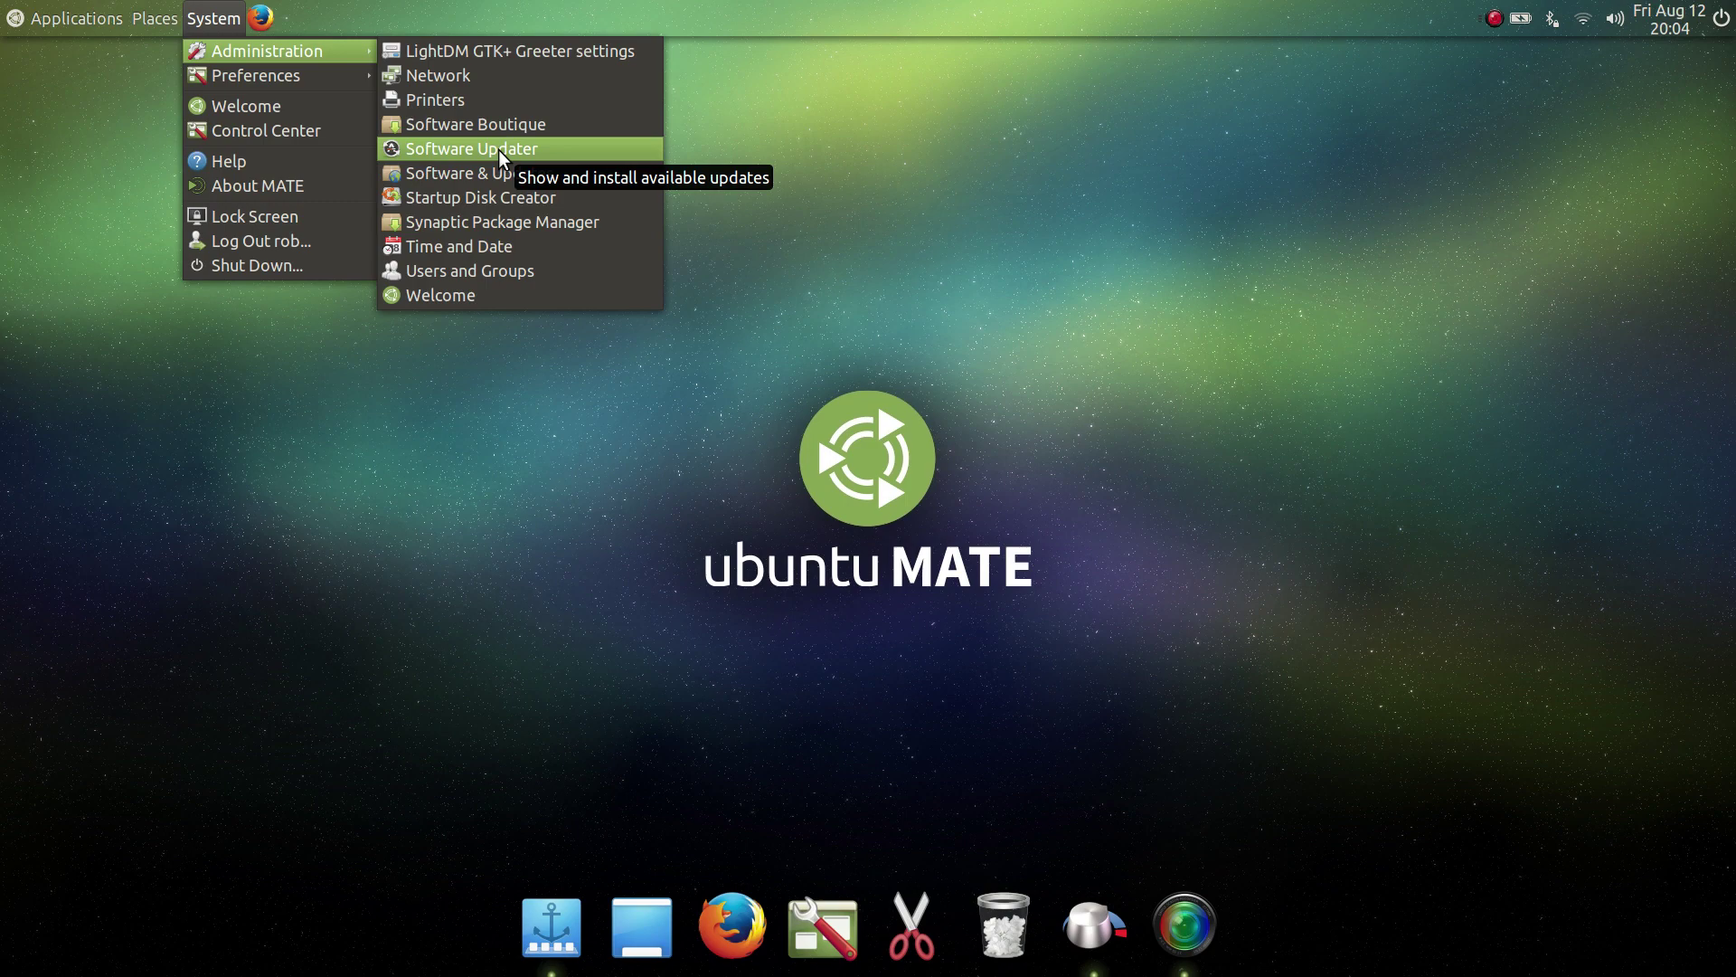
mouse_move(333, 72)
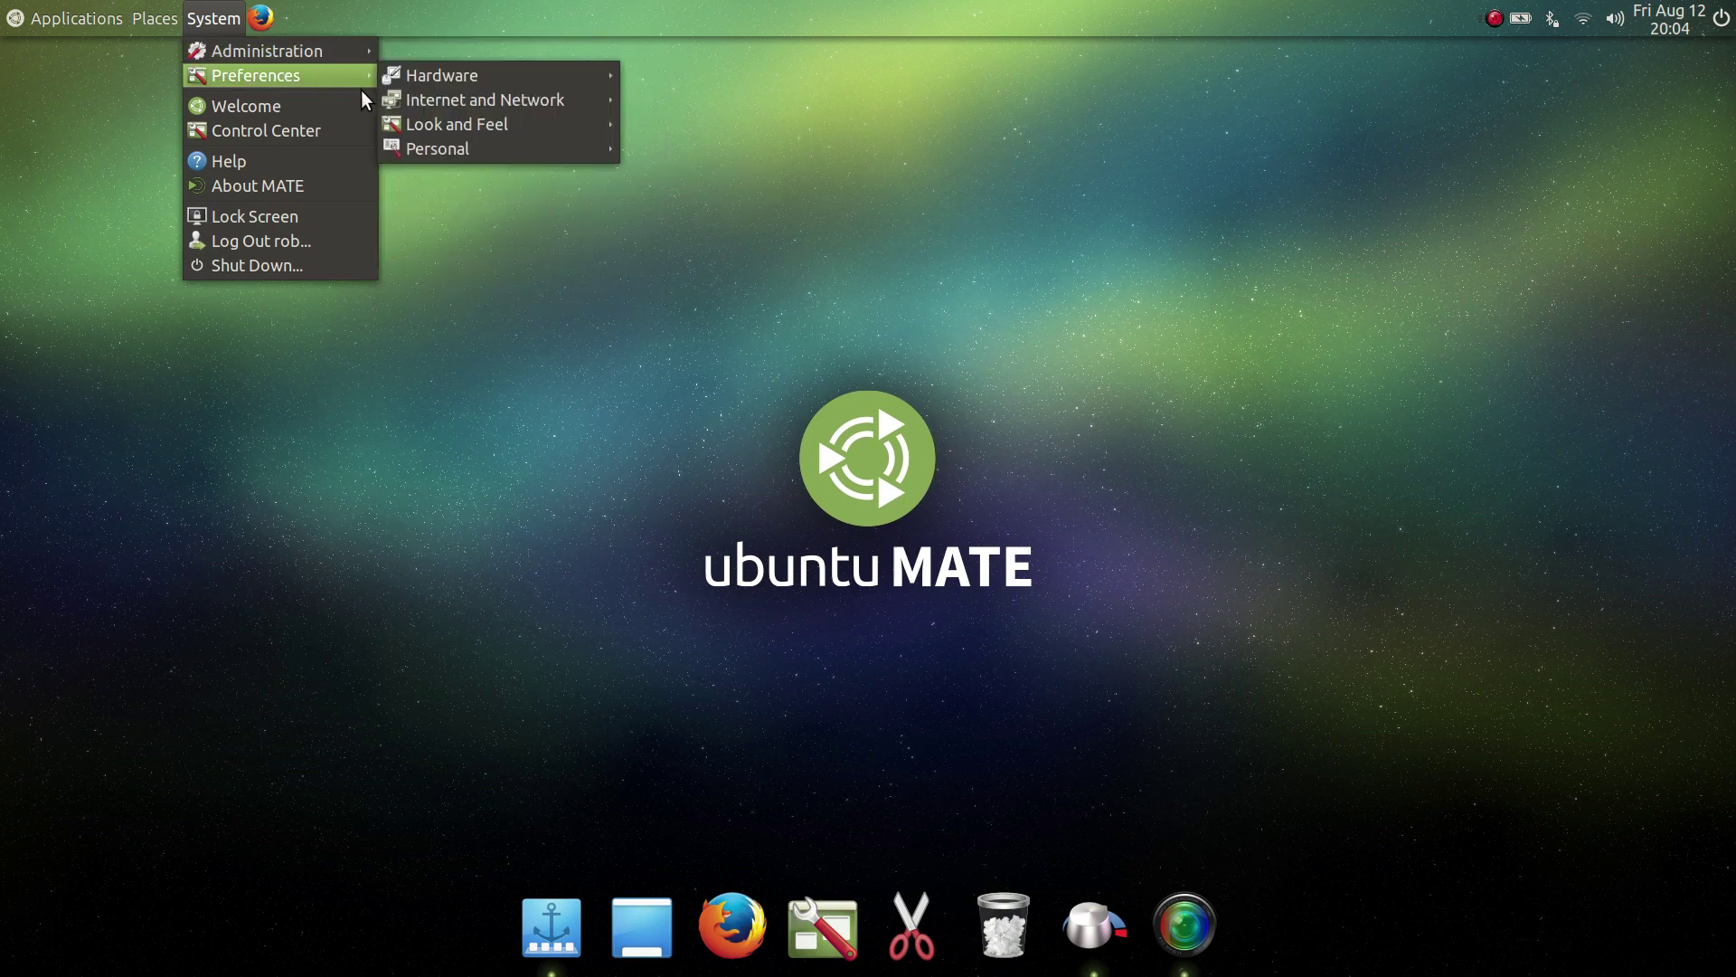
mouse_move(452, 80)
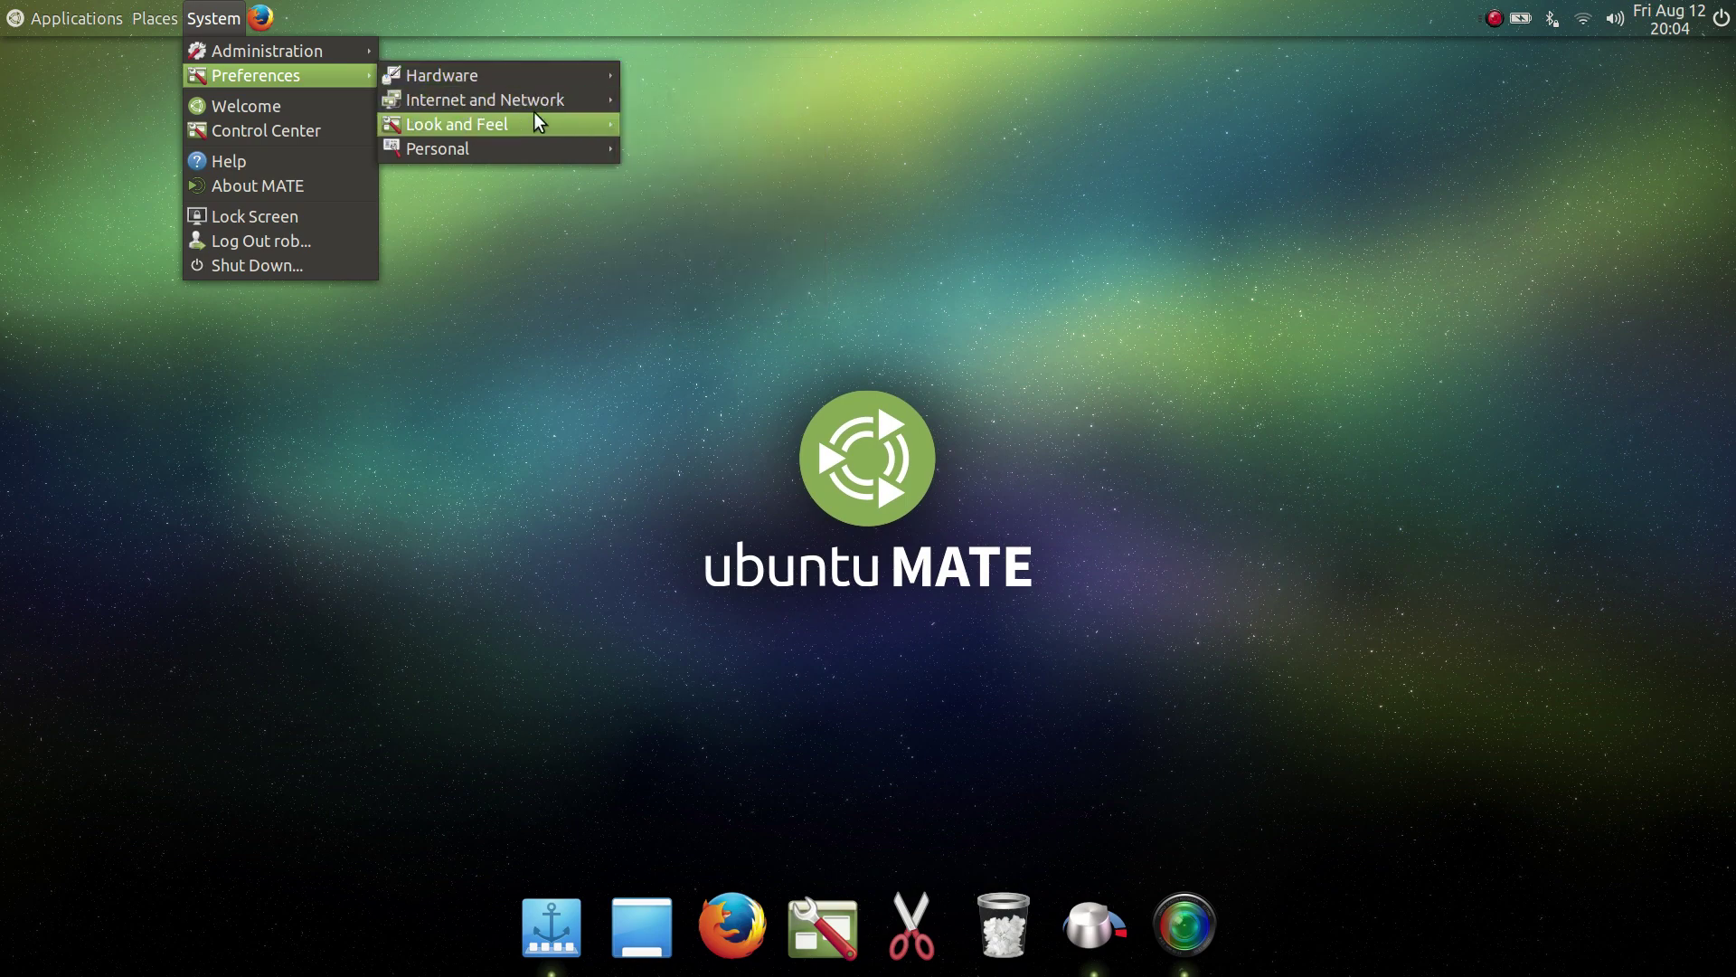
mouse_move(539, 101)
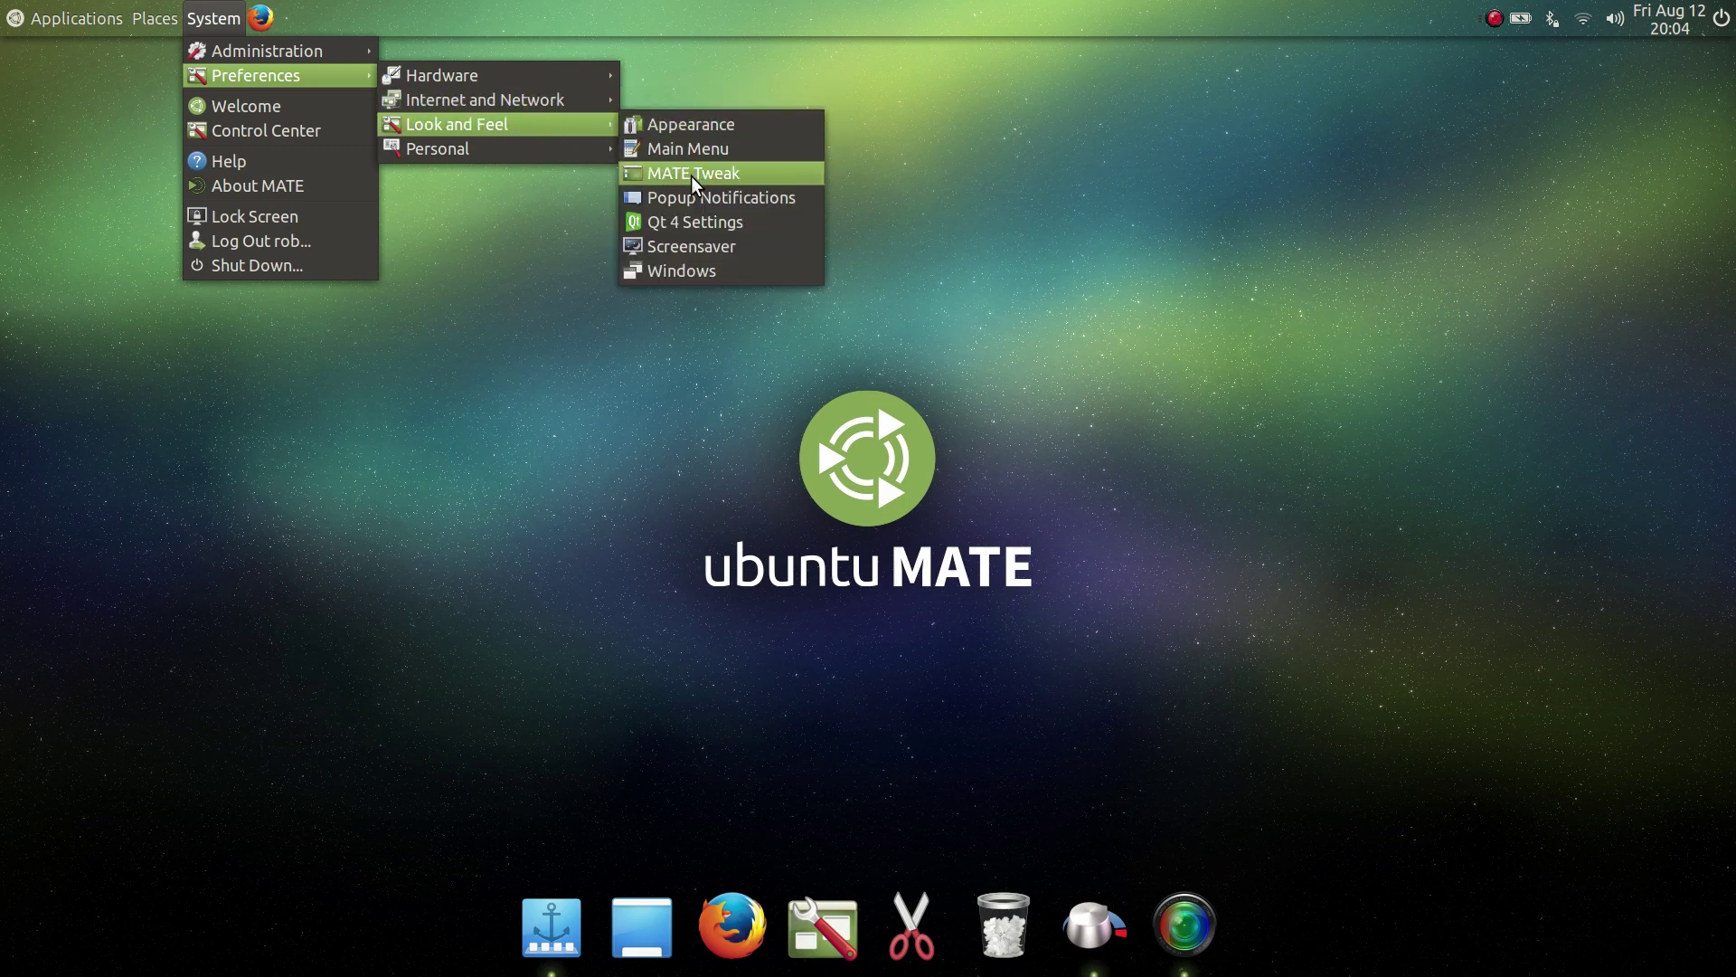
Step: Open Appearance Preferences and look through its Fonts settings and Background wallpapers
click(697, 126)
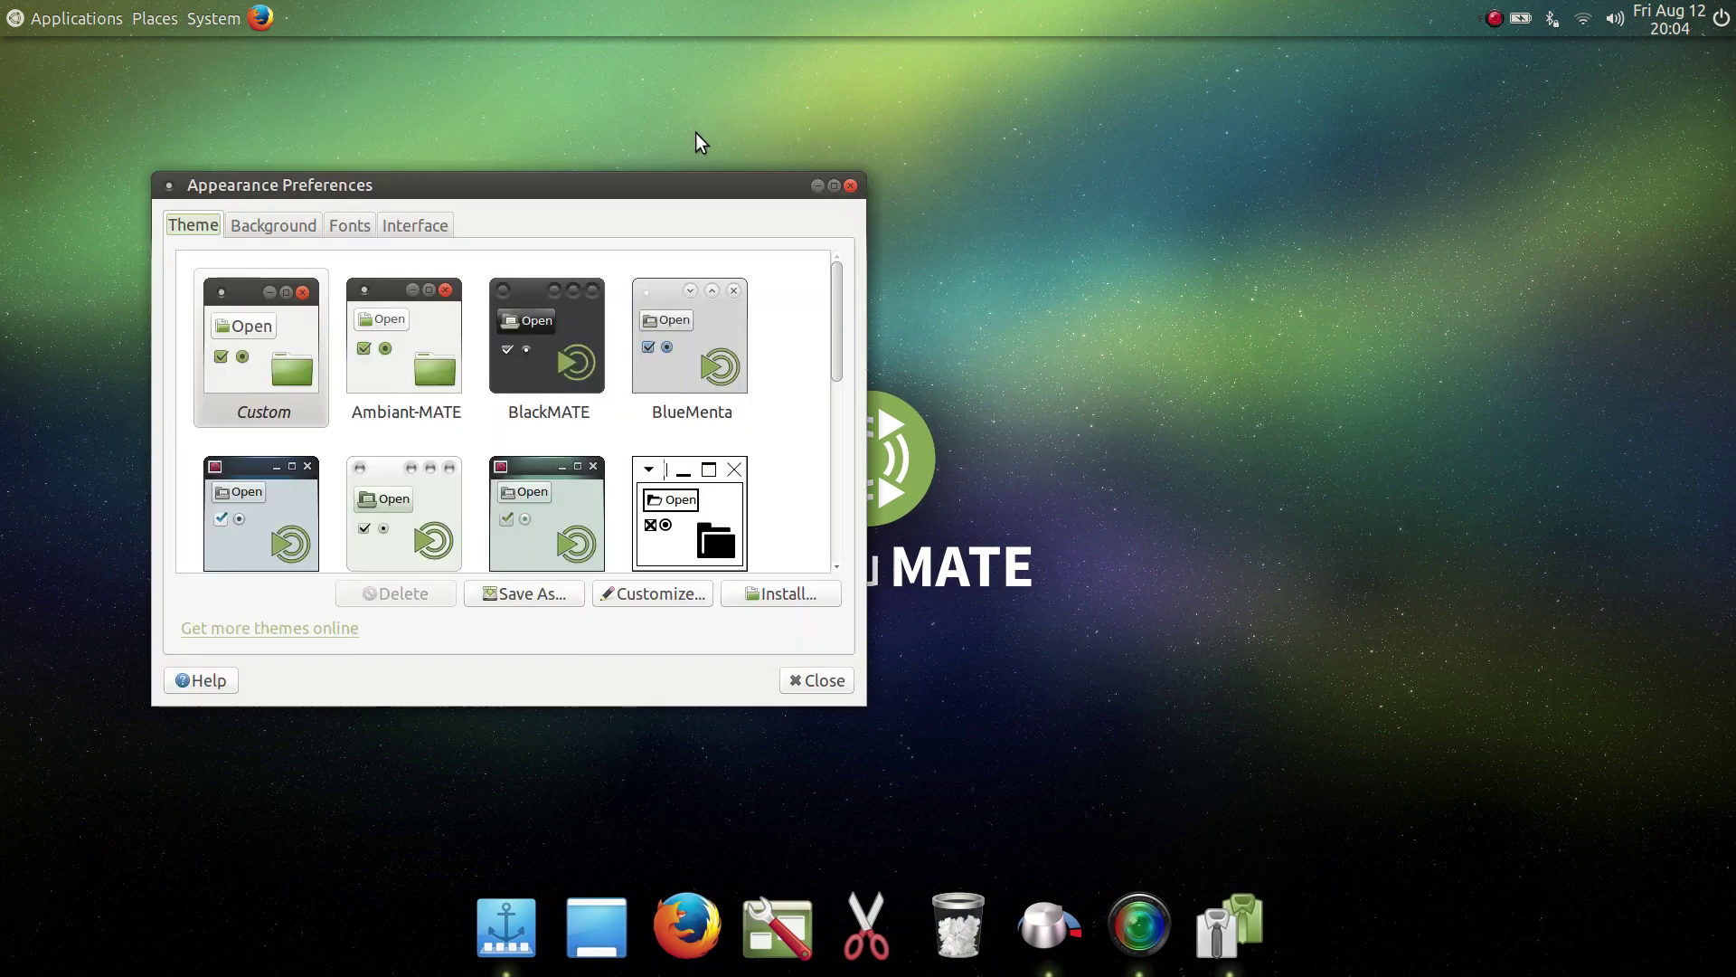
drag(546, 195, 770, 115)
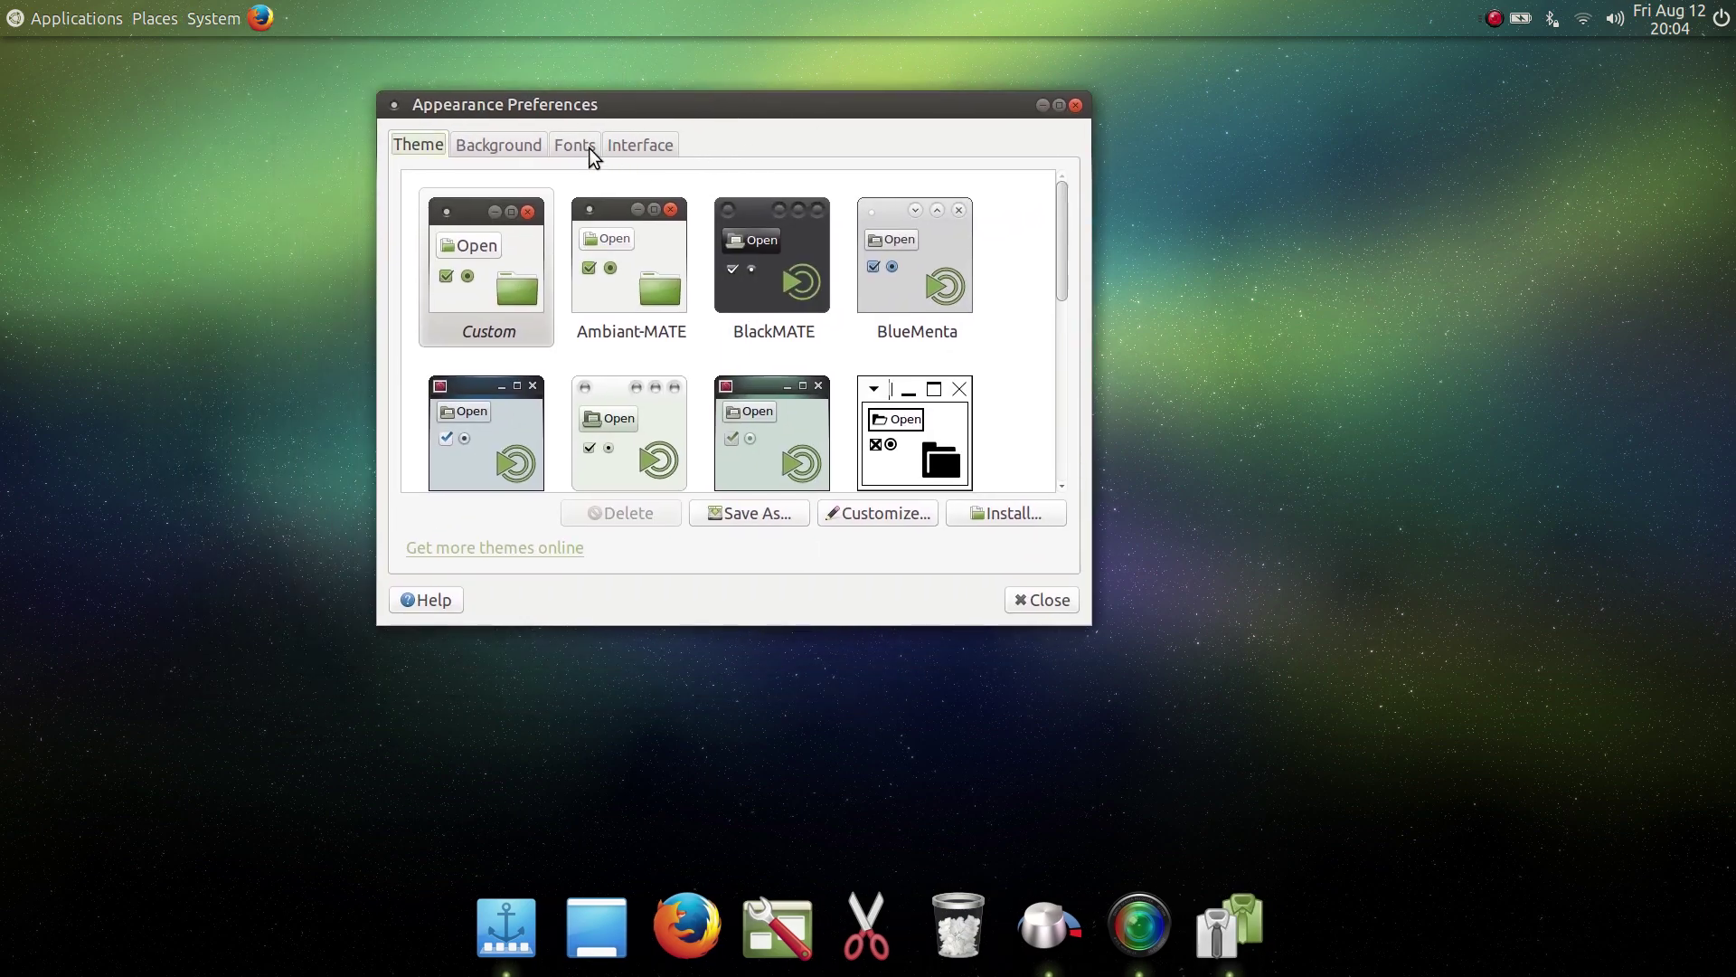
click(589, 152)
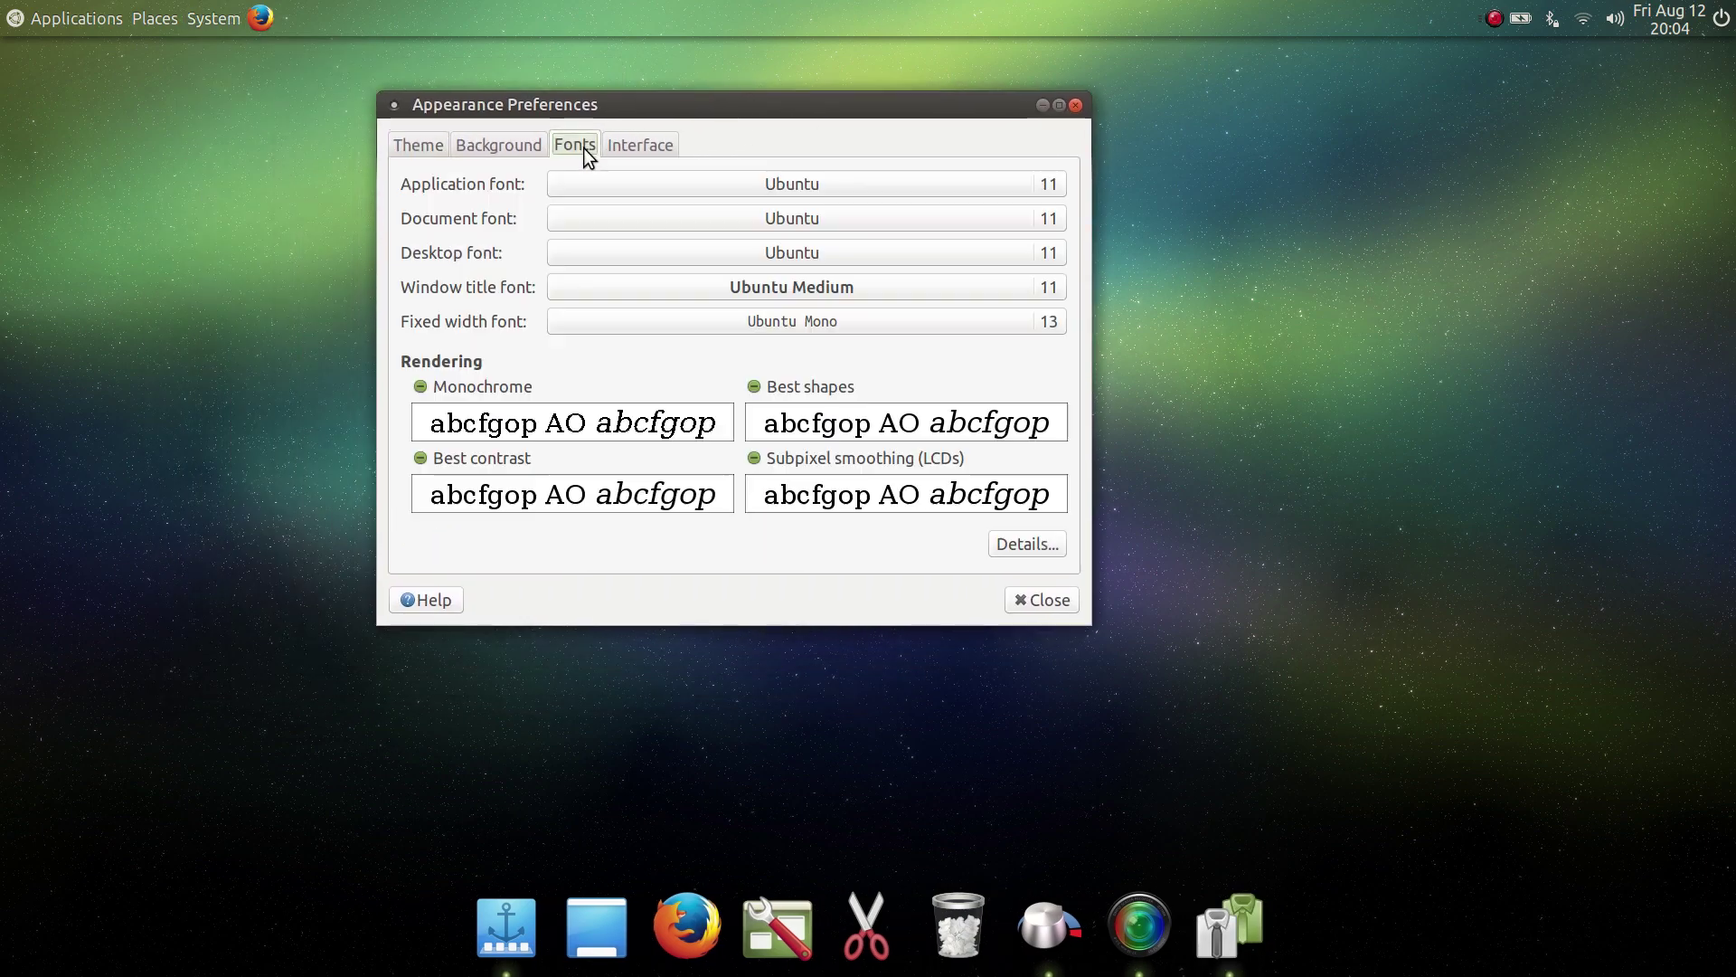
click(497, 150)
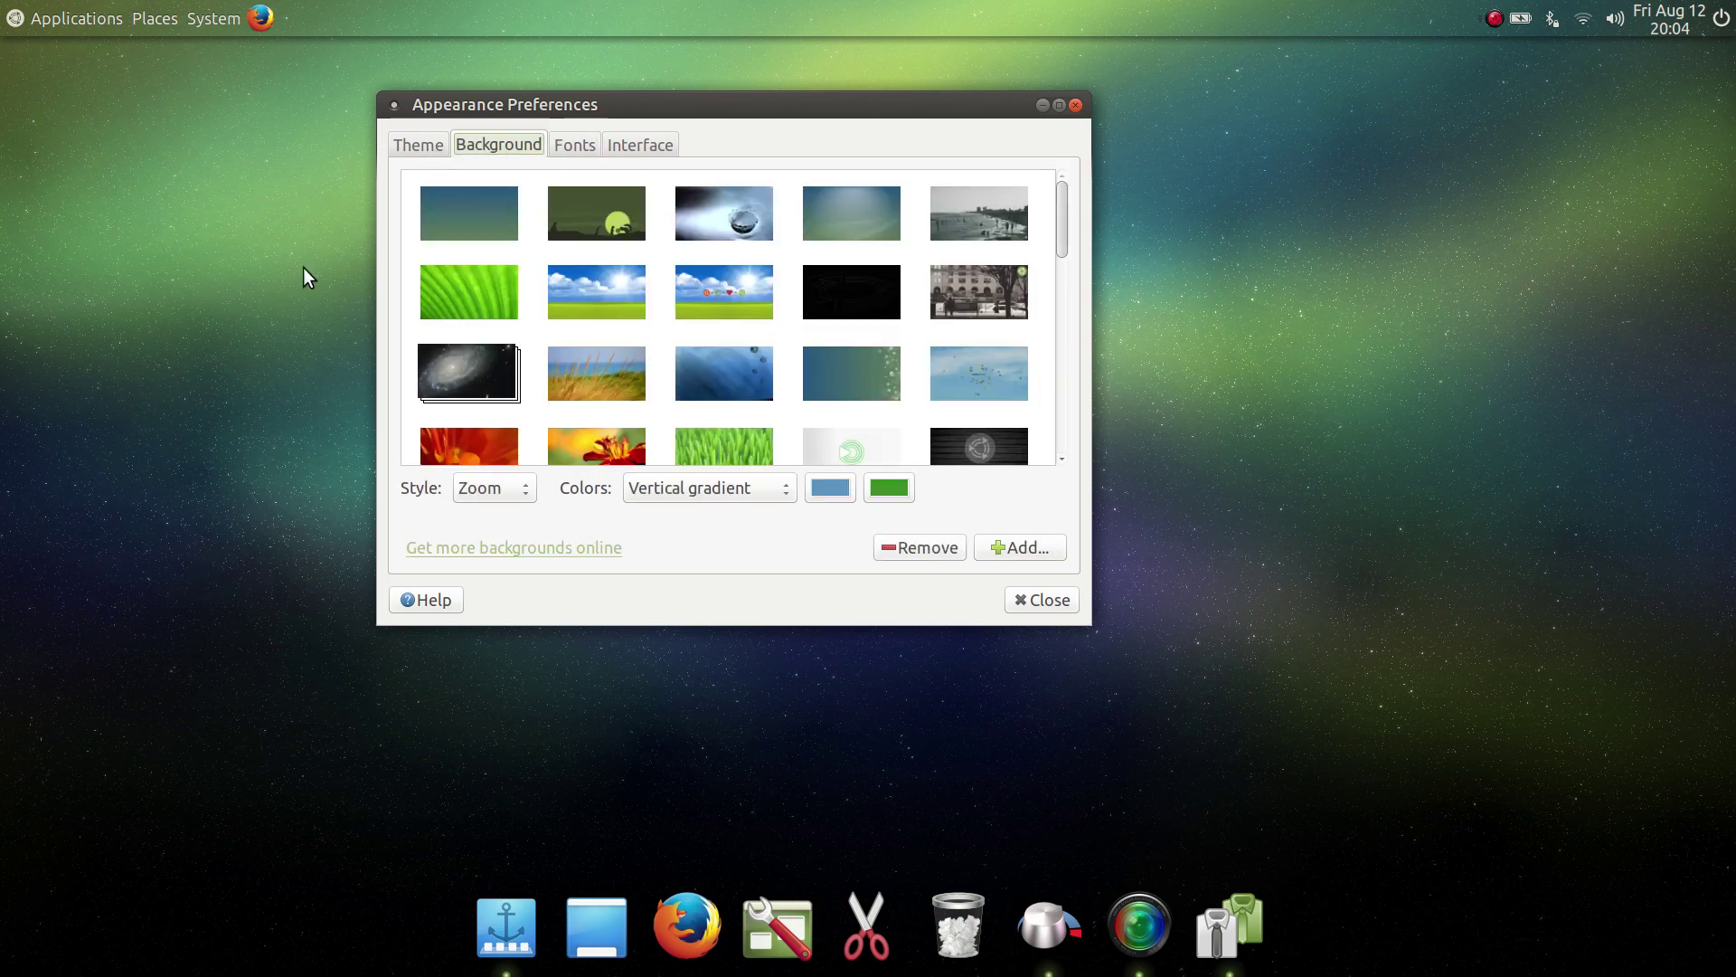
scroll(811, 363, down, 7)
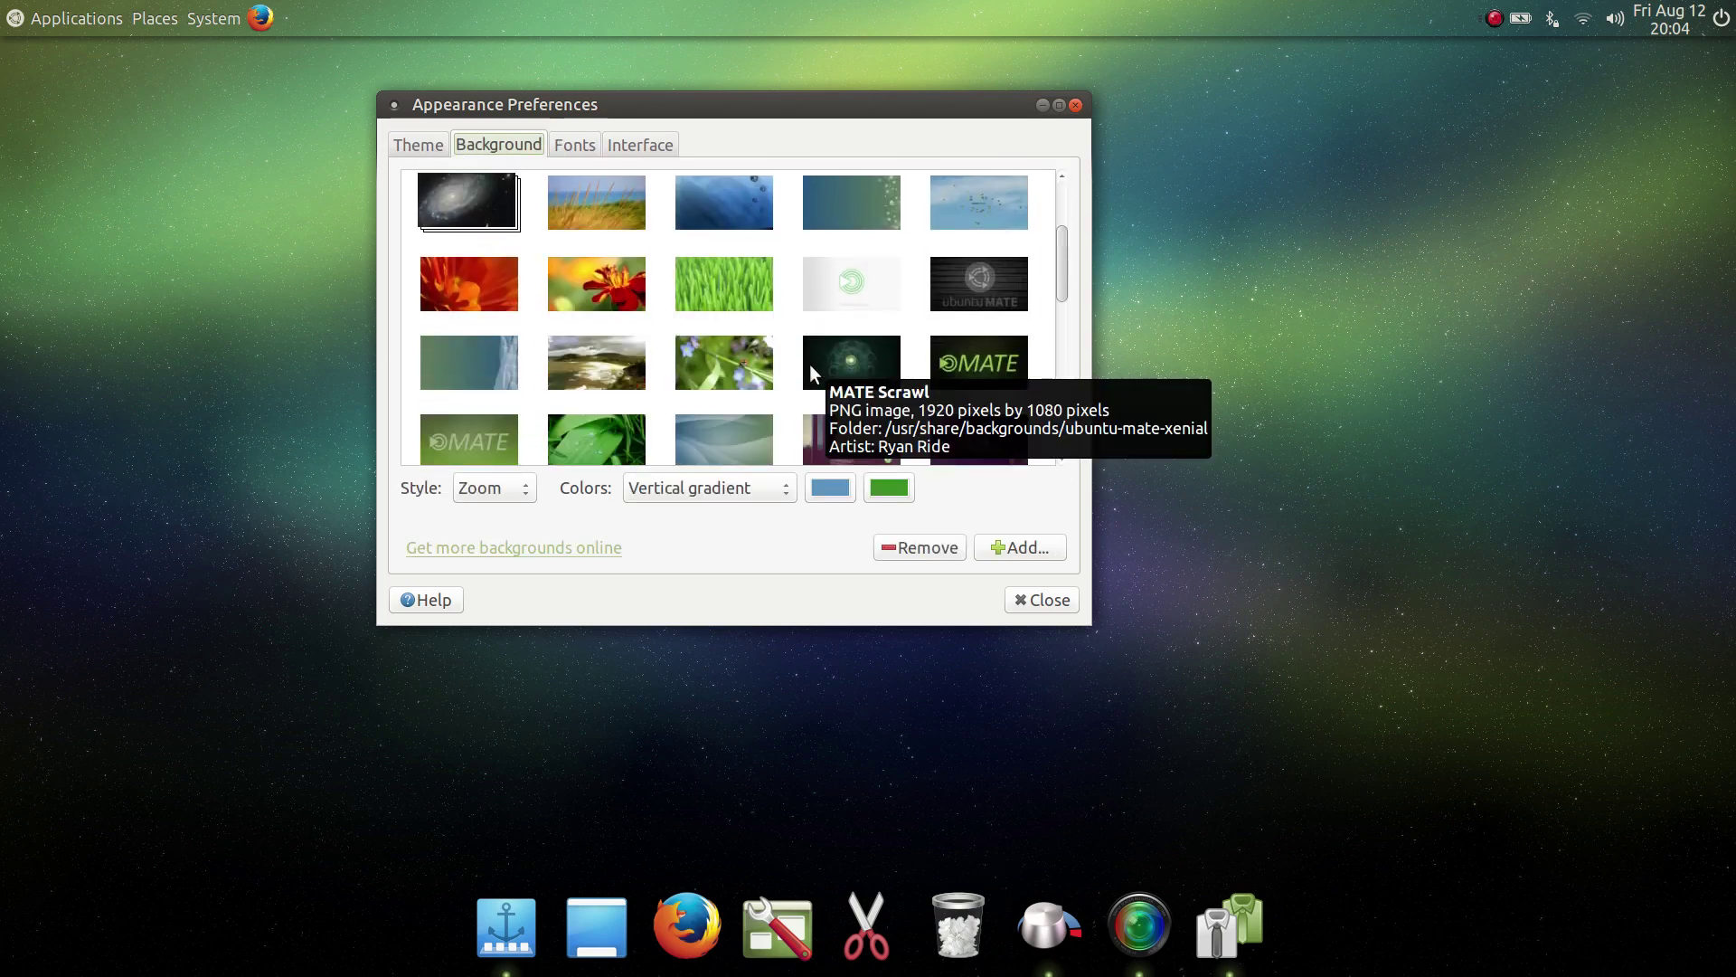
scroll(810, 363, down, 5)
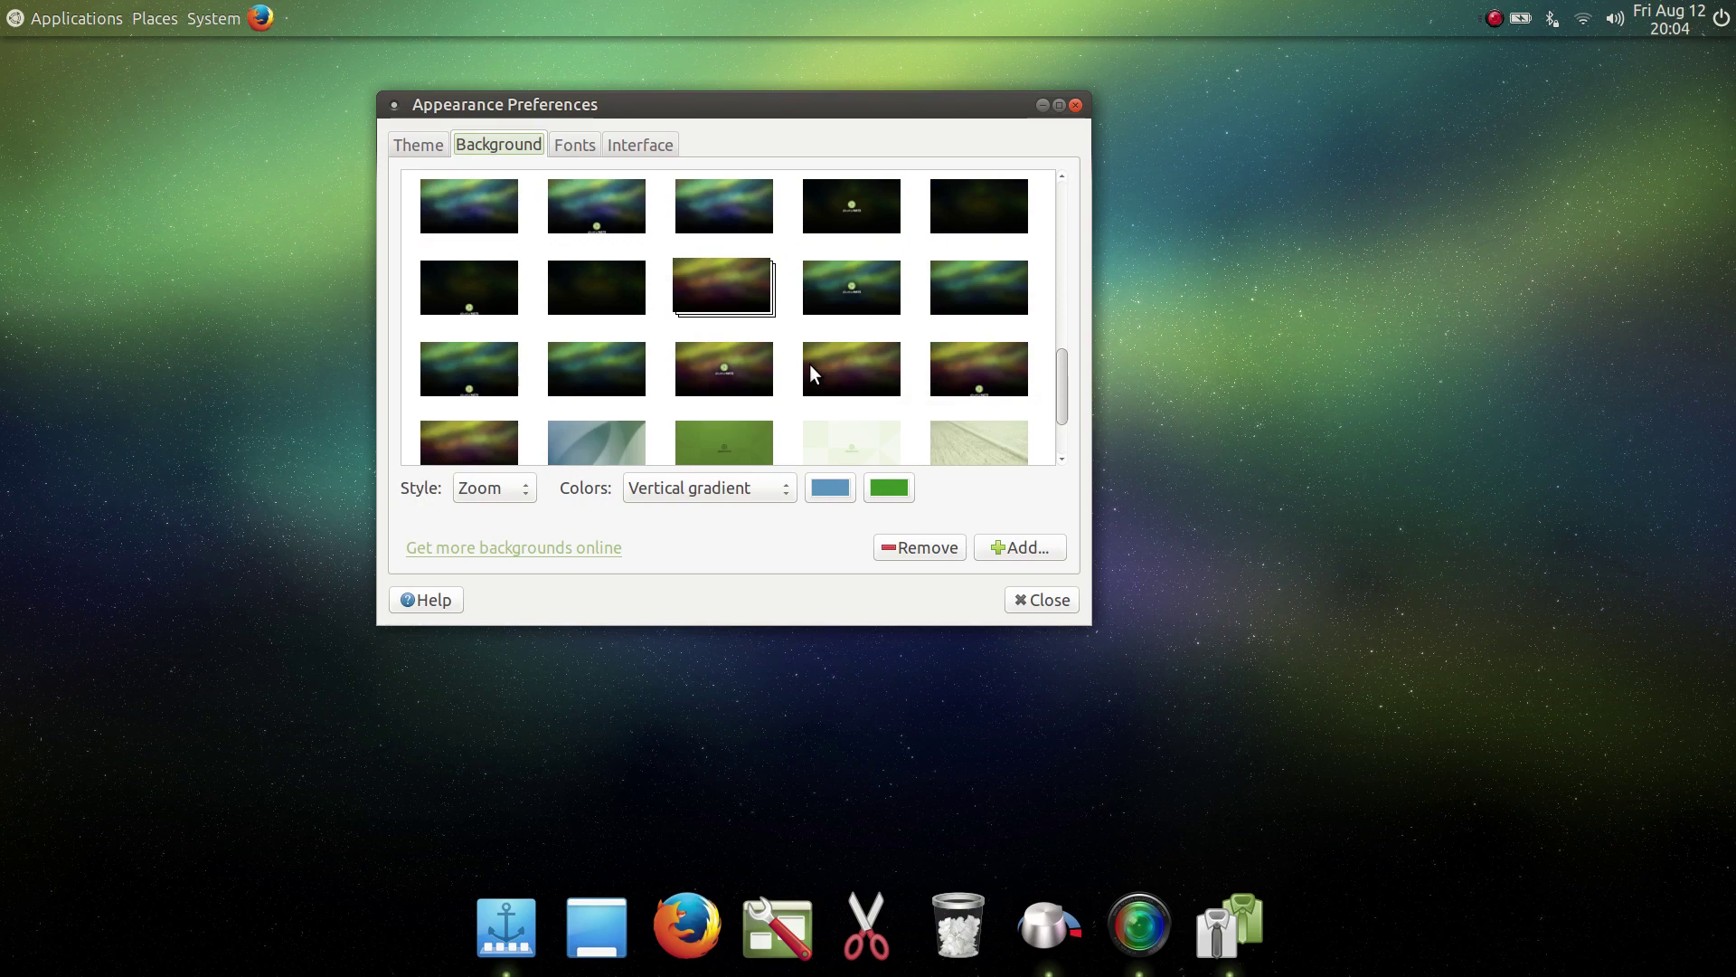
scroll(811, 363, up, 10)
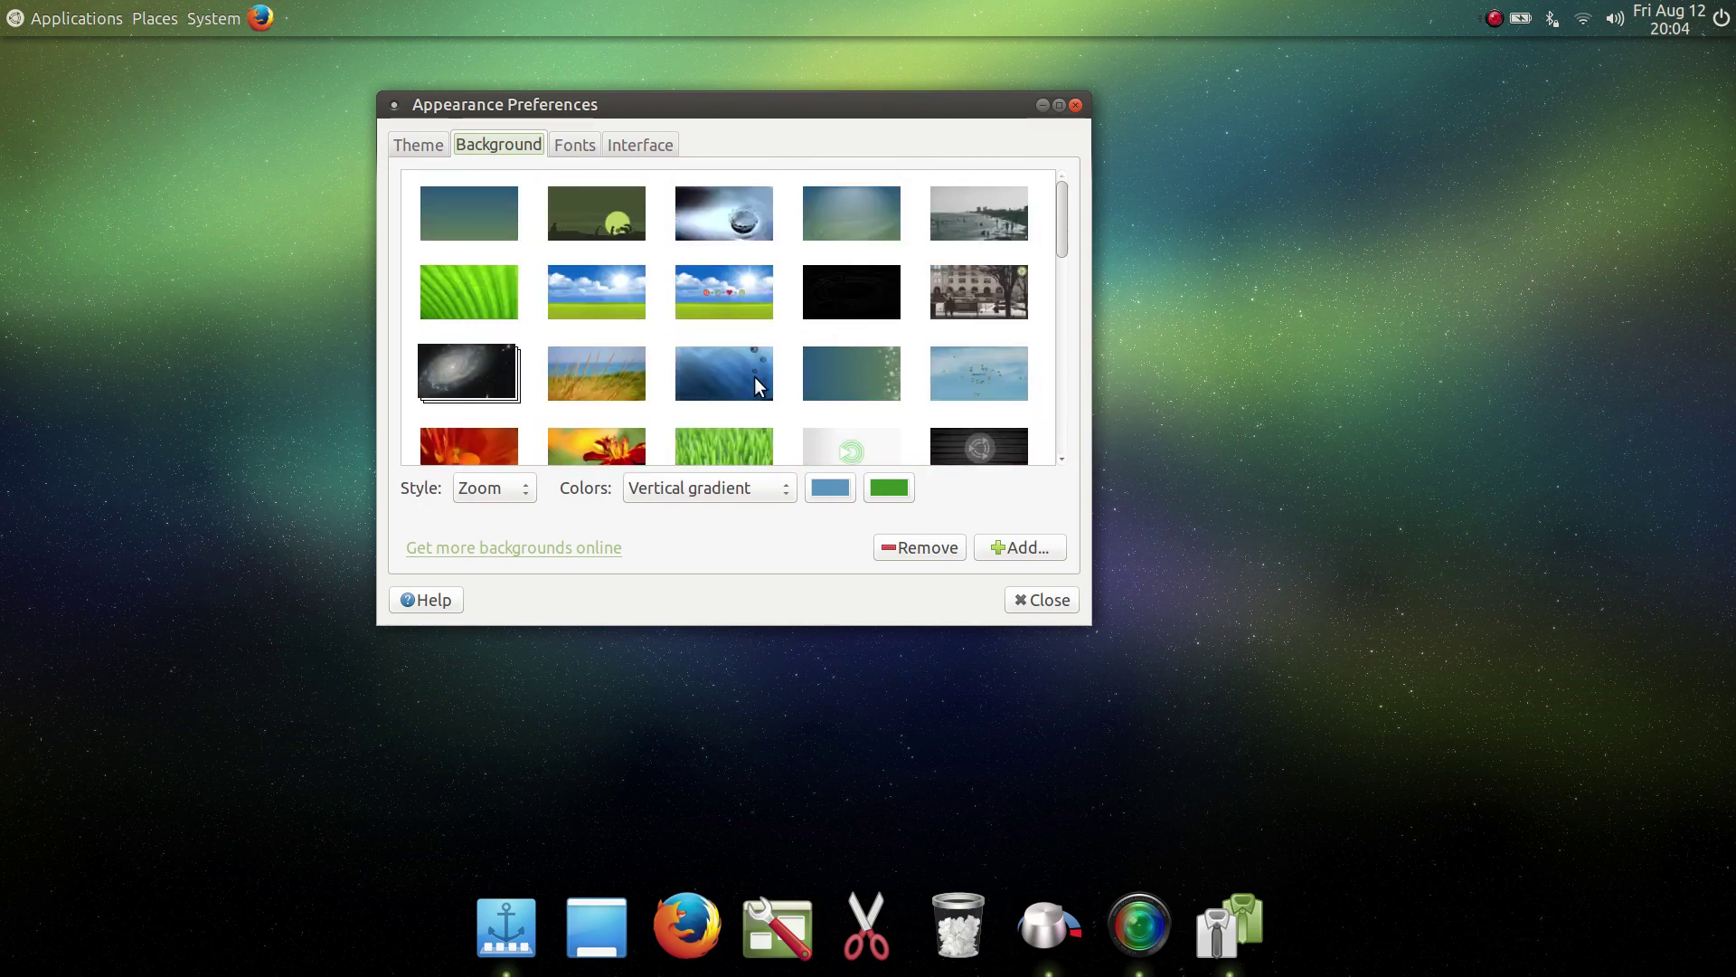
Step: Set the golden grass wallpaper, then view the Theme list in a maximized window
click(598, 376)
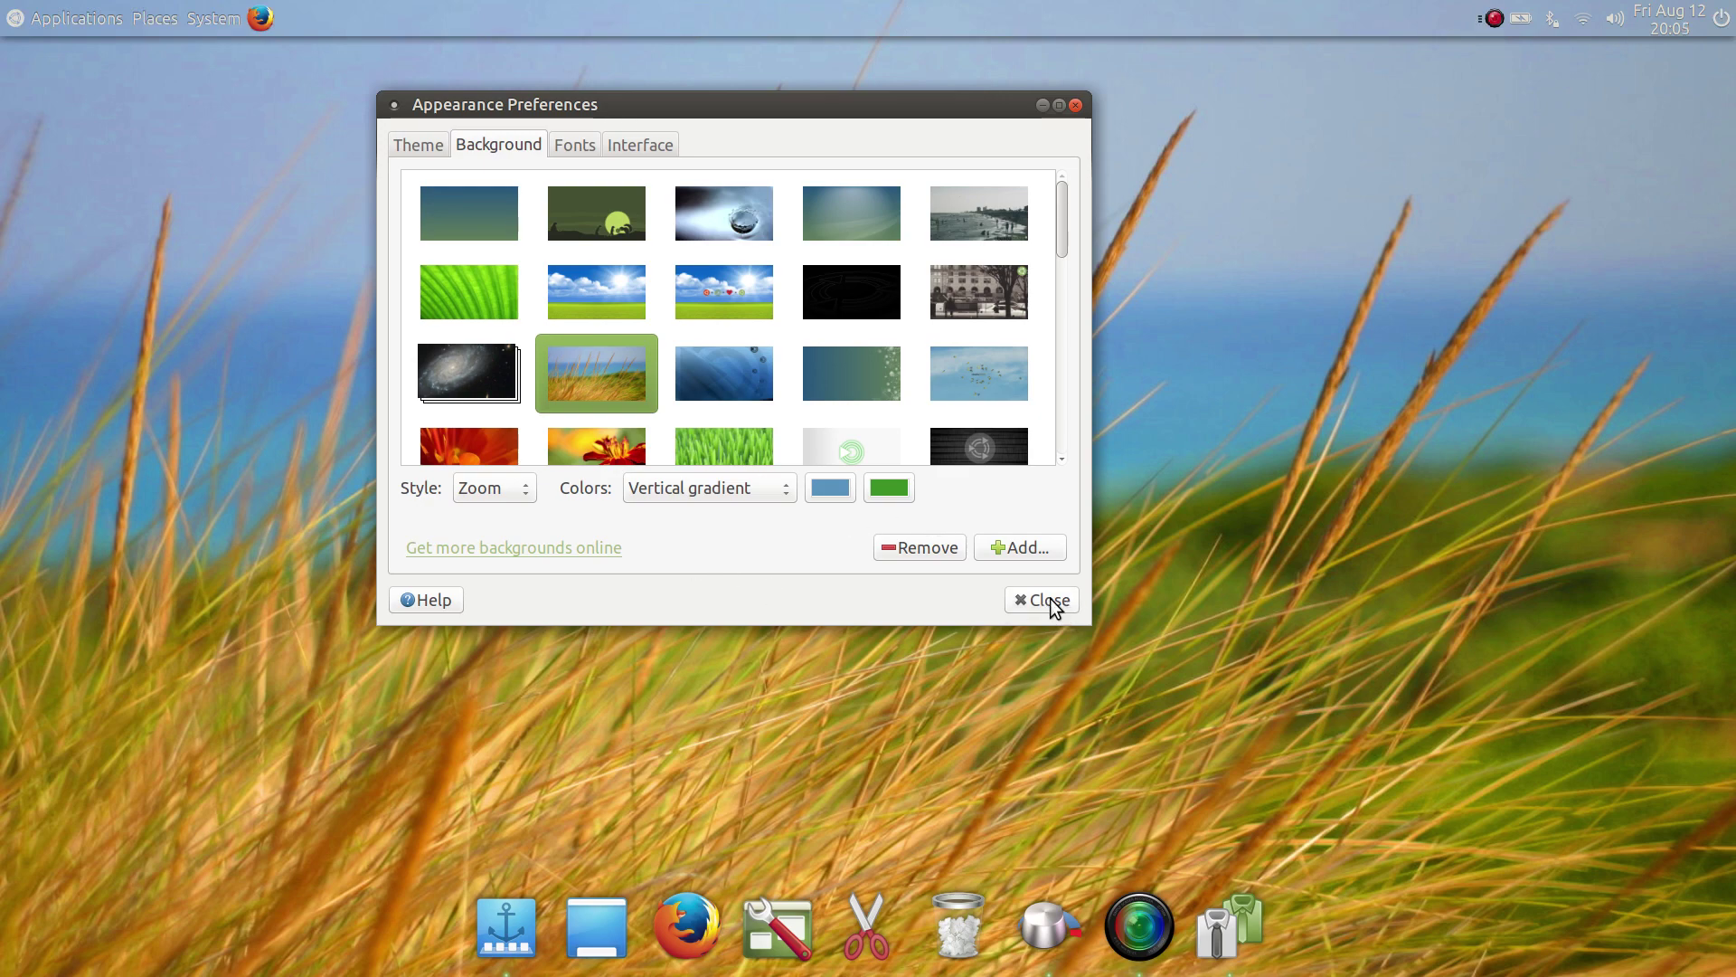
click(425, 149)
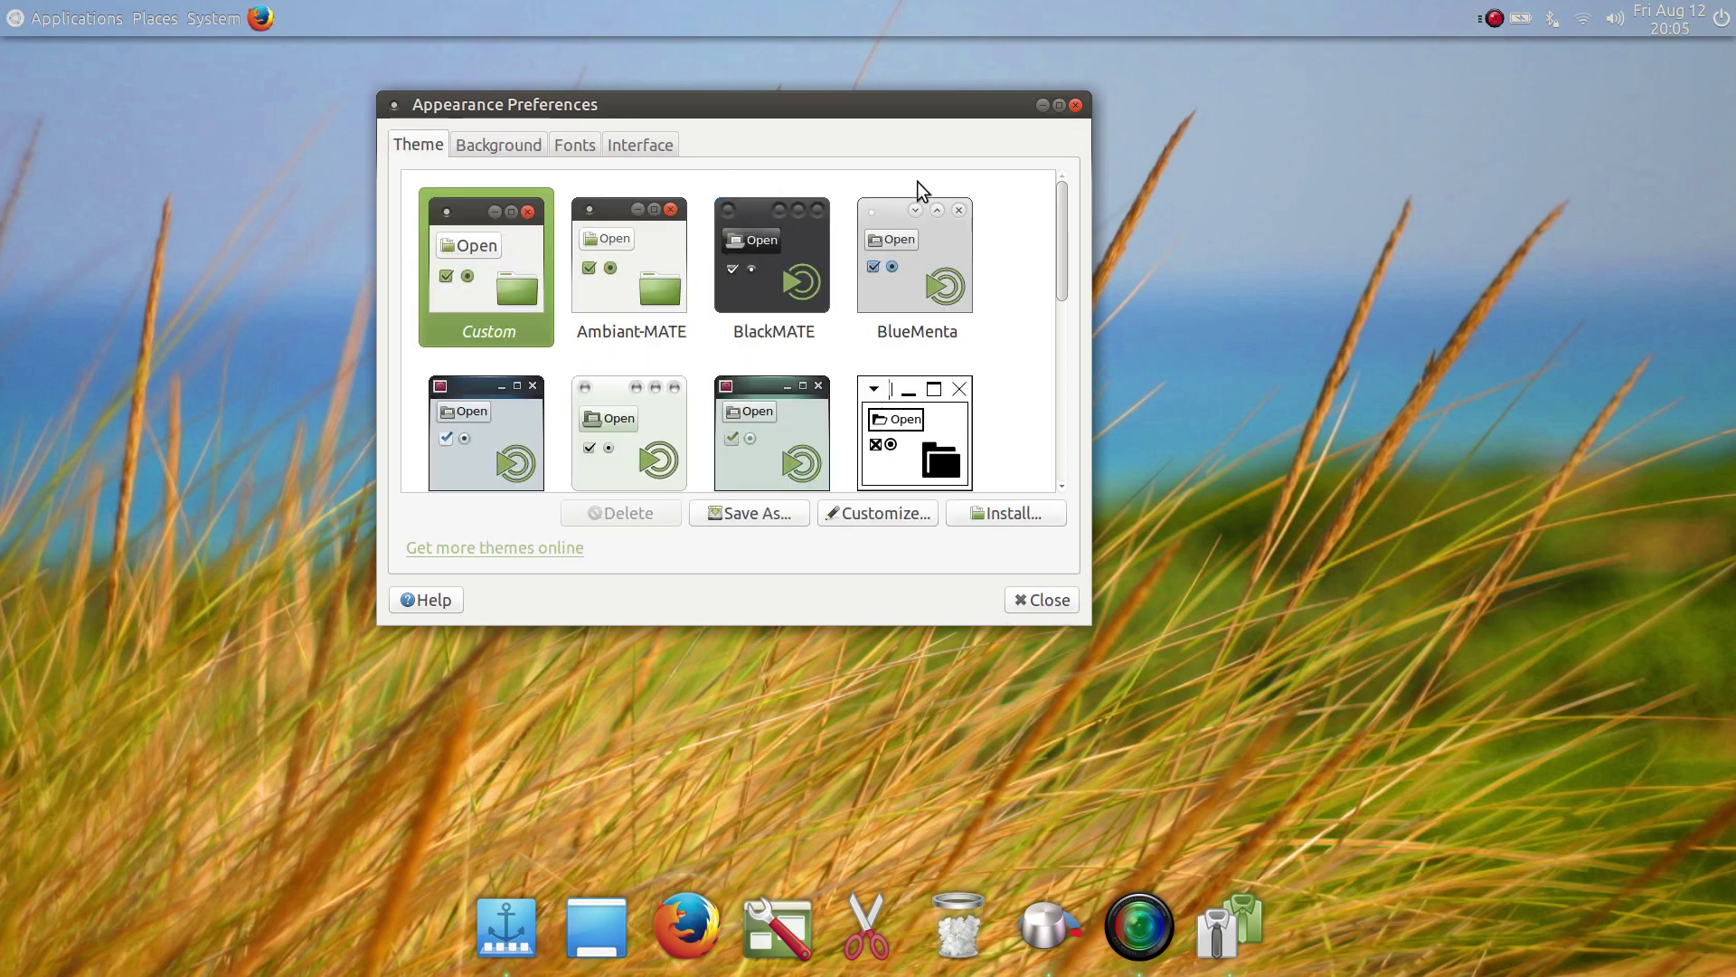
click(1057, 107)
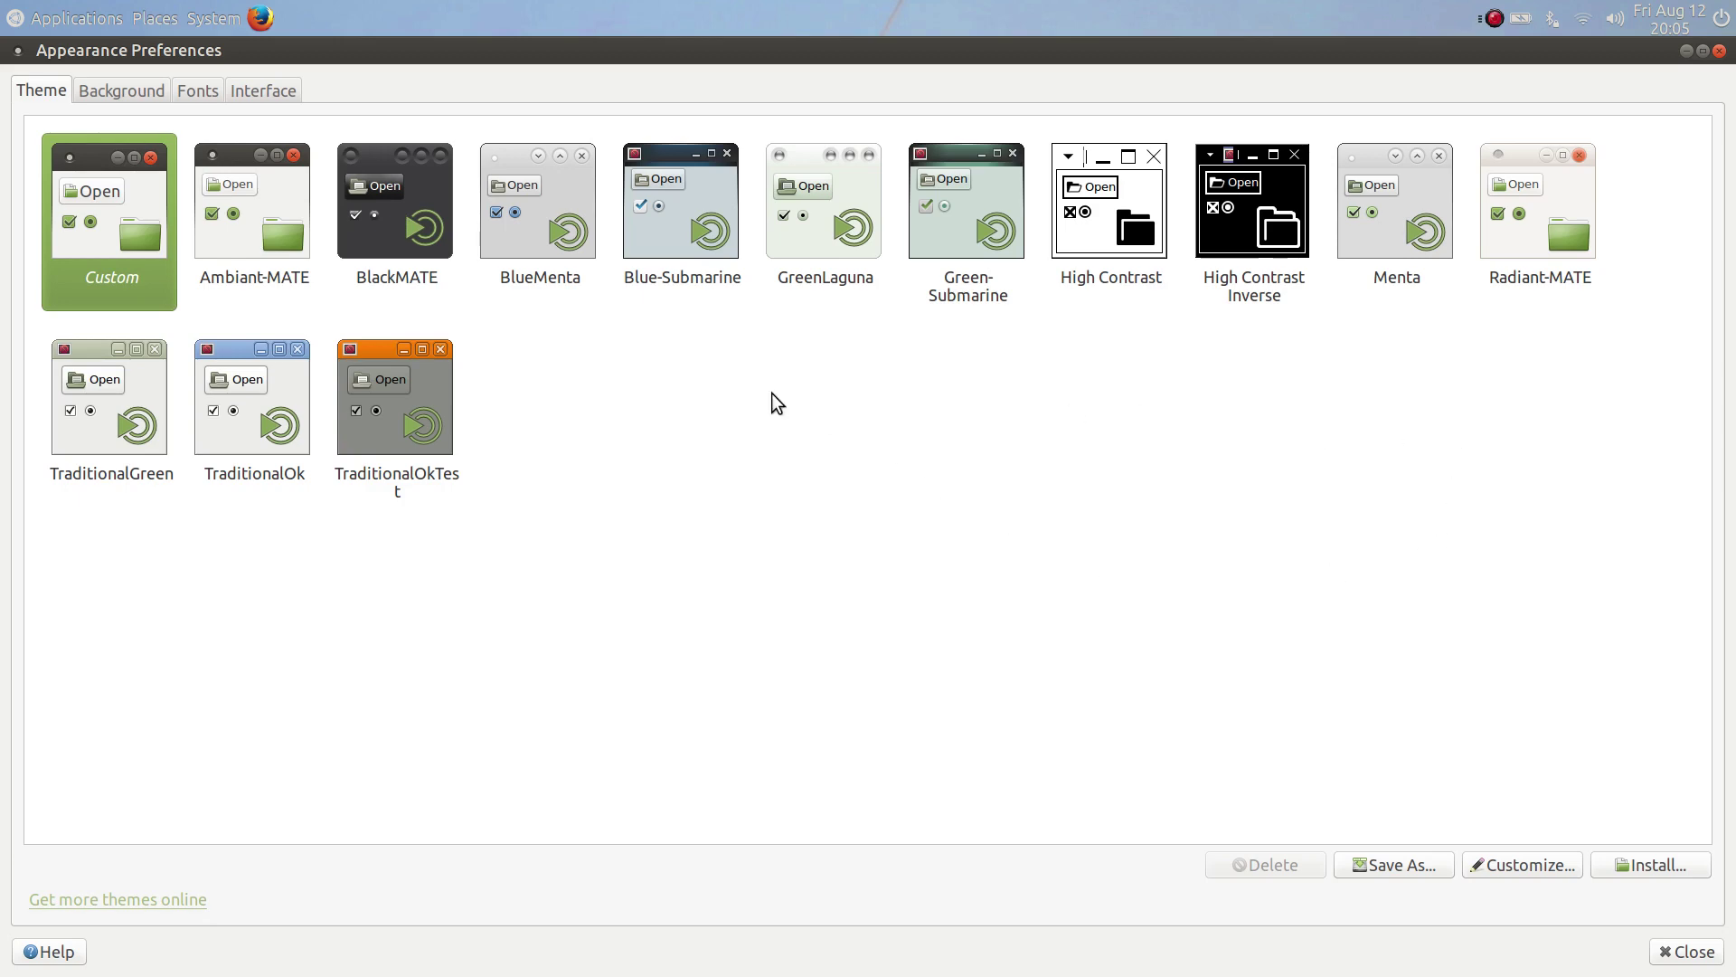
Step: Close Appearance Preferences and browse the System, Applications and Places menus on the top panel
click(1720, 52)
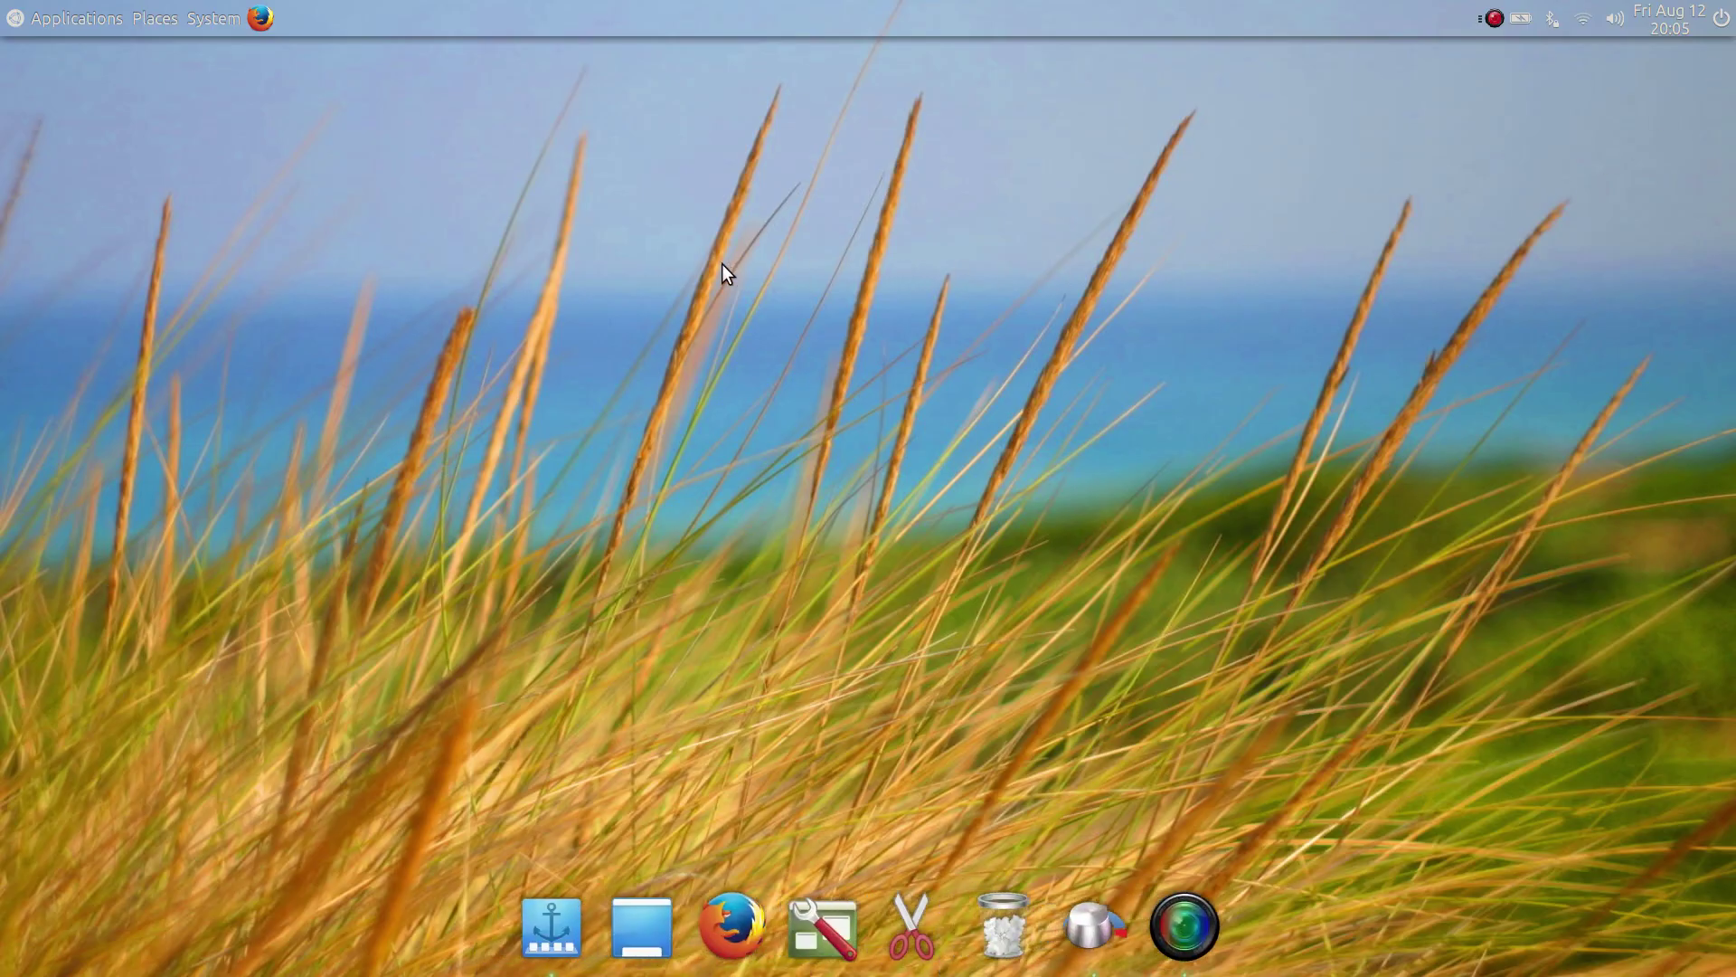
click(218, 24)
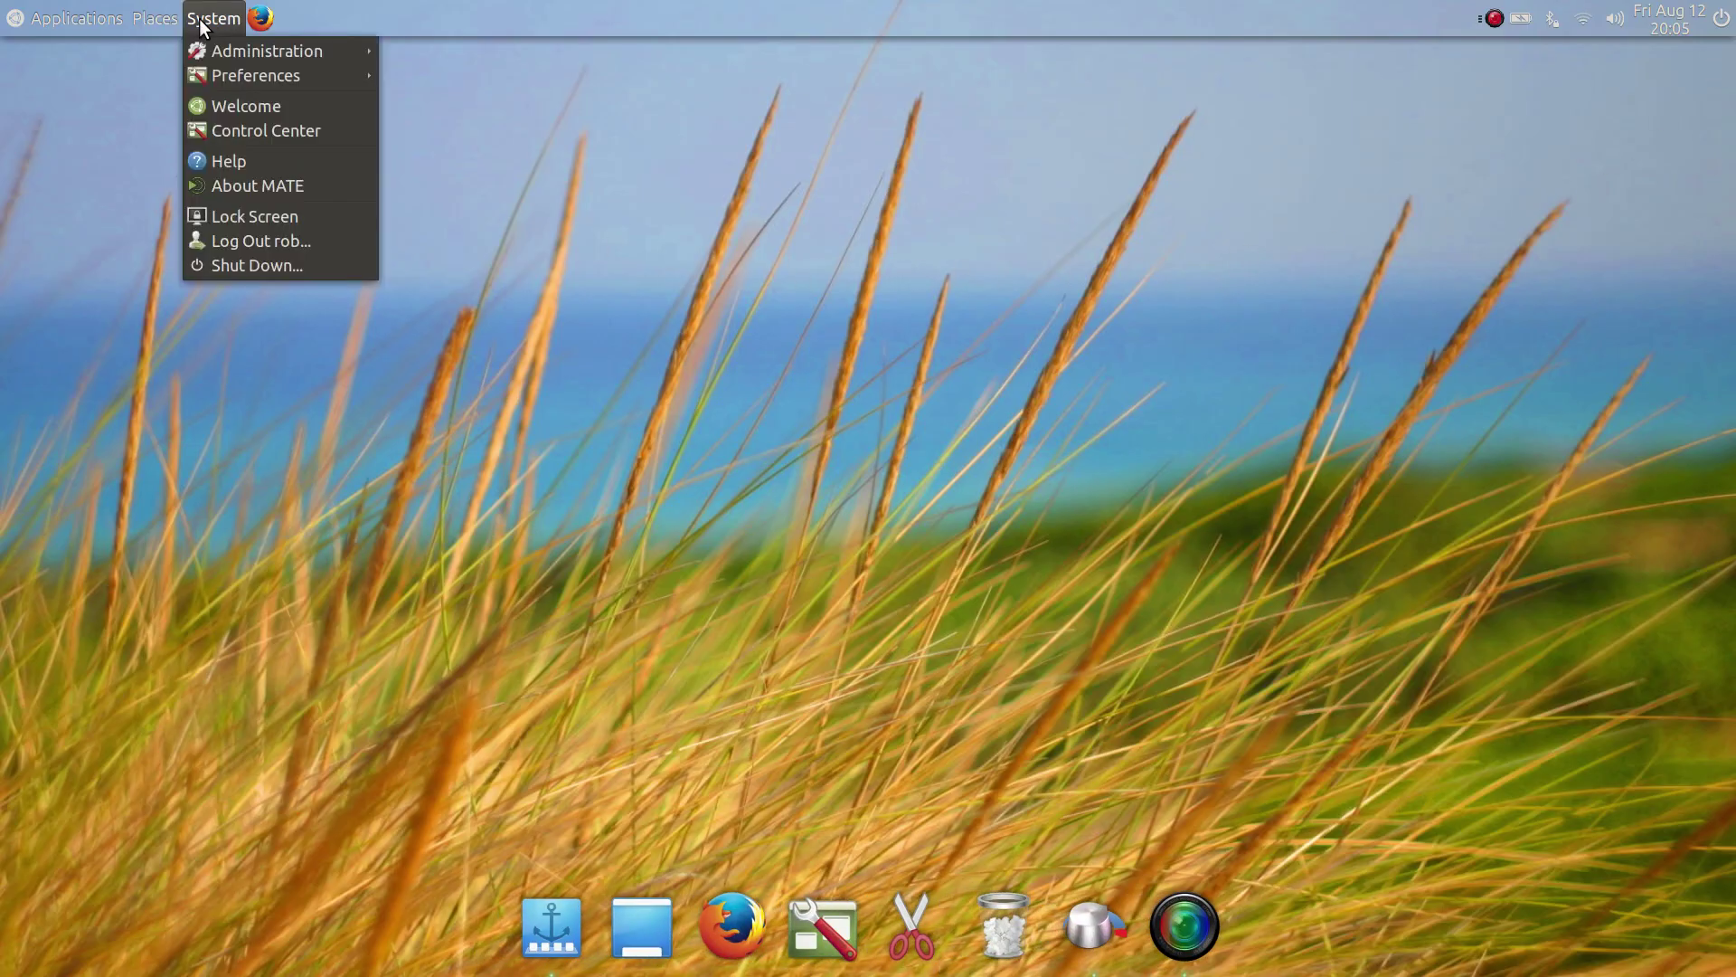
mouse_move(180, 18)
mouse_move(74, 20)
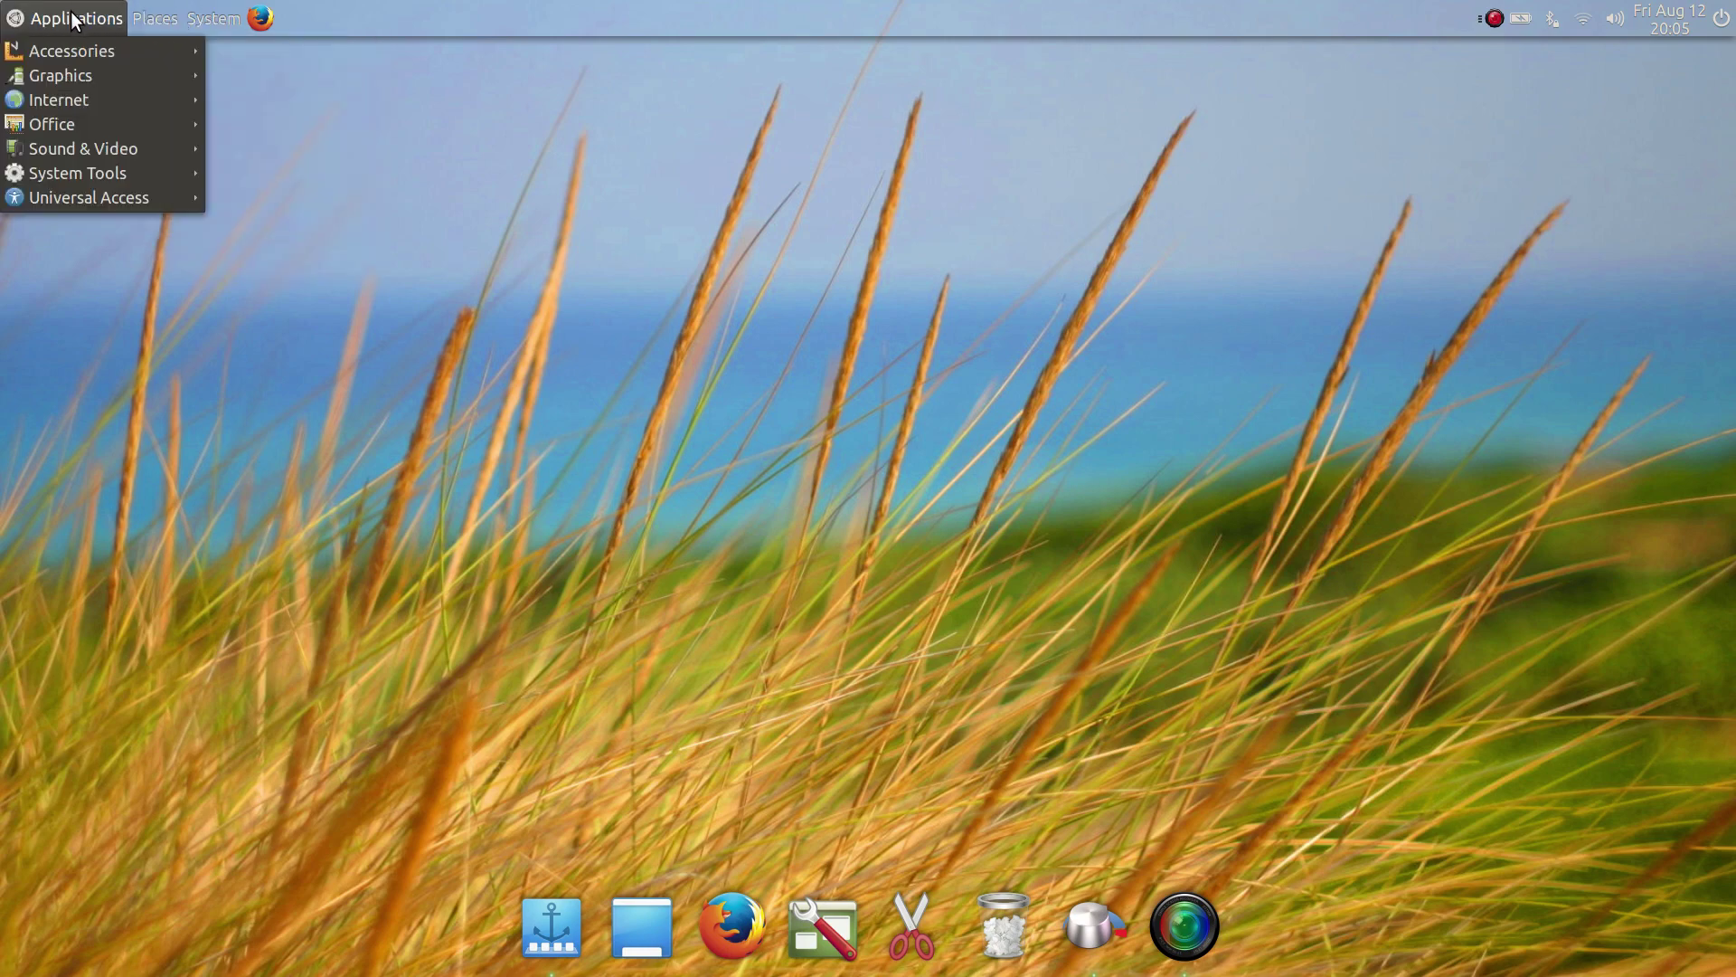
mouse_move(96, 56)
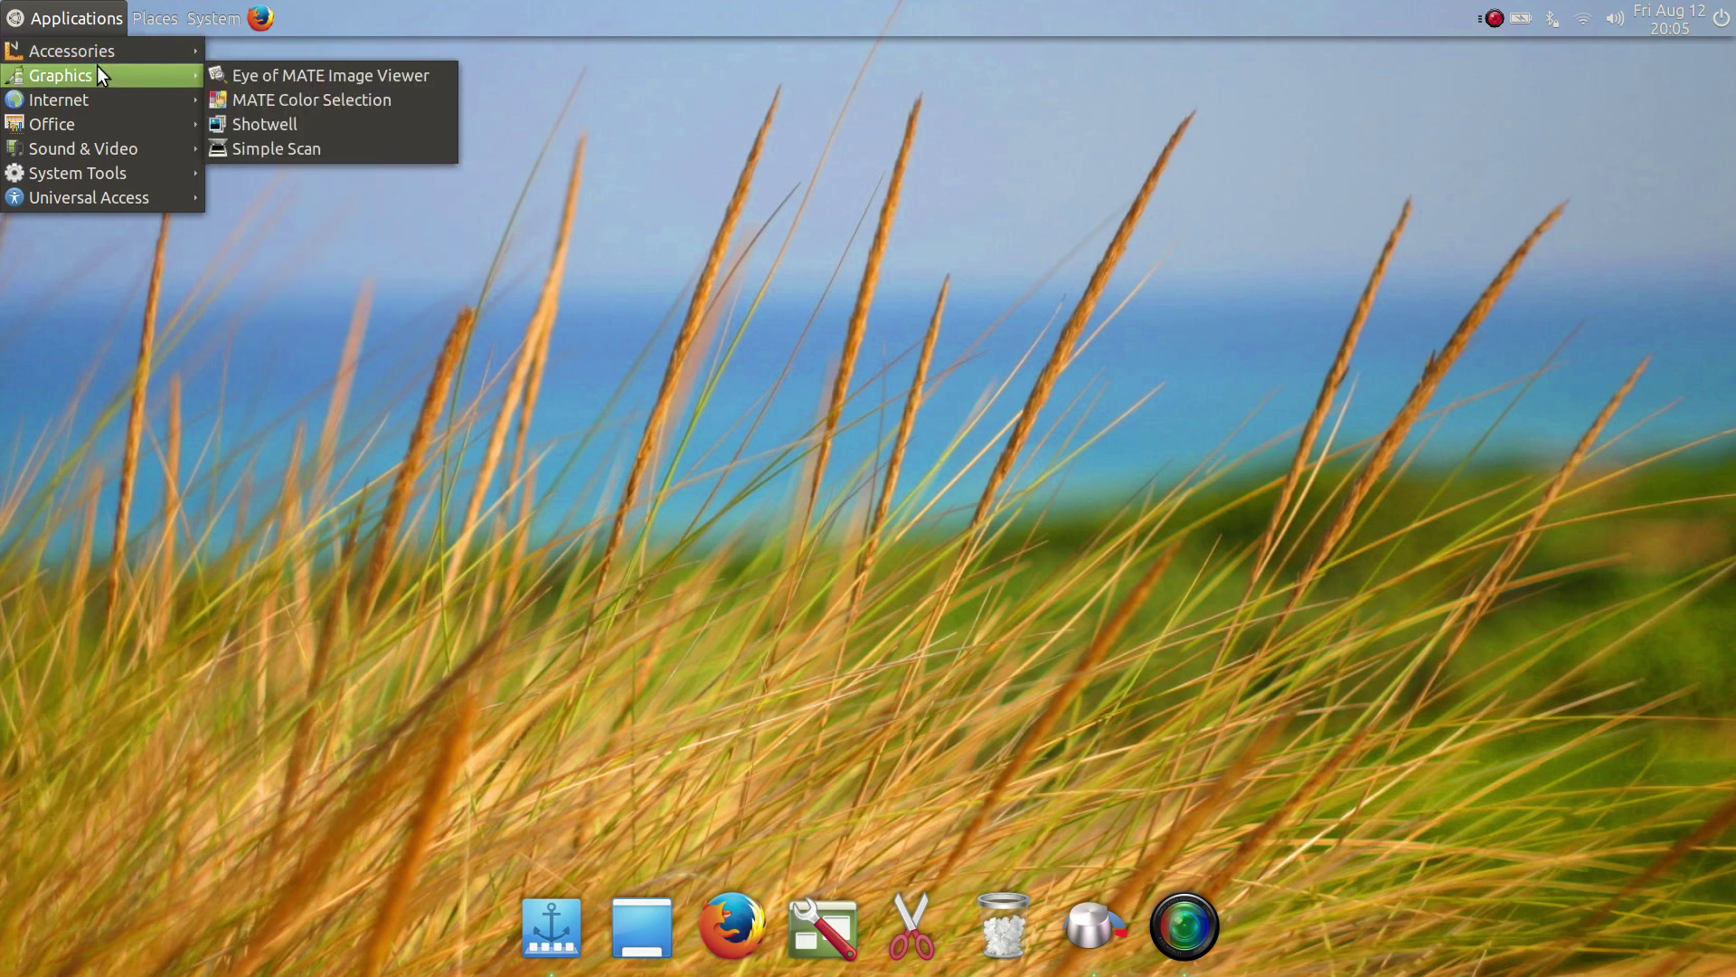
mouse_move(106, 105)
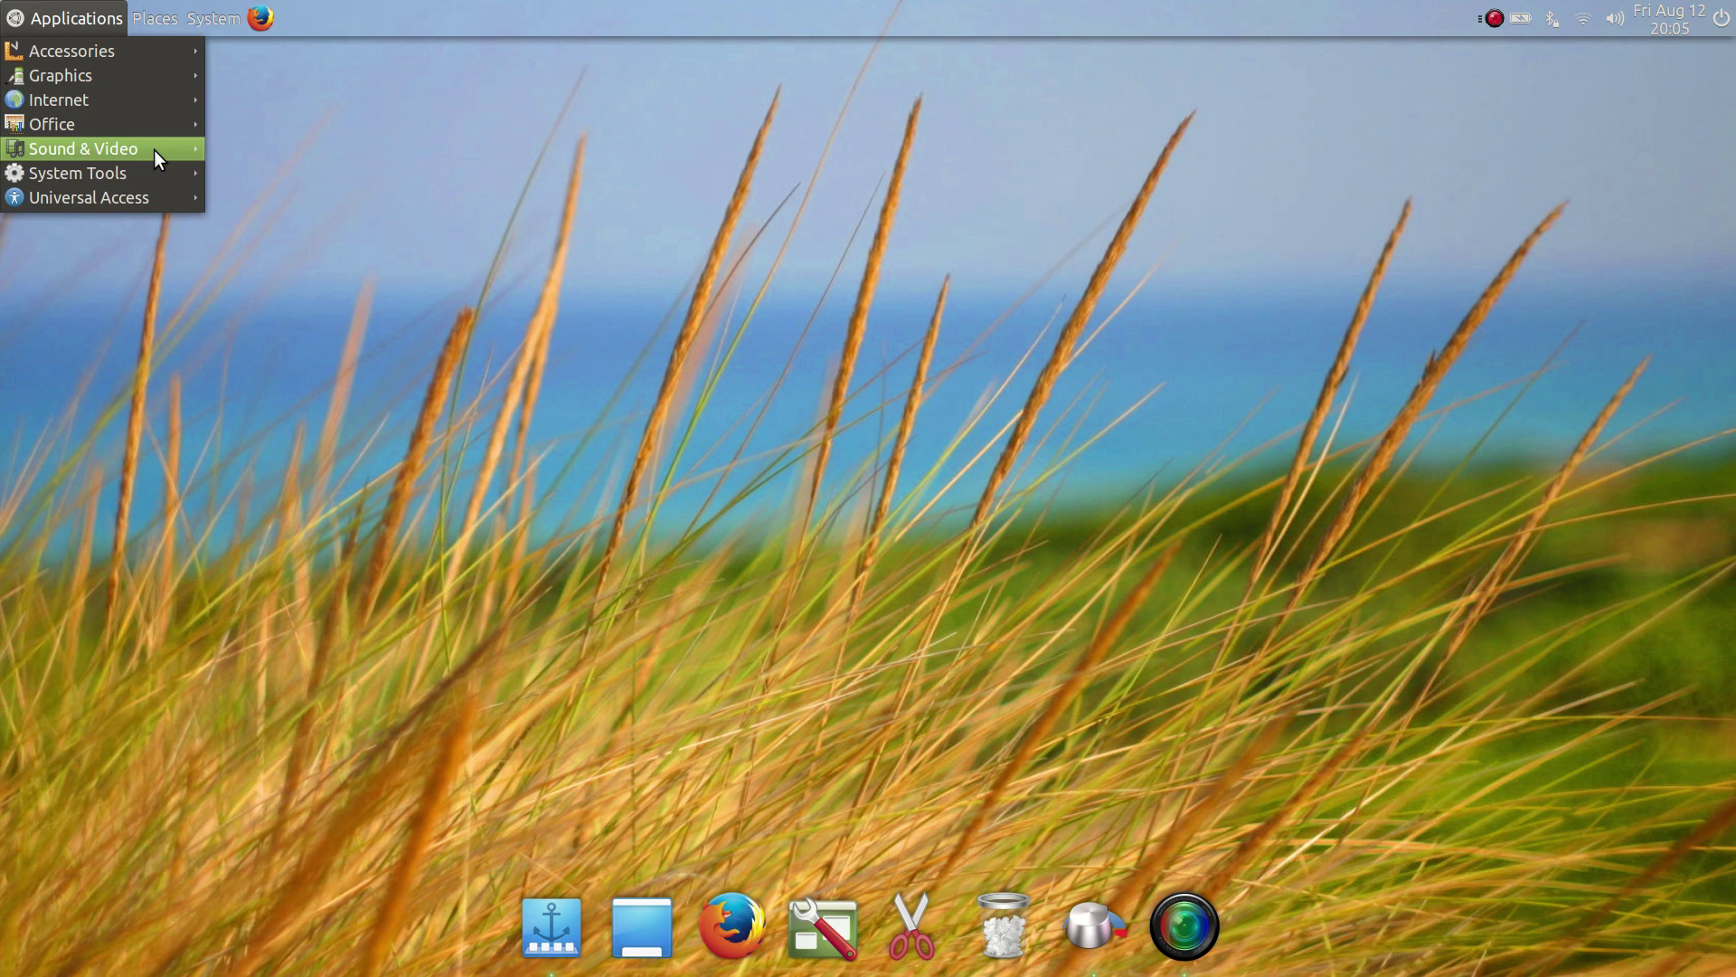
mouse_move(159, 161)
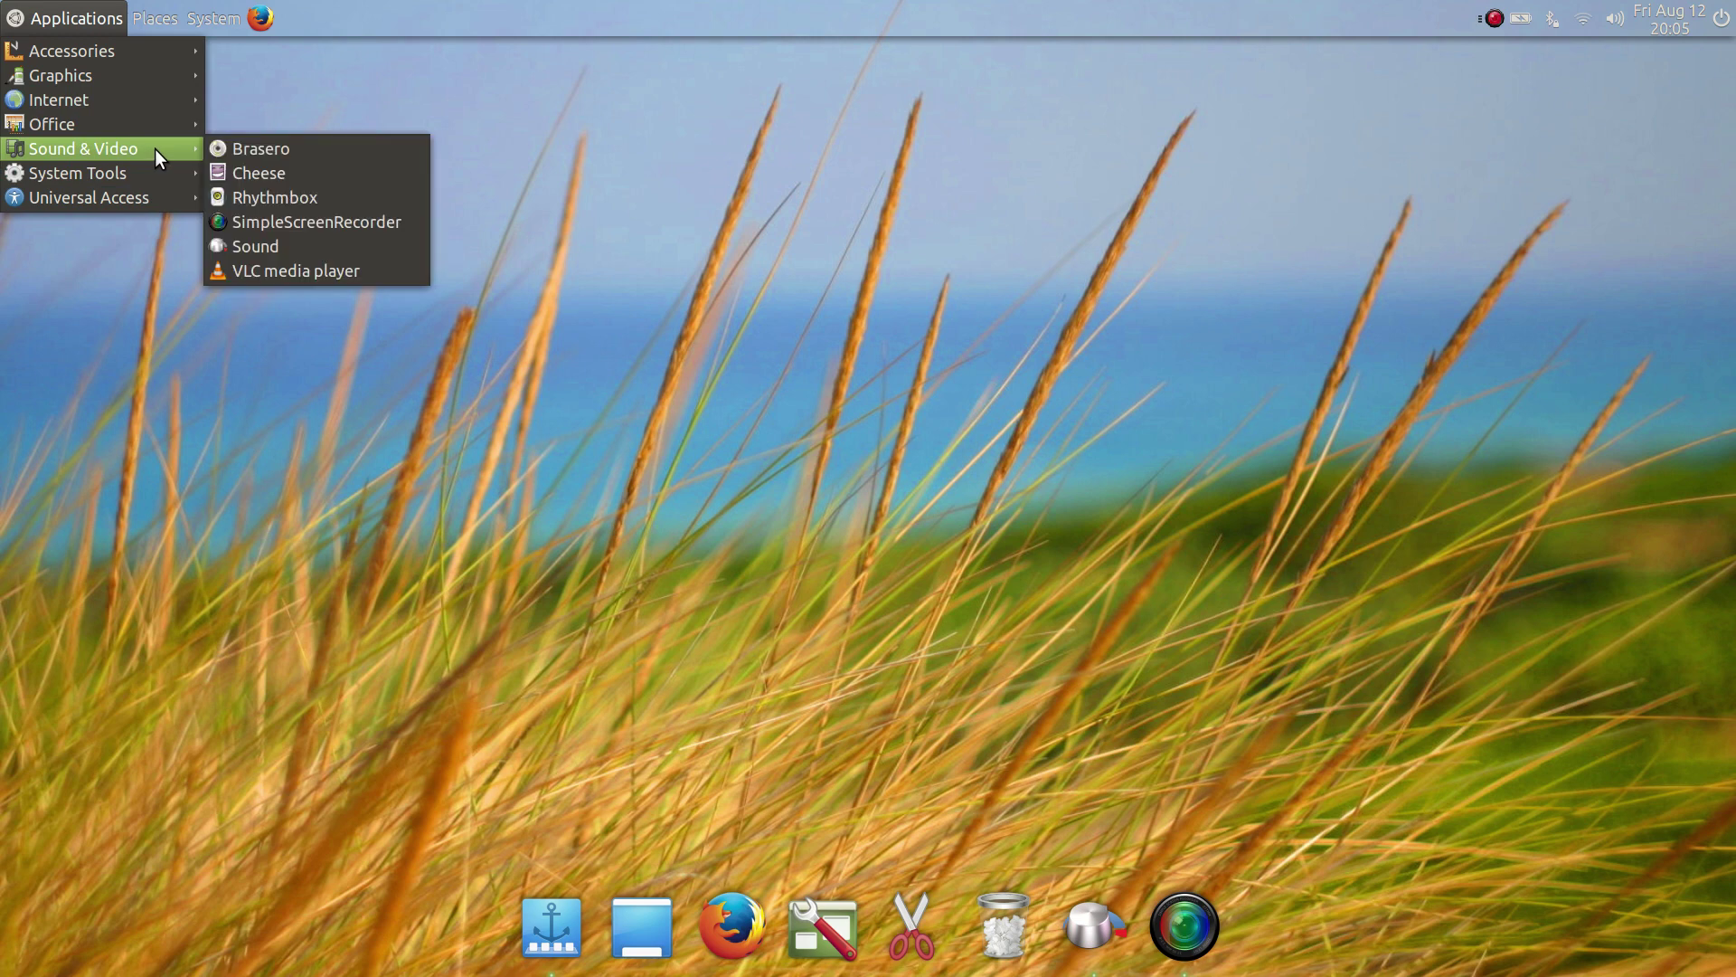
mouse_move(151, 52)
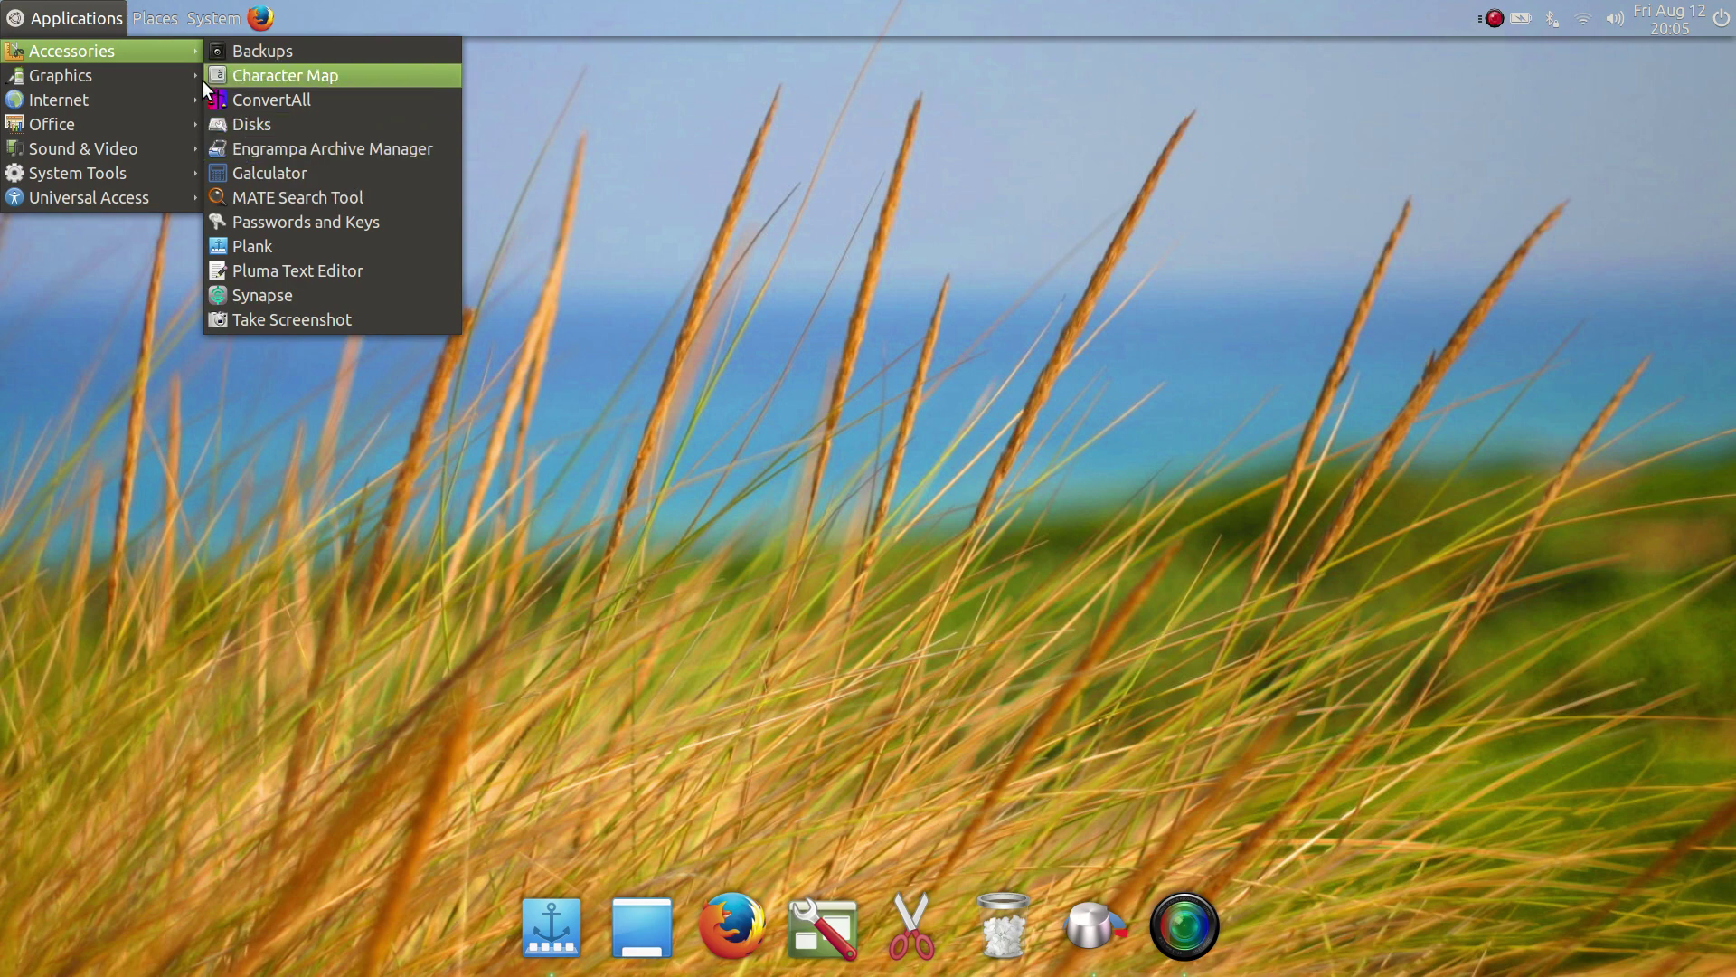
Step: Open the Home Folder in Caja from the Places menu
click(164, 25)
click(165, 25)
click(194, 51)
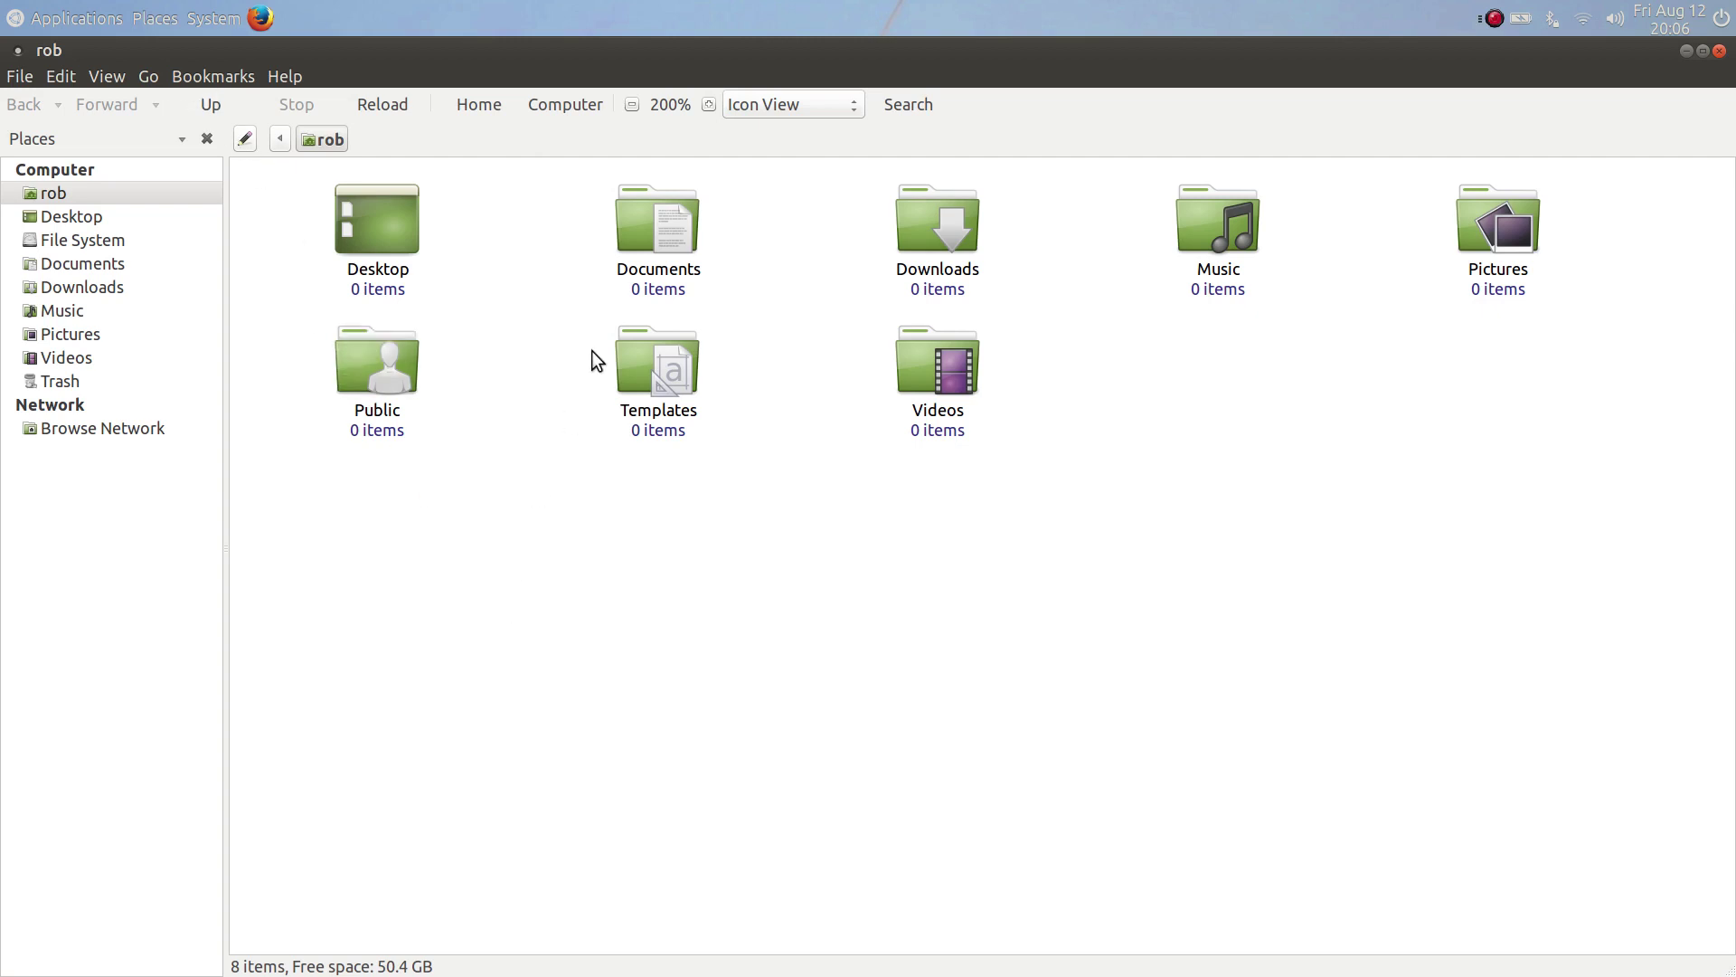
Step: Zoom the folder icons out to 100%, in to 400%, then back to 200%
click(638, 106)
click(638, 106)
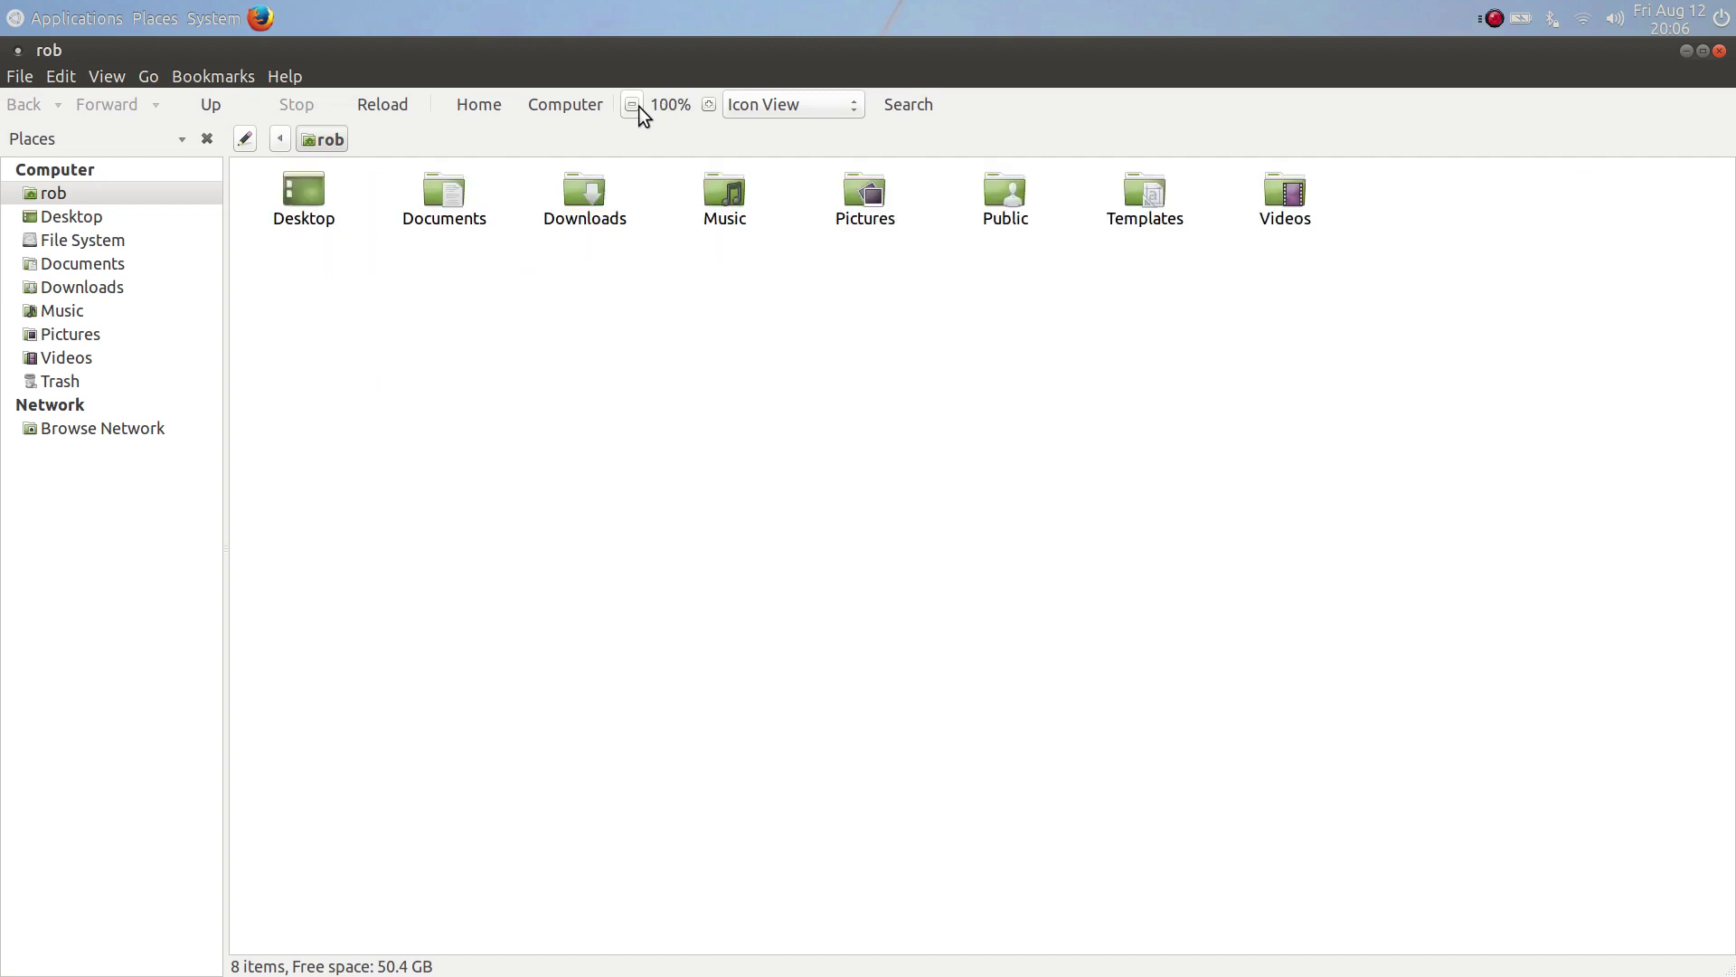
click(711, 107)
click(711, 107)
click(711, 107)
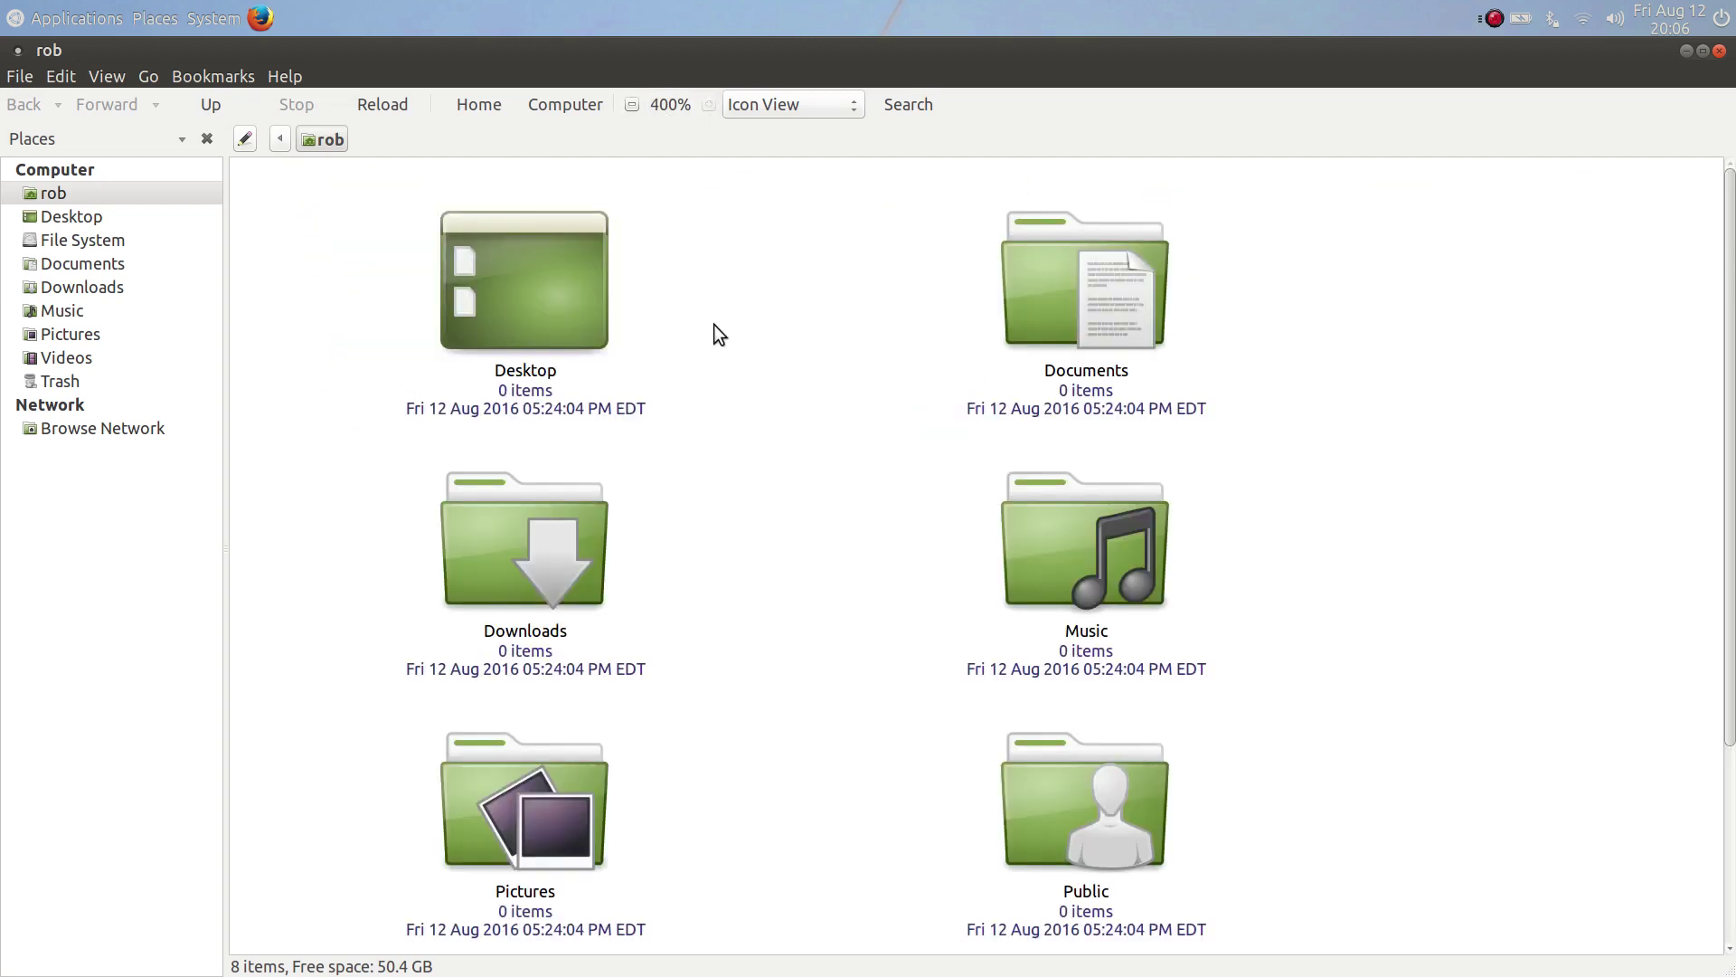
click(637, 107)
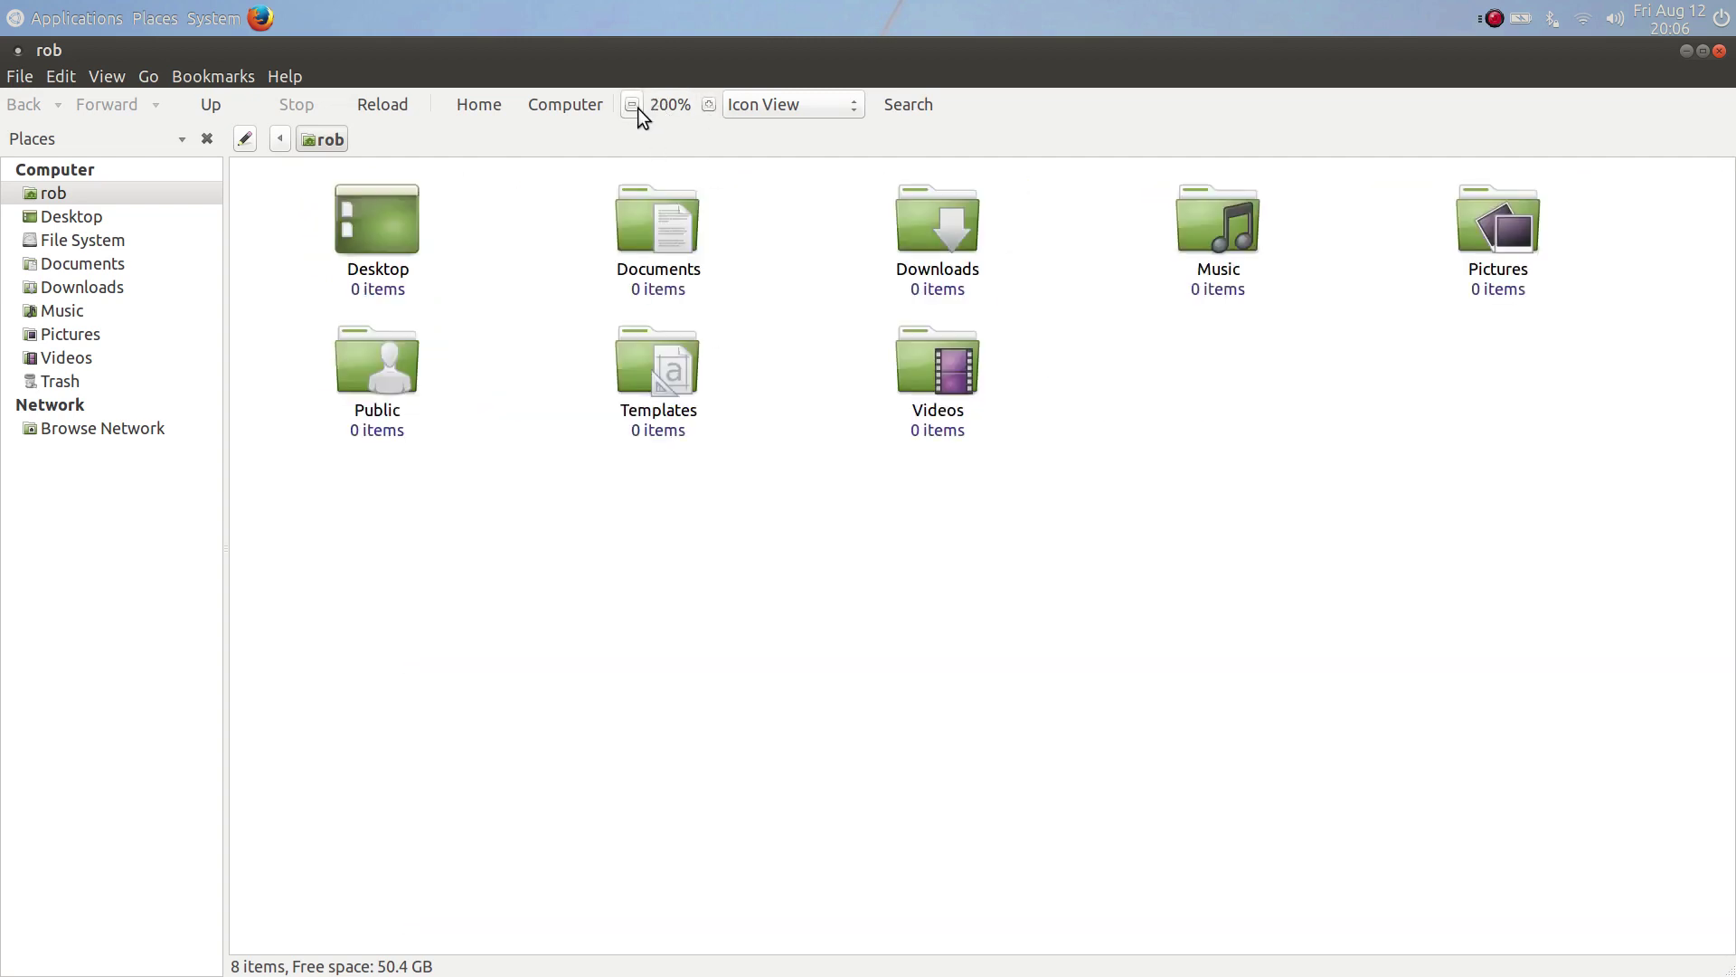
click(60, 76)
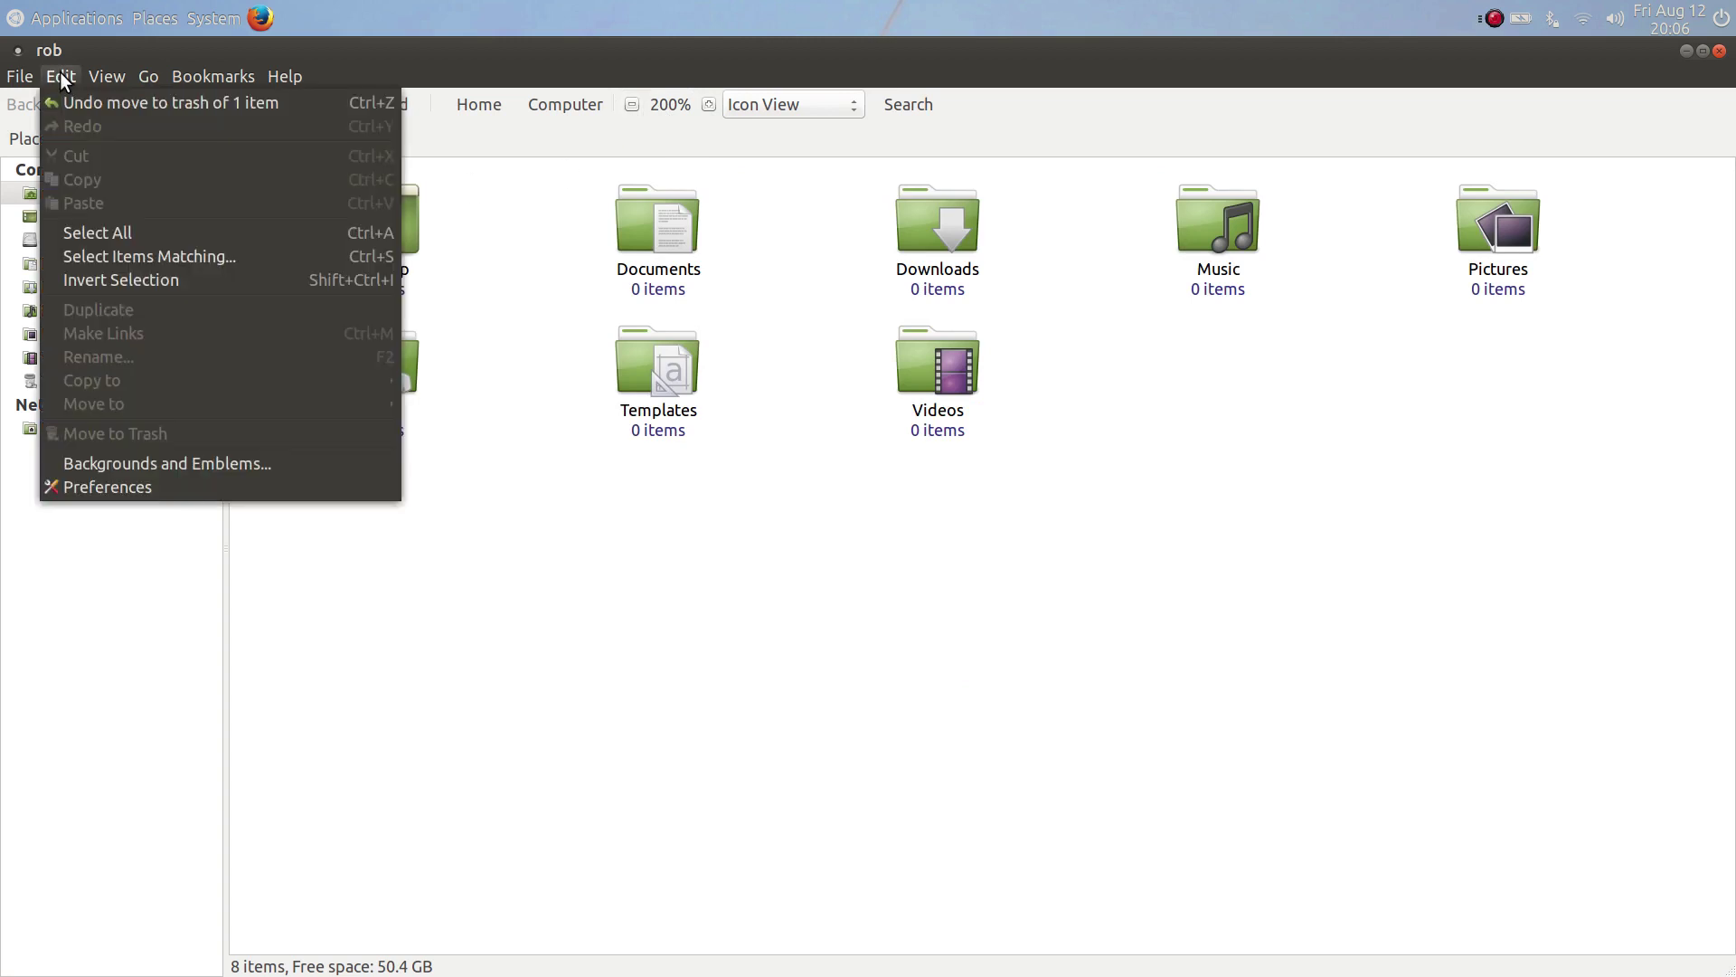
Step: Check Caja Preferences, zoom icons to 400% and back to 200%, then add an Extra Pane
click(160, 485)
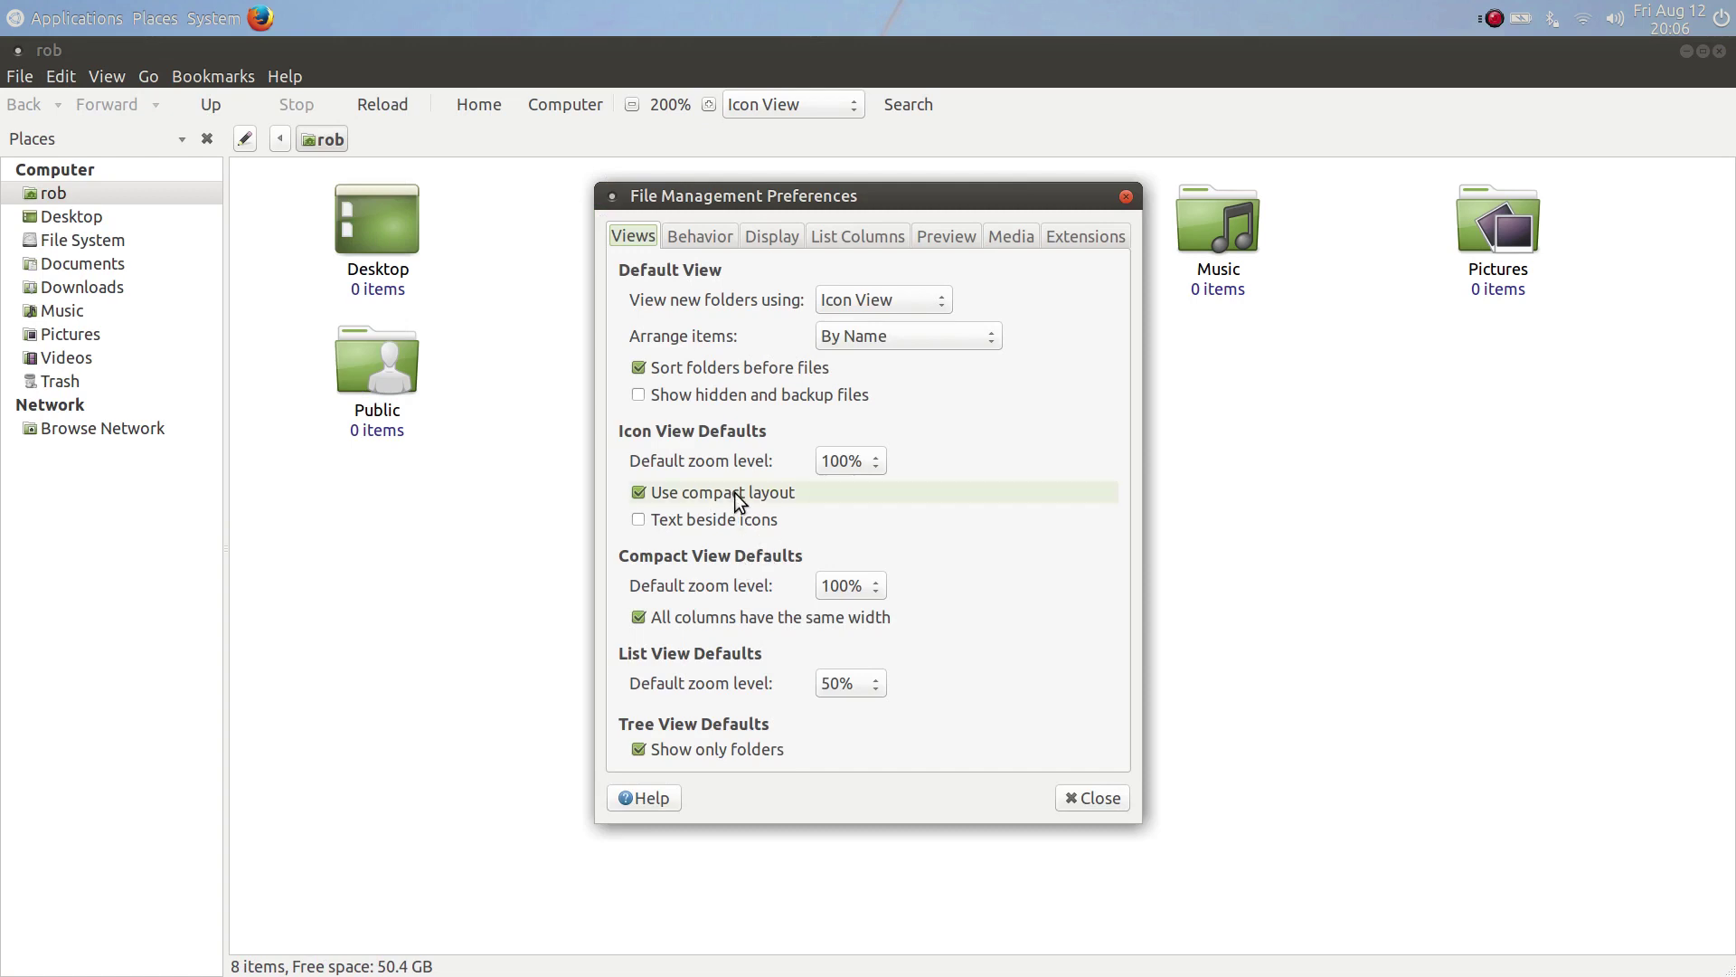
click(1067, 800)
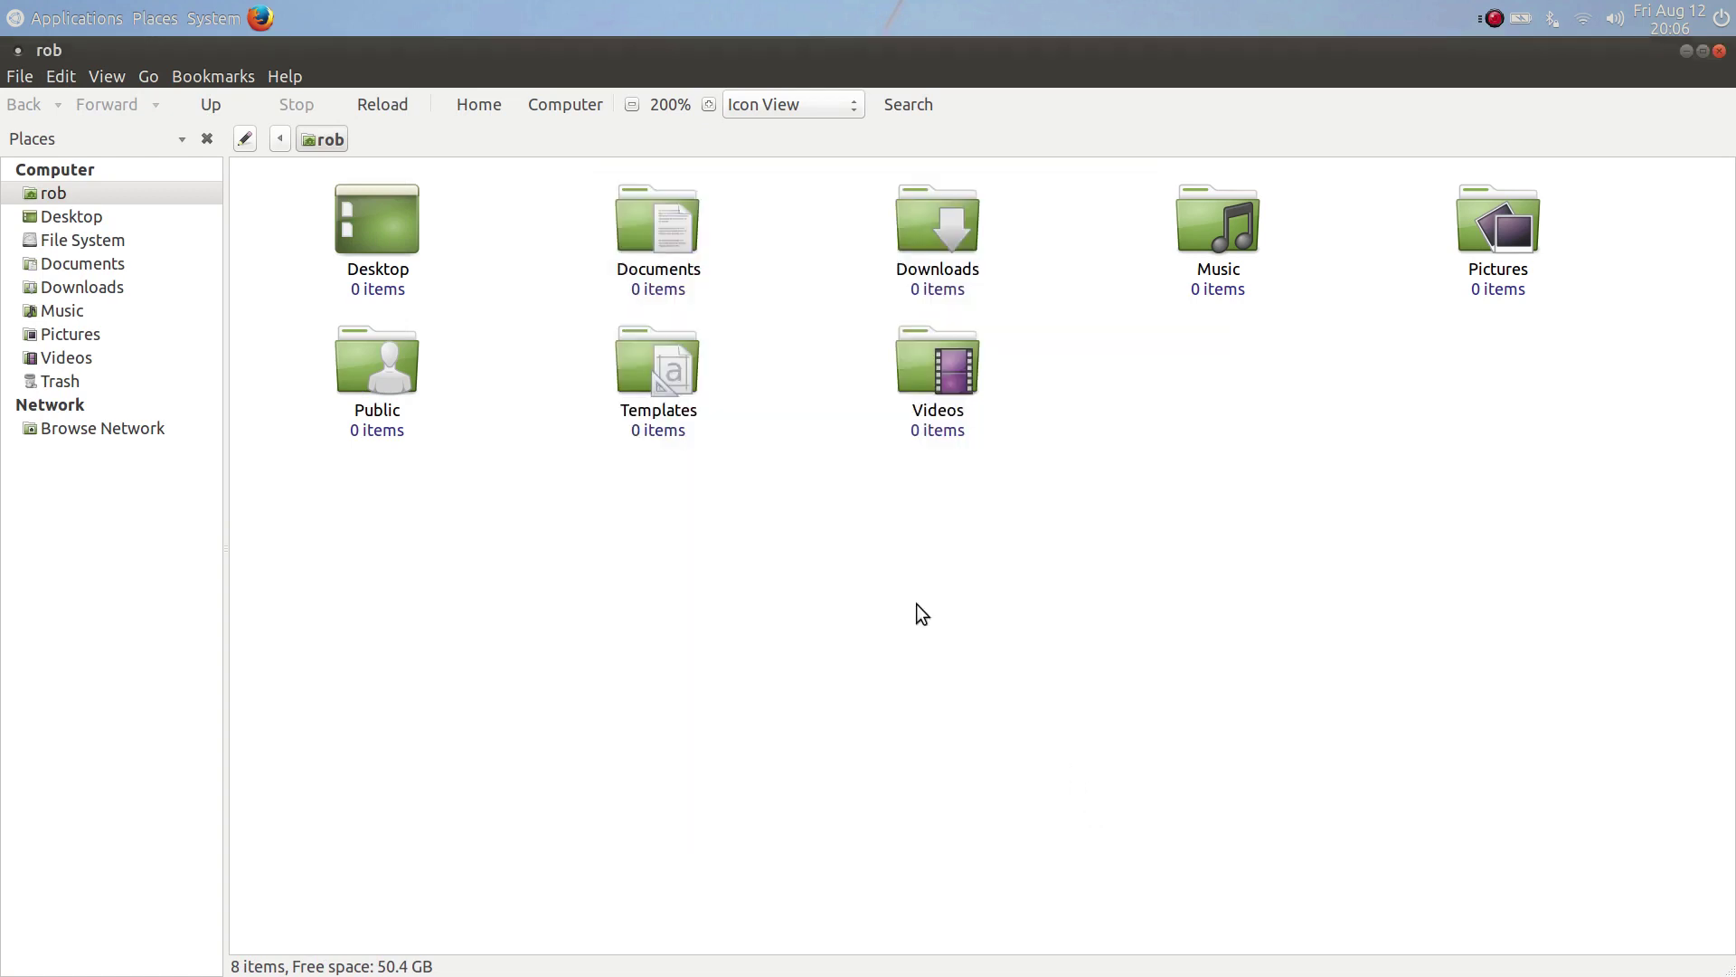
click(709, 105)
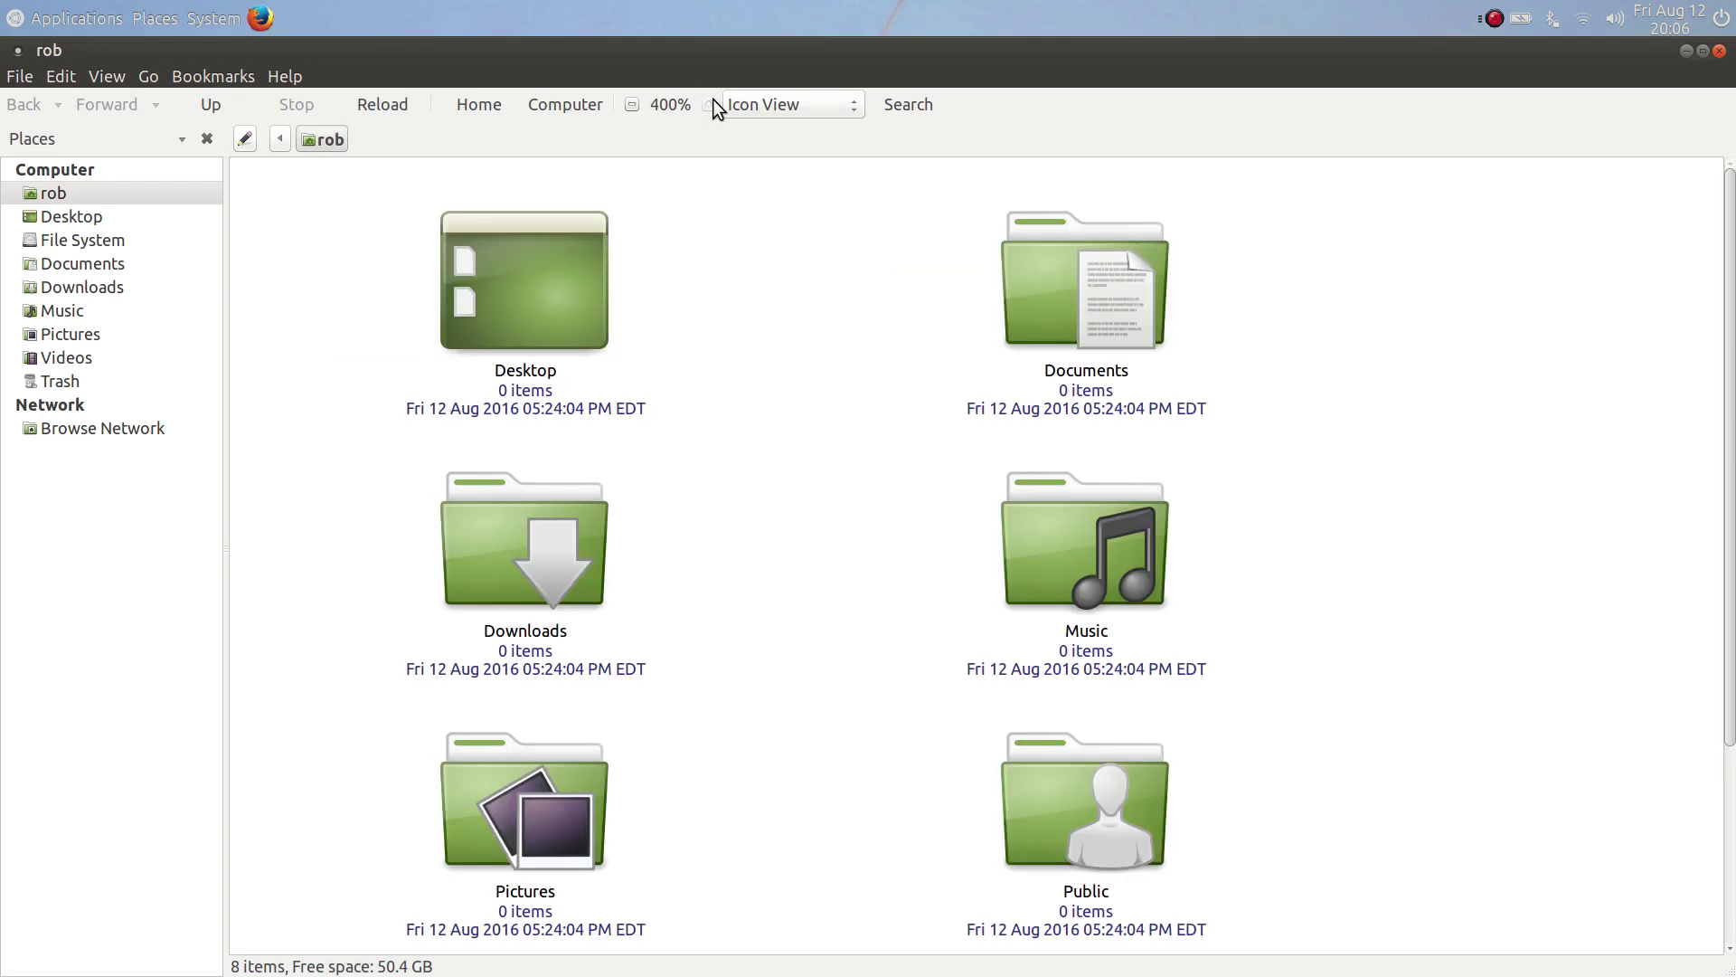
click(628, 106)
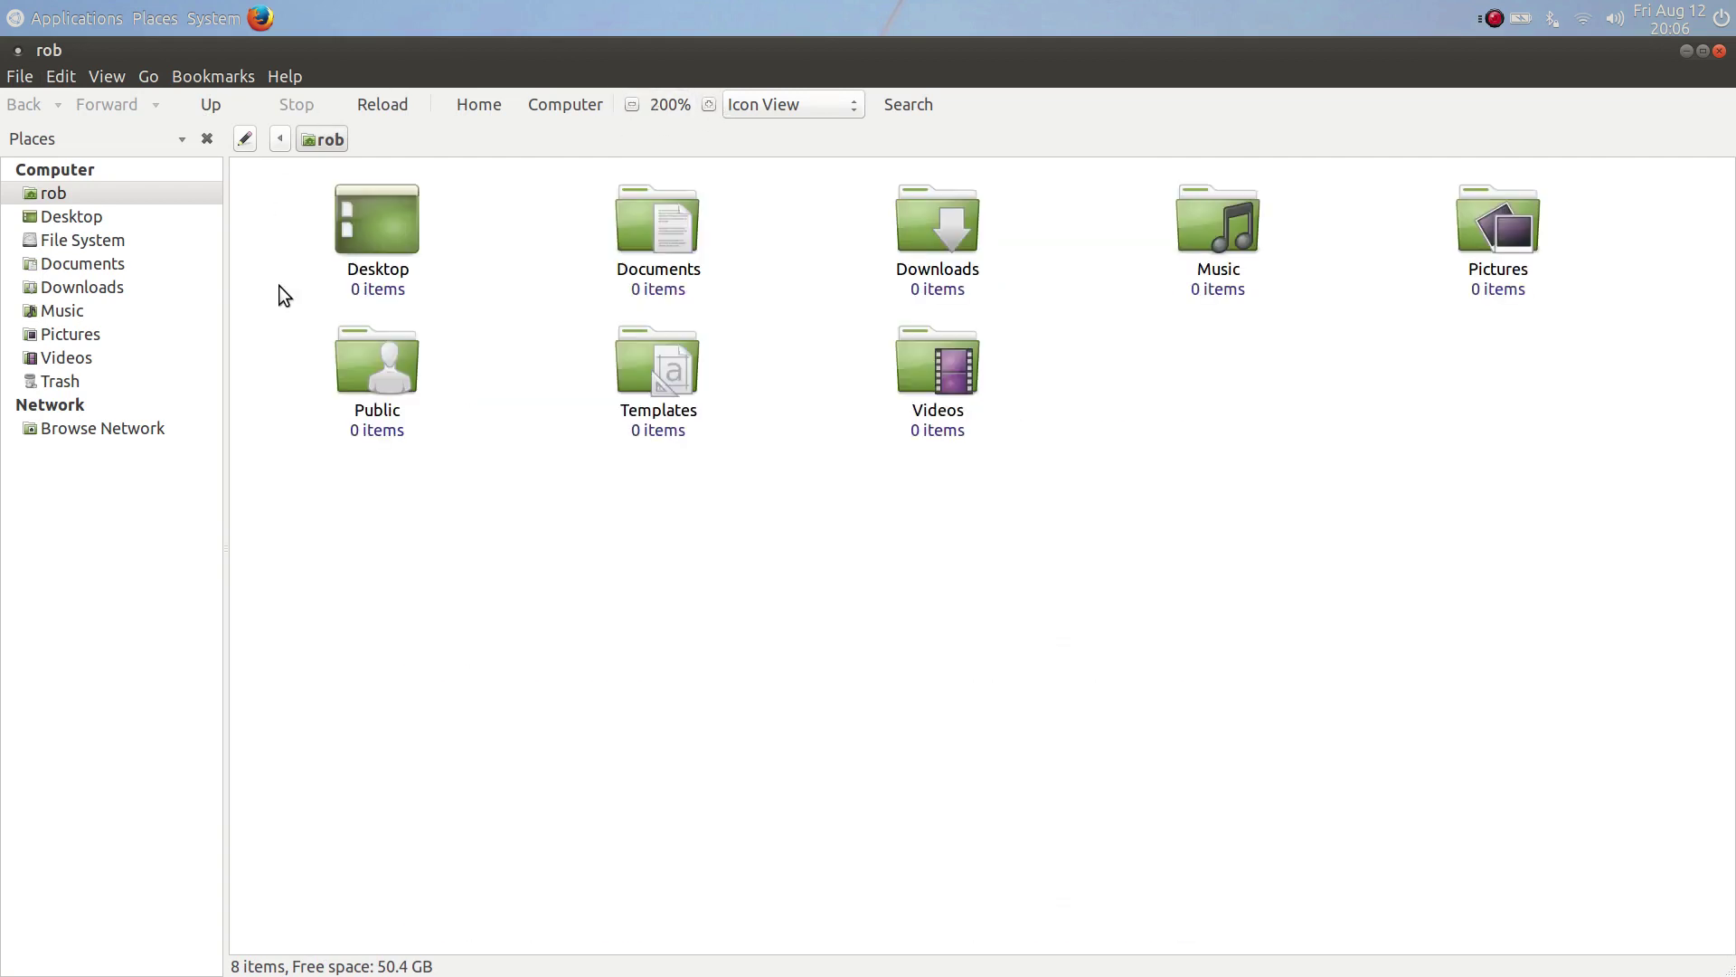
click(106, 77)
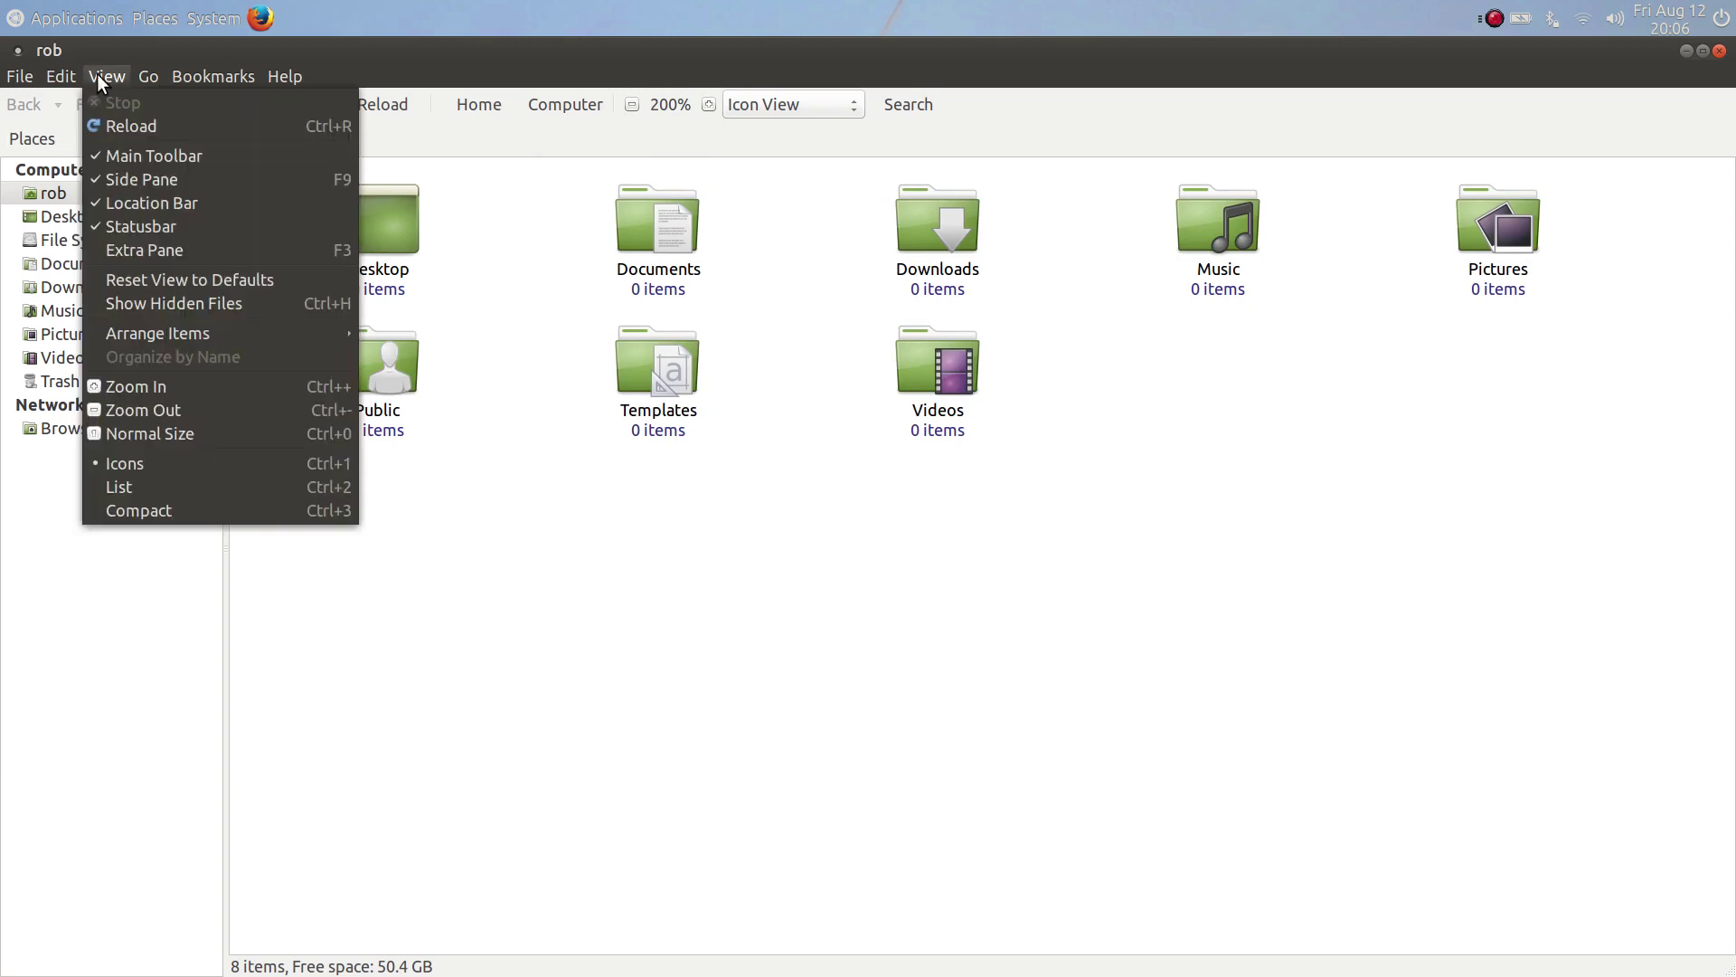
click(143, 249)
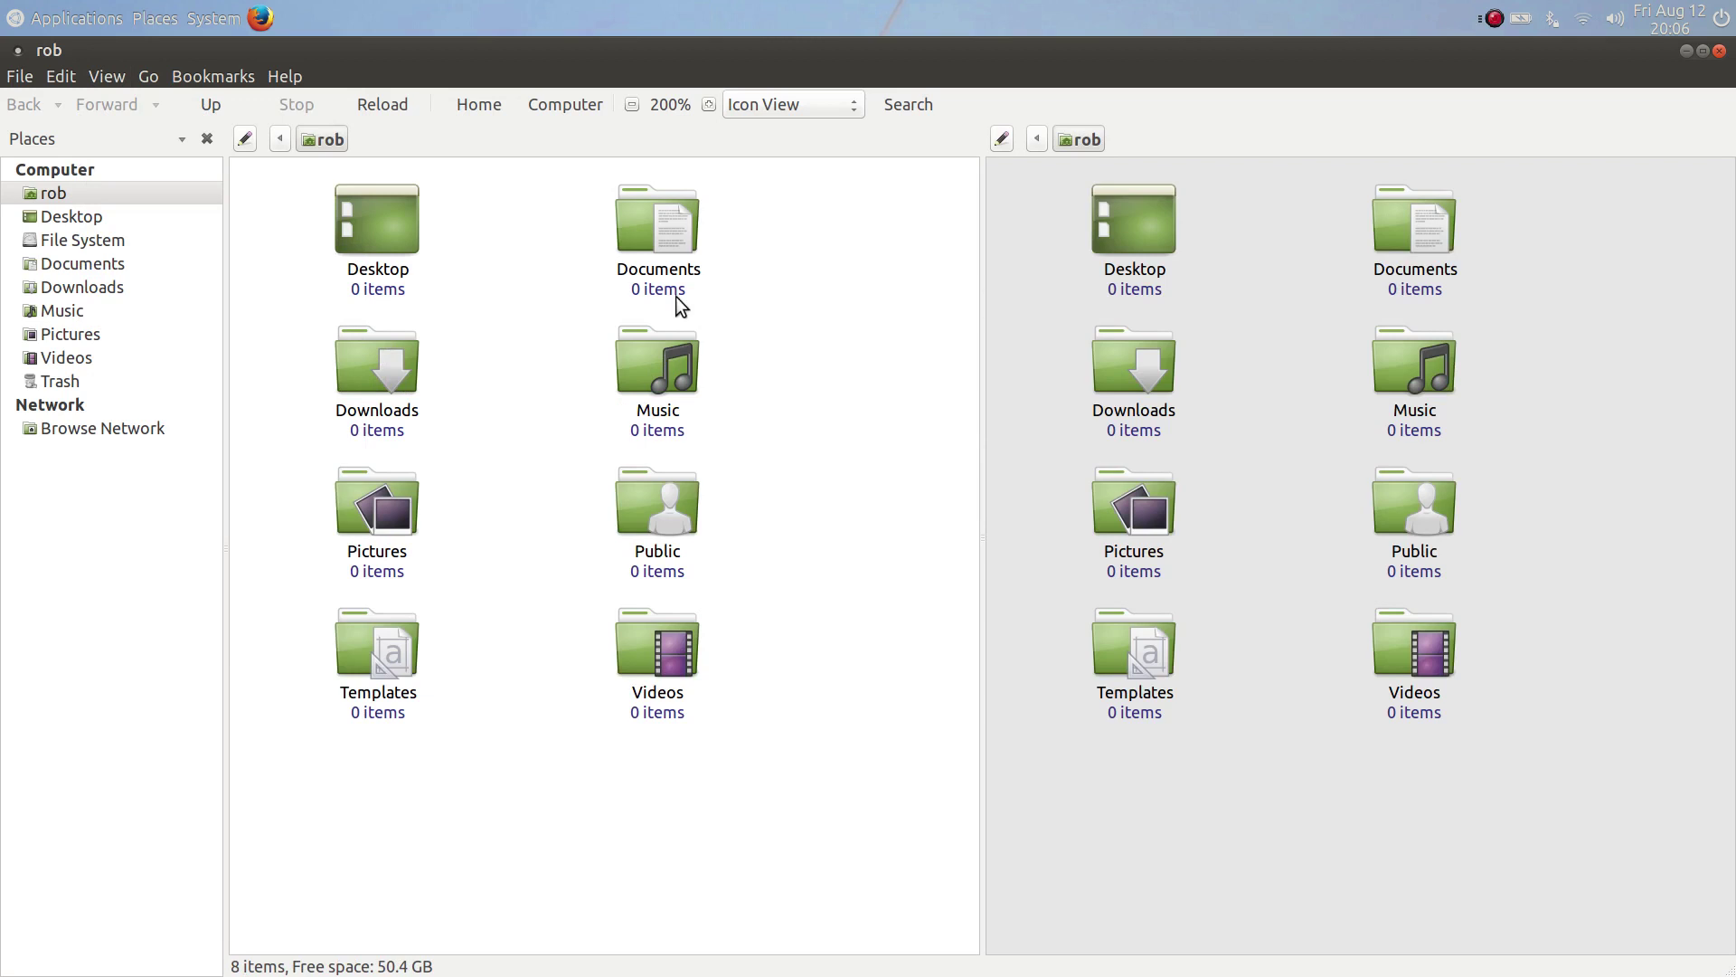